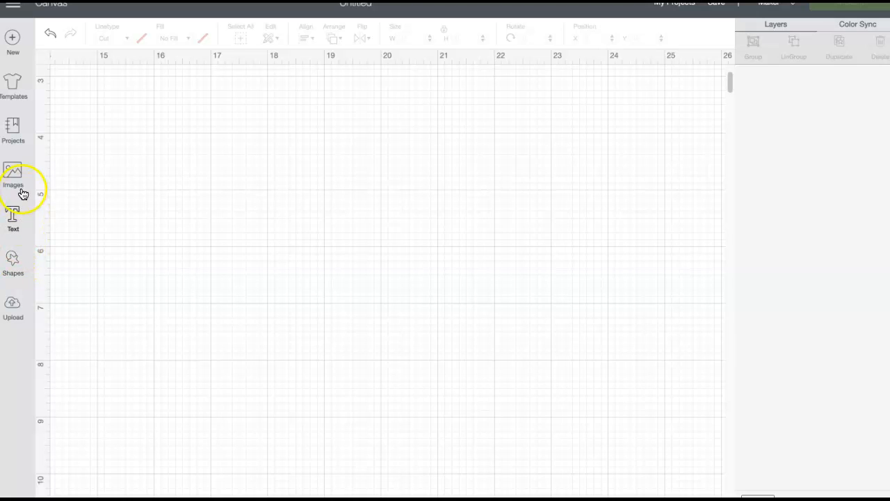
# - Search the image library for "tear drop", replacing the previous search term
pyautogui.click(16, 178)
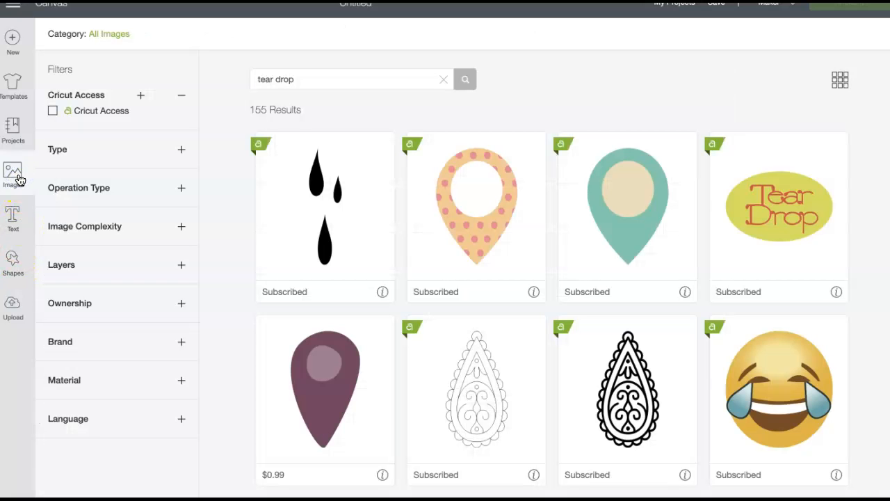
pyautogui.click(444, 81)
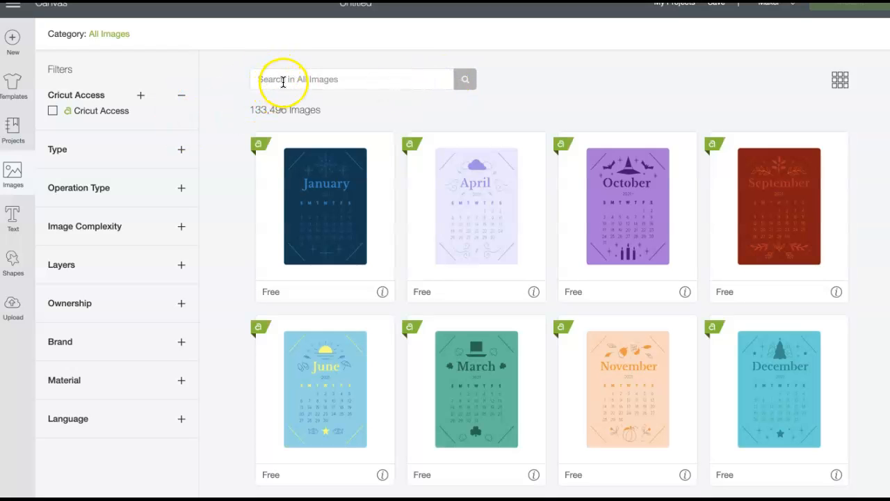
pyautogui.click(282, 81)
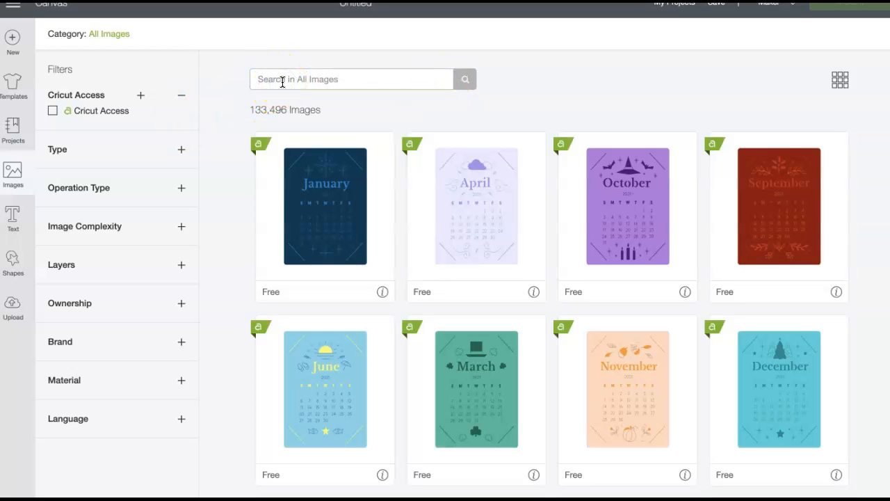
pyautogui.write('TEA')
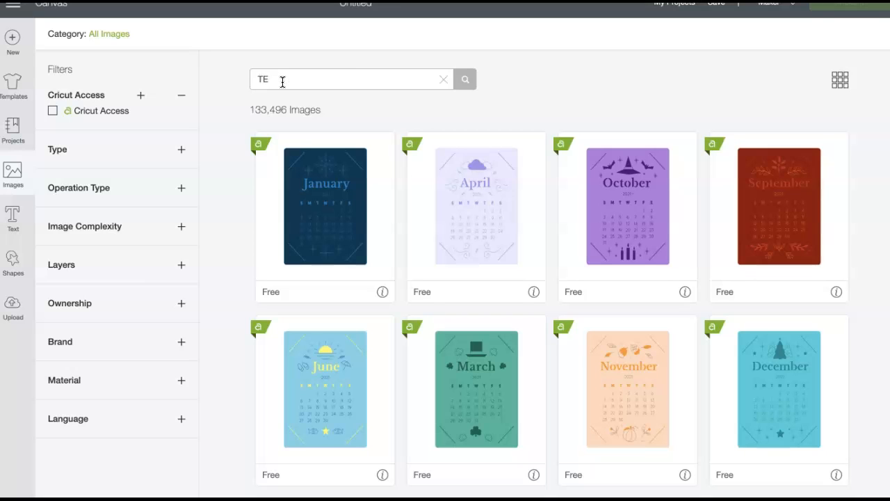
pyautogui.press('BackSpace')
pyautogui.write('tear drop')
pyautogui.press('Return')
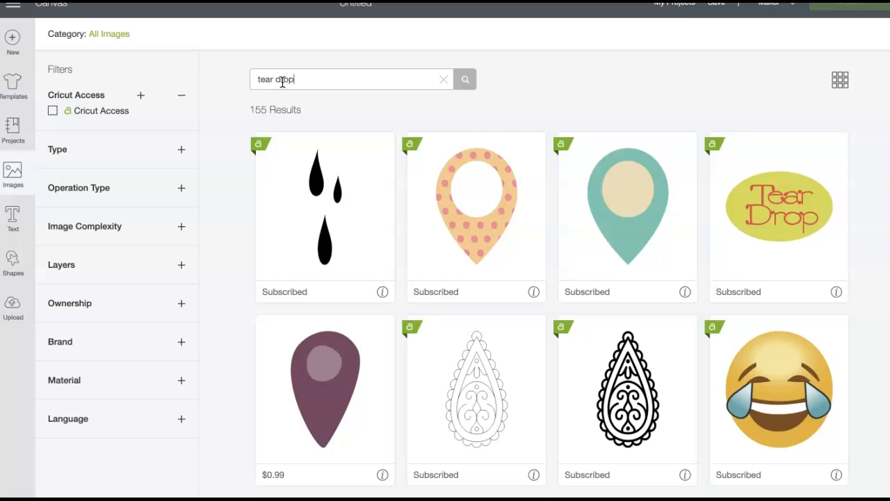
# - Insert the plain solid peach Tear Drop Tag image from the search results onto the canvas
pyautogui.scroll(-4, 382, 230)
pyautogui.scroll(-9, 382, 230)
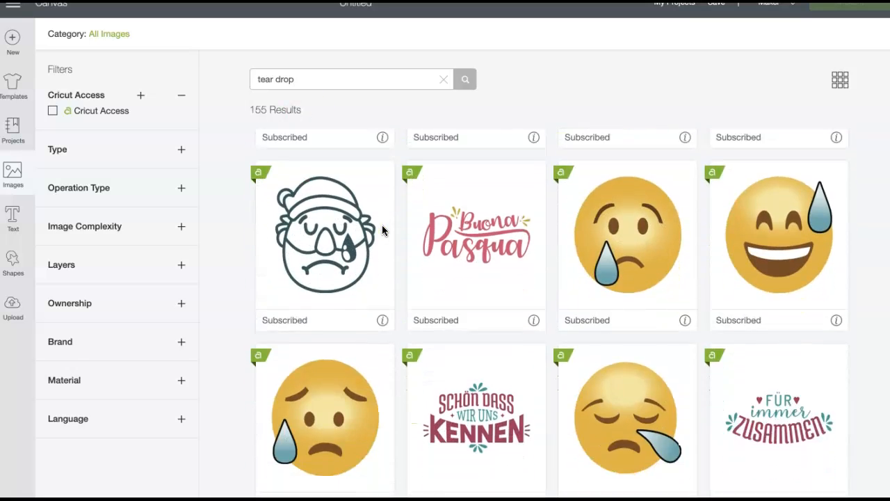
pyautogui.scroll(-10, 382, 230)
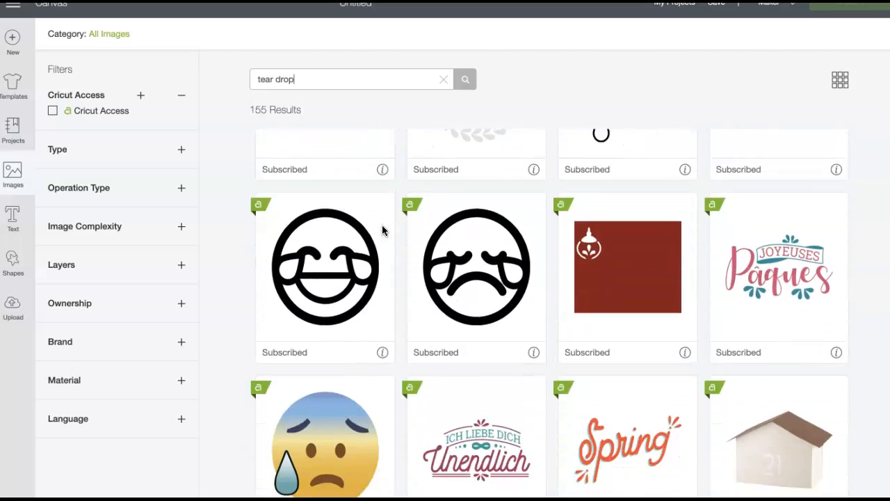
pyautogui.scroll(-8, 382, 230)
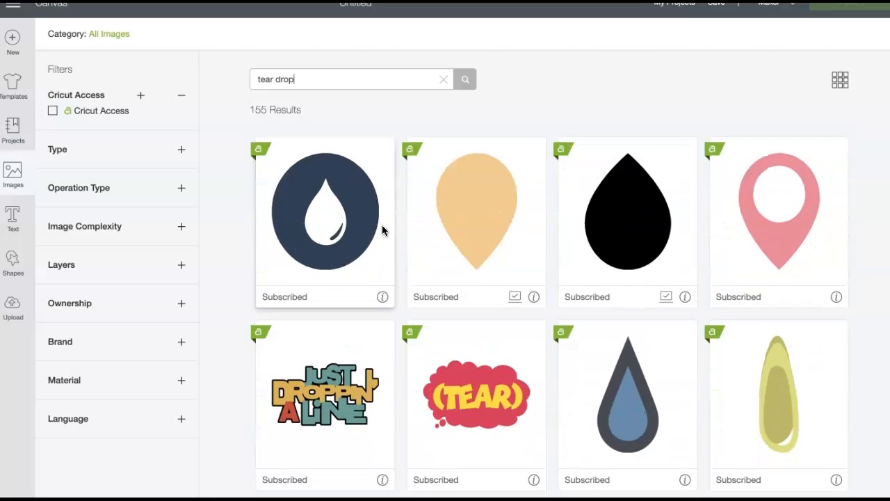
pyautogui.click(466, 199)
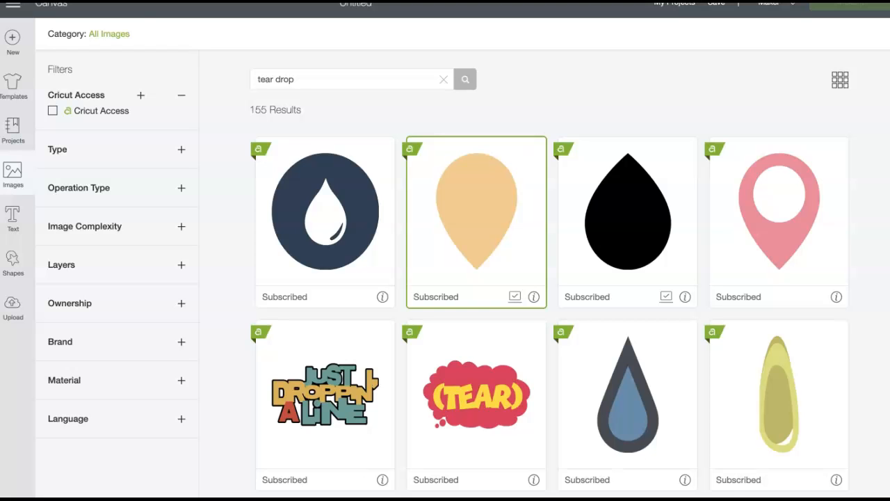
pyautogui.click(755, 487)
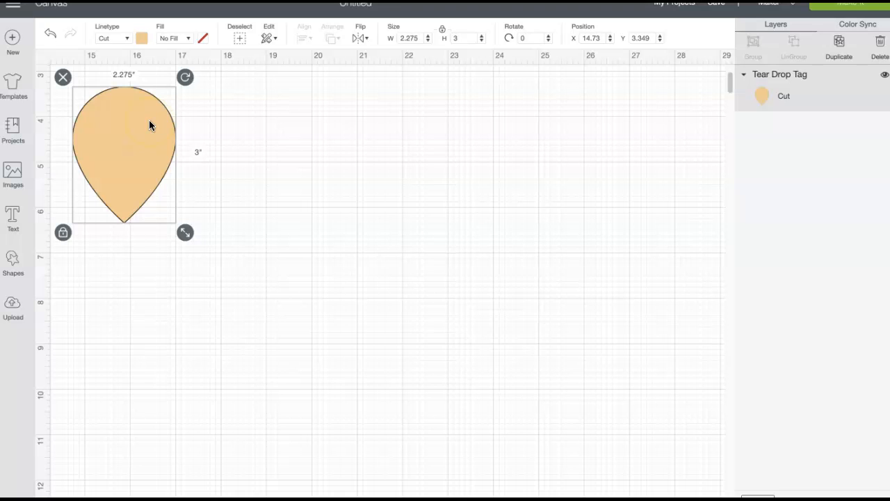
# - Move the teardrop toward the middle of the canvas and flip it vertically so its point faces up
pyautogui.moveTo(132, 121); pyautogui.dragTo(388, 234)
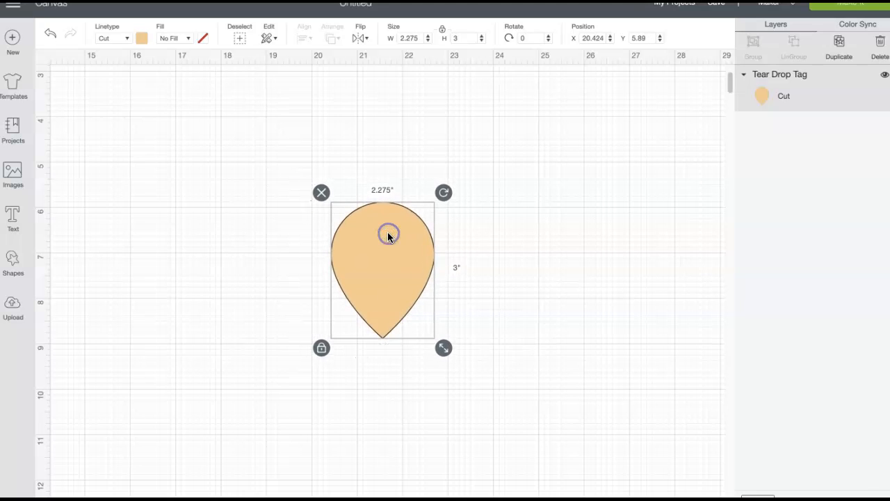
pyautogui.click(444, 195)
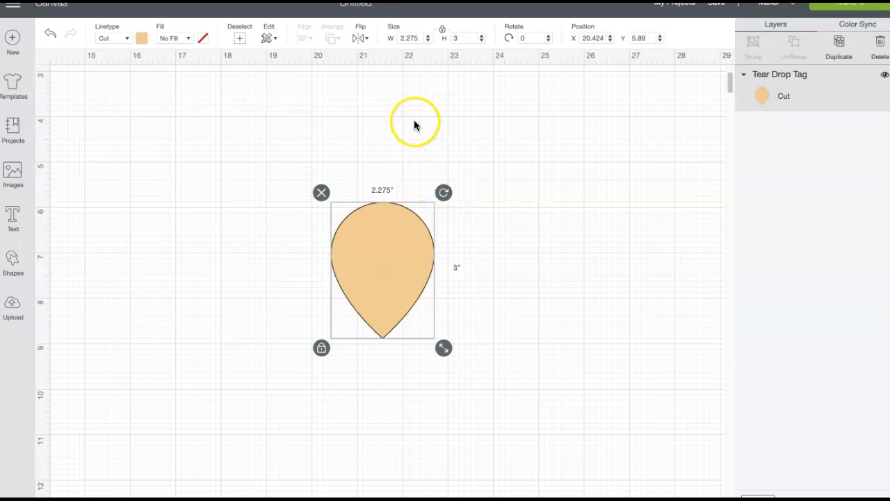
pyautogui.click(366, 39)
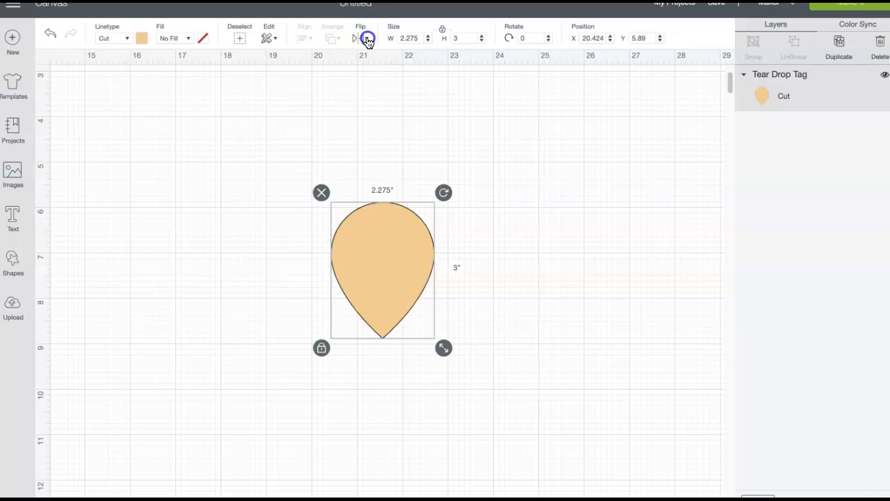
pyautogui.click(397, 61)
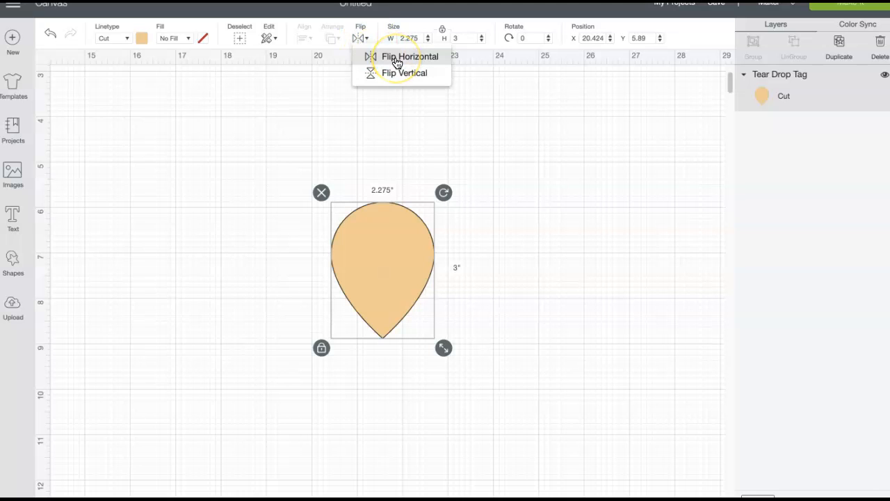
pyautogui.click(400, 73)
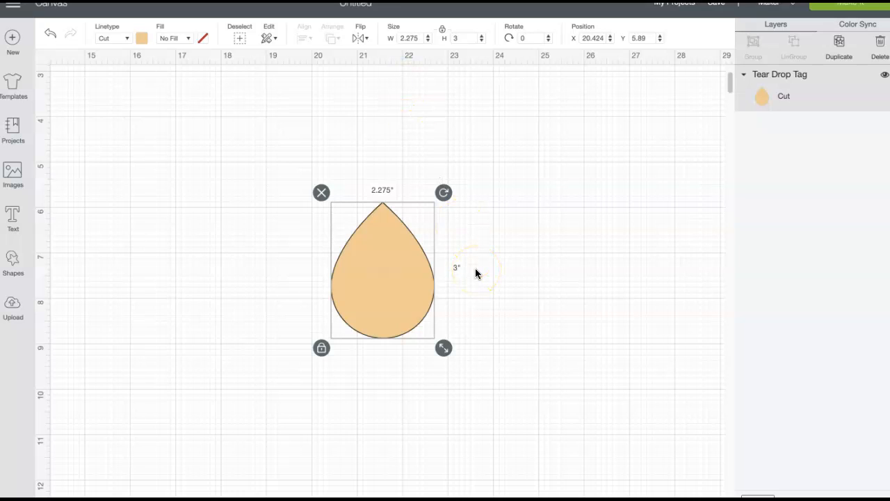
# - Shift the teardrop upward on the canvas and make four duplicates of it
pyautogui.moveTo(413, 263); pyautogui.dragTo(386, 182)
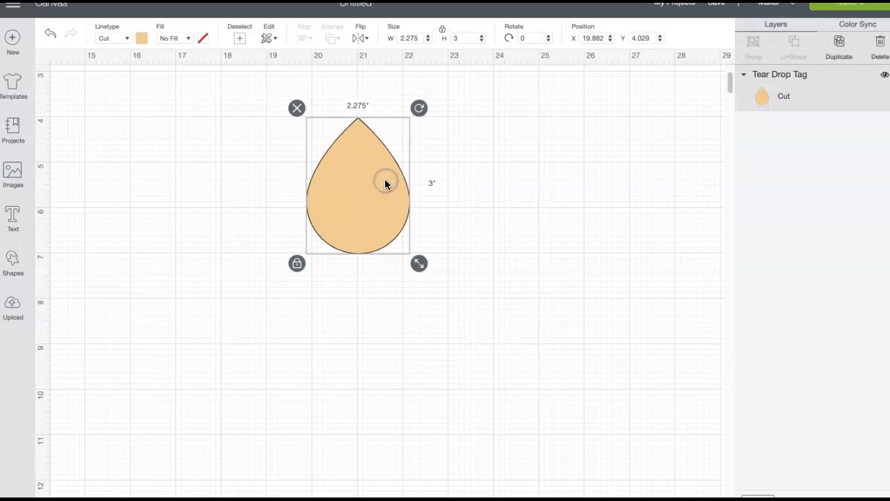
pyautogui.click(841, 44)
pyautogui.click(841, 44)
pyautogui.click(841, 45)
pyautogui.click(842, 45)
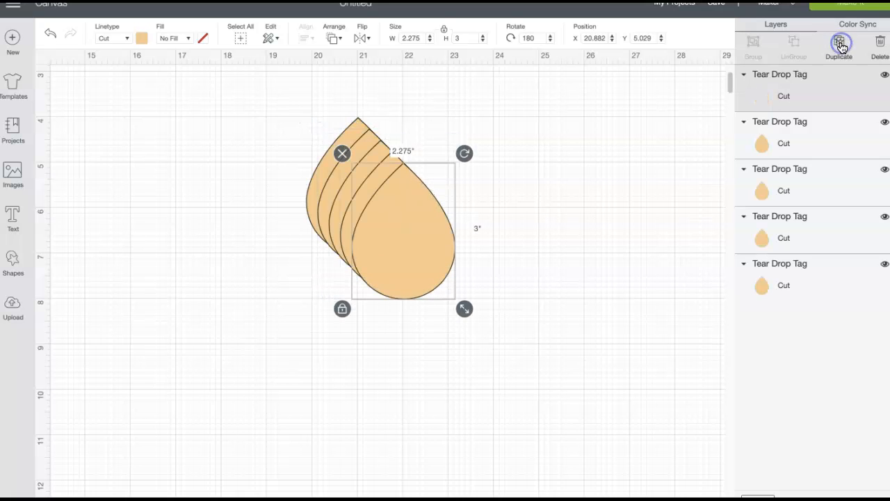
# - Spread the four stacked duplicates apart so that none of the five teardrops overlap
pyautogui.moveTo(433, 232); pyautogui.dragTo(570, 203)
pyautogui.moveTo(385, 216); pyautogui.dragTo(494, 334)
pyautogui.moveTo(357, 213); pyautogui.dragTo(327, 341)
pyautogui.click(341, 227)
pyautogui.moveTo(341, 228); pyautogui.dragTo(188, 317)
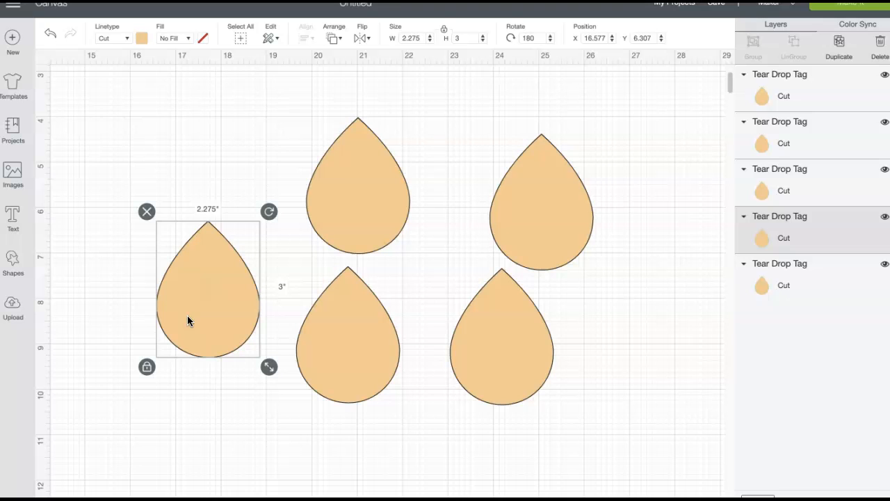
# - Rearrange the five separate teardrops into a loose arc curving down the canvas
pyautogui.moveTo(350, 210); pyautogui.dragTo(351, 174)
pyautogui.moveTo(534, 224); pyautogui.dragTo(476, 221)
pyautogui.click(506, 309)
pyautogui.moveTo(506, 309); pyautogui.dragTo(490, 324)
pyautogui.moveTo(365, 338); pyautogui.dragTo(381, 440)
pyautogui.scroll(-3, 380, 300)
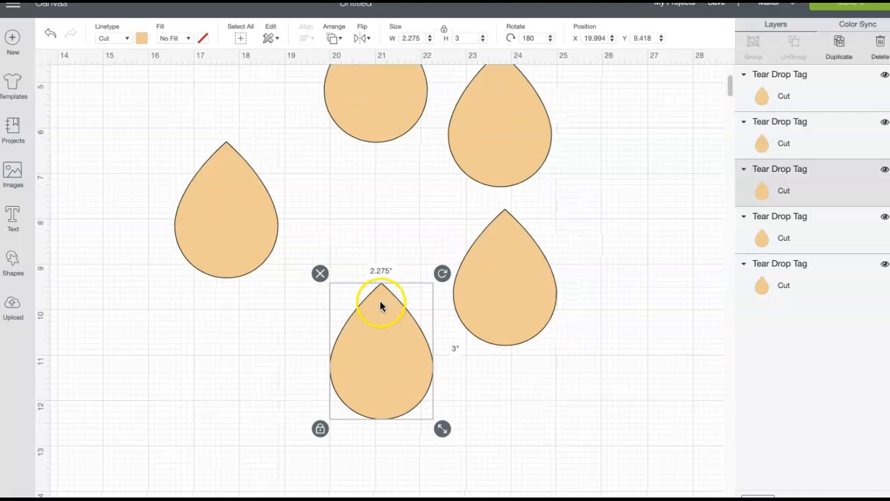
pyautogui.moveTo(199, 222); pyautogui.dragTo(213, 405)
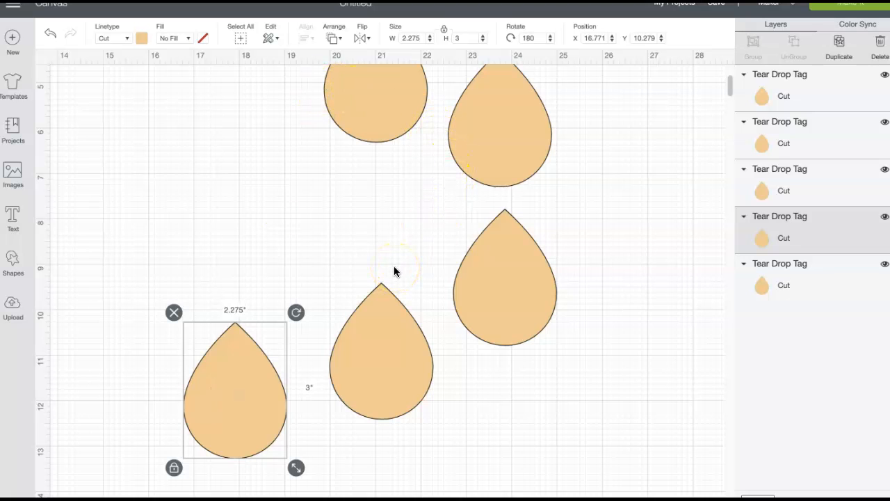
pyautogui.scroll(2, 394, 272)
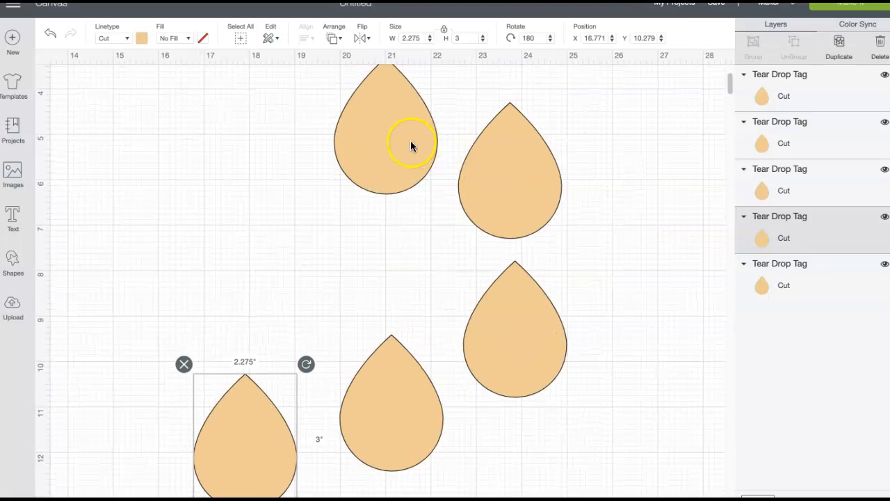
# - Arrange four teardrops in a row across the upper canvas and place the fifth below them
pyautogui.moveTo(402, 148); pyautogui.dragTo(227, 178)
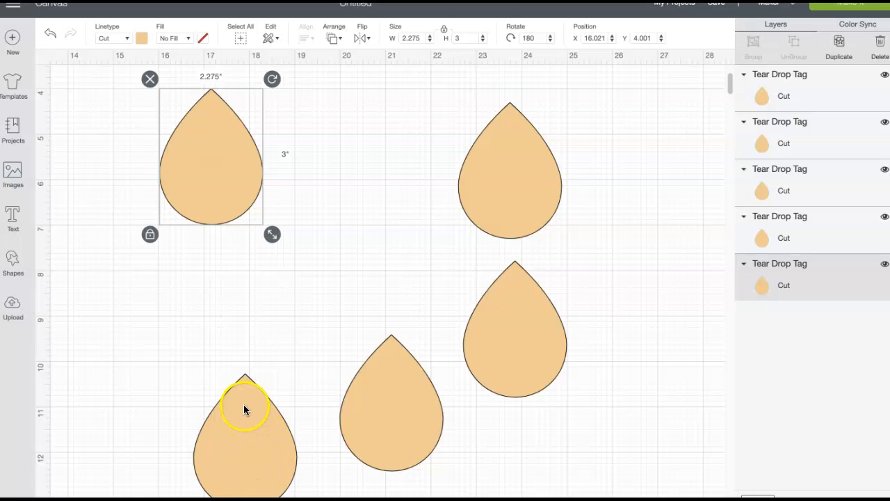
pyautogui.moveTo(483, 188); pyautogui.dragTo(349, 192)
pyautogui.moveTo(523, 324); pyautogui.dragTo(490, 172)
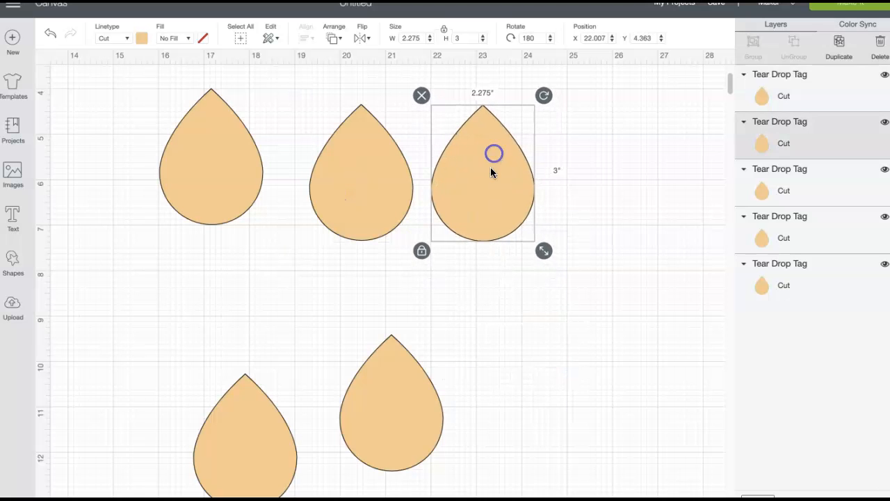
pyautogui.moveTo(414, 405); pyautogui.dragTo(635, 181)
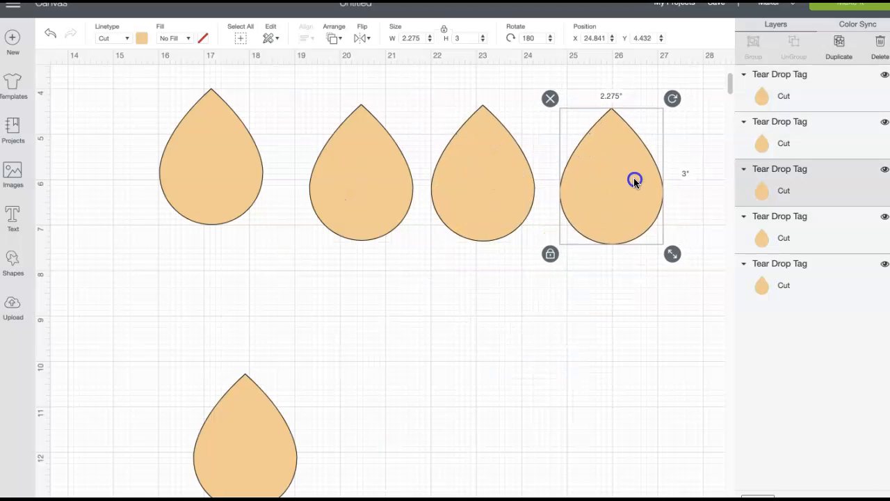
pyautogui.moveTo(268, 455); pyautogui.dragTo(370, 382)
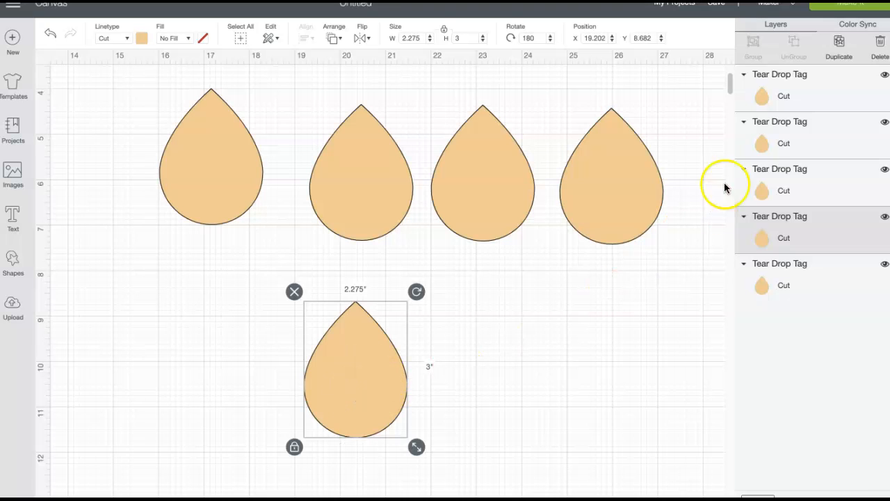
# - Duplicate the lower teardrop beside the original and recolor the copy light blue
pyautogui.click(832, 66)
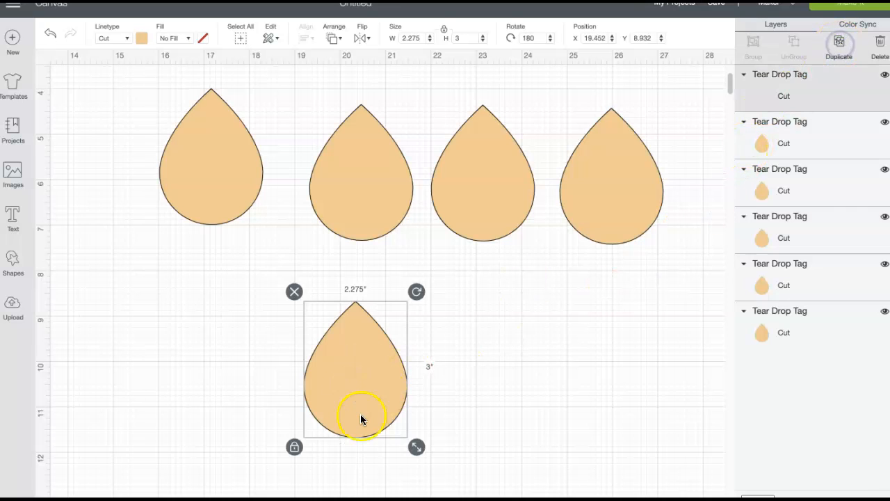
pyautogui.moveTo(379, 391); pyautogui.dragTo(483, 384)
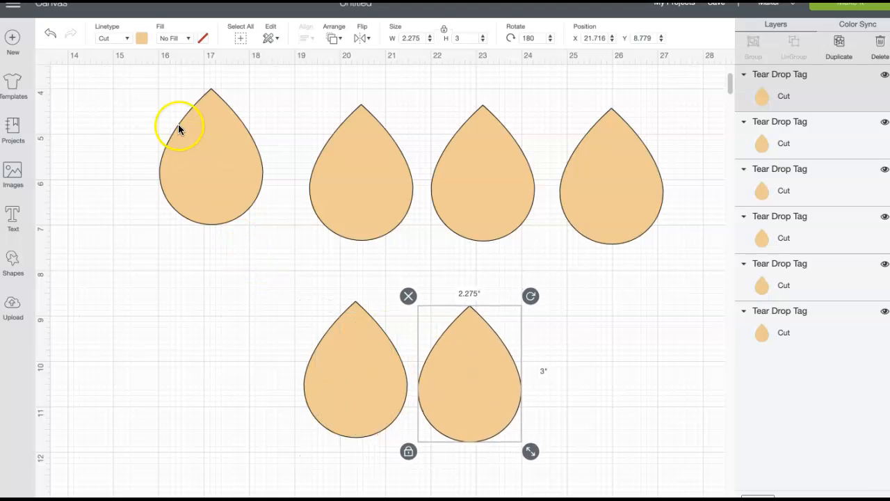
pyautogui.click(143, 39)
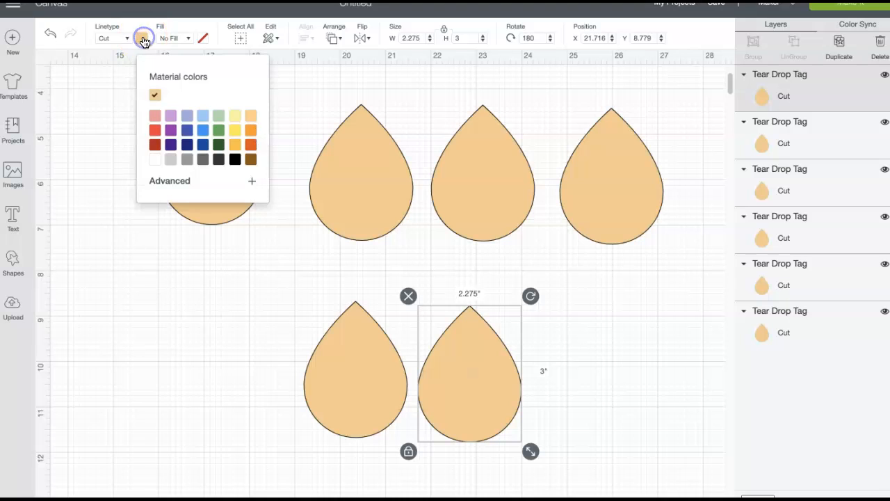
pyautogui.click(204, 116)
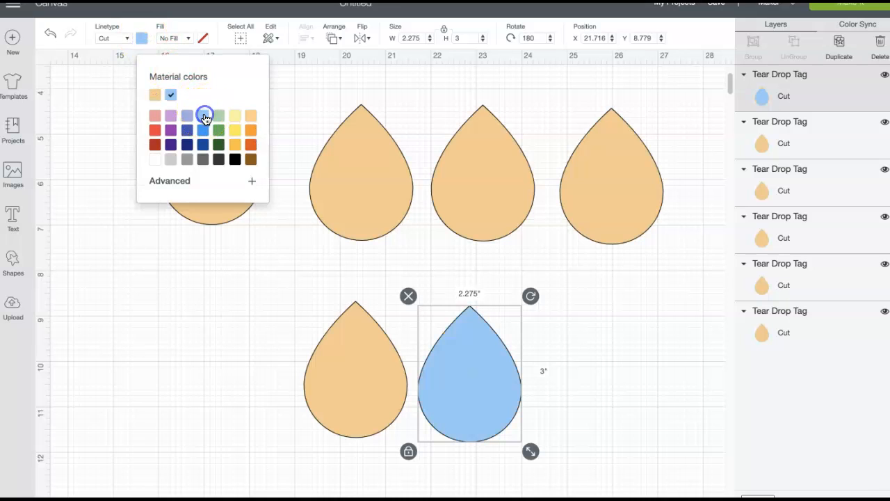
pyautogui.click(542, 341)
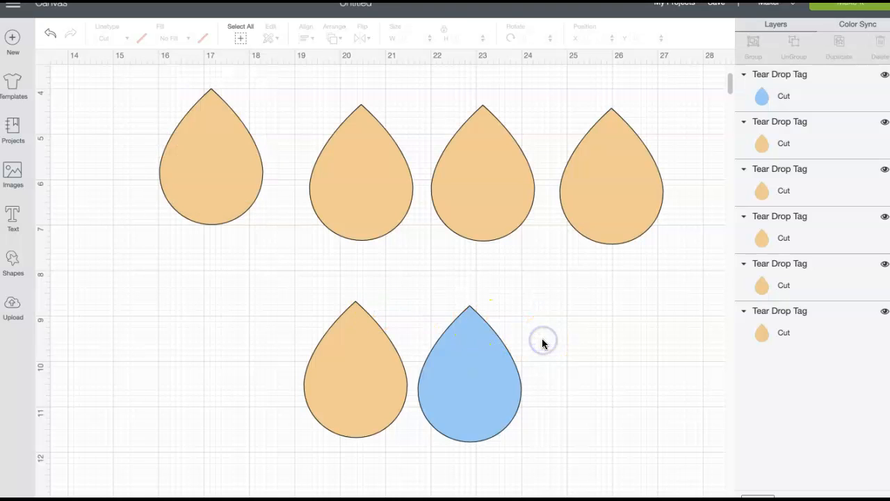
# - Move the lower peach teardrop slightly away and shrink the blue one to about 1.95 by 2.57 inches
pyautogui.click(449, 384)
pyautogui.moveTo(362, 384); pyautogui.dragTo(333, 394)
pyautogui.click(458, 372)
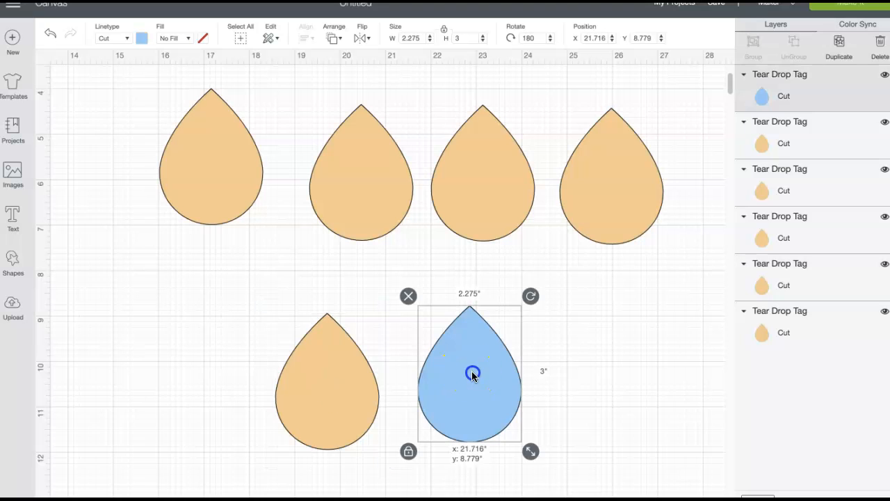
pyautogui.moveTo(473, 376); pyautogui.dragTo(464, 383)
pyautogui.moveTo(524, 465); pyautogui.dragTo(507, 444)
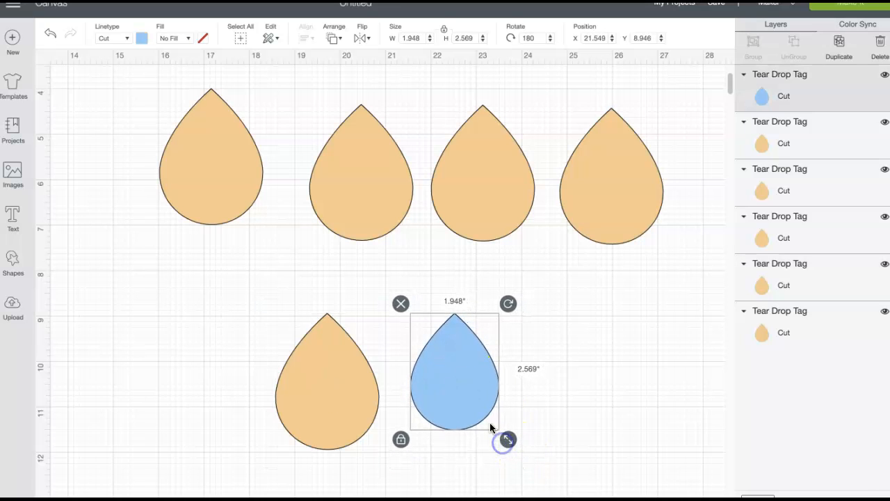
# - Place the blue teardrop on top of the lower peach one and center it to leave an even border
pyautogui.moveTo(470, 392); pyautogui.dragTo(343, 404)
pyautogui.click(482, 393)
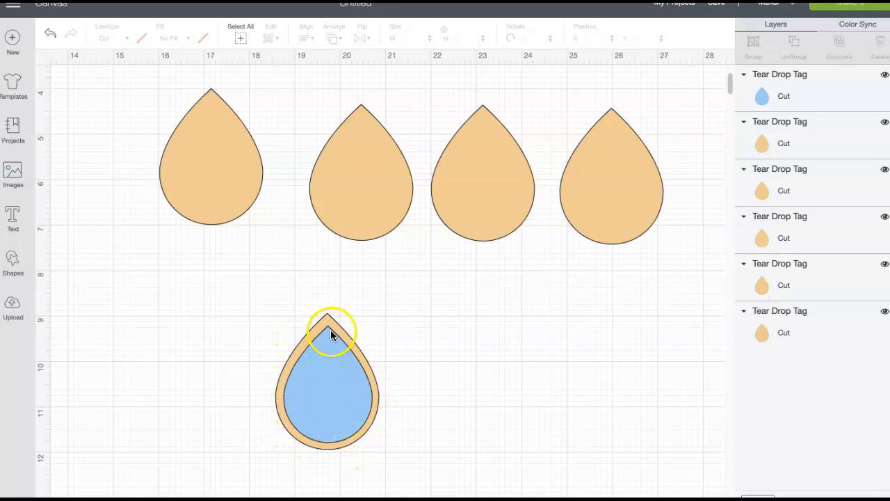
pyautogui.click(326, 357)
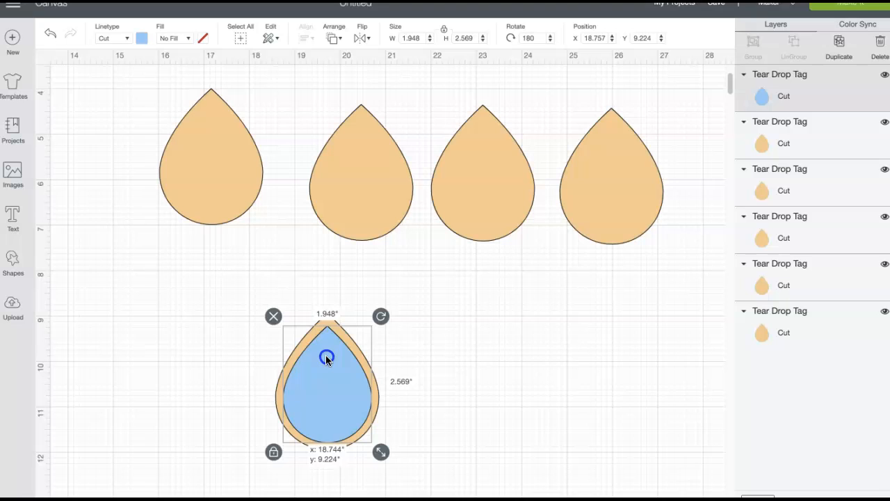
pyautogui.moveTo(327, 357); pyautogui.dragTo(326, 356)
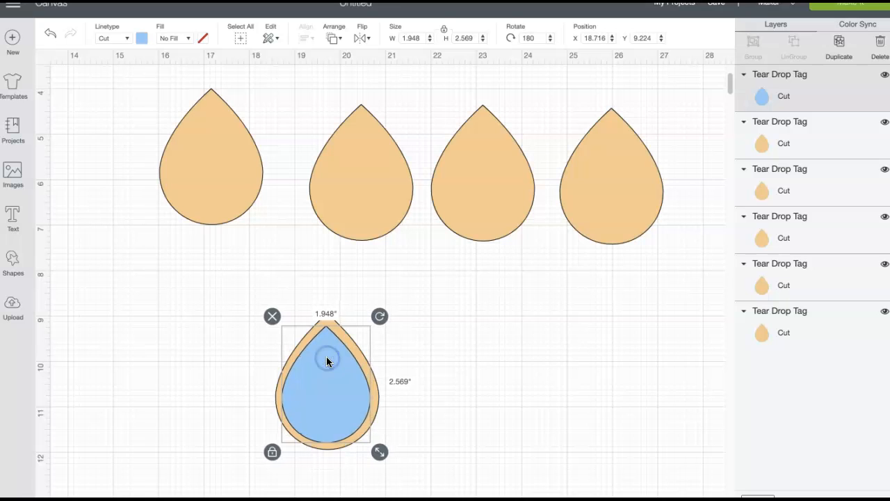
# - Align the blue teardrop exactly to the center of the peach teardrop beneath it
pyautogui.click(473, 325)
pyautogui.moveTo(278, 311)
pyautogui.mouseDown()
pyautogui.moveTo(313, 310)
pyautogui.moveTo(276, 312)
pyautogui.mouseUp()
pyautogui.click(247, 306)
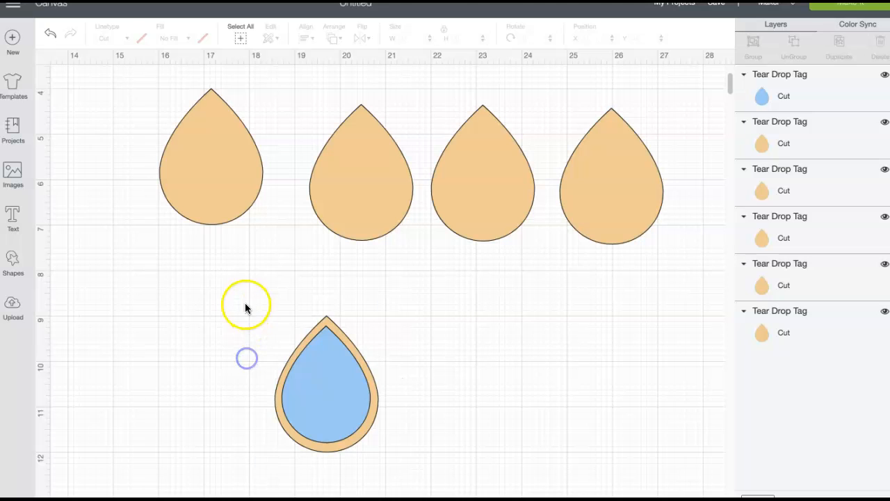
pyautogui.moveTo(370, 329); pyautogui.dragTo(406, 449)
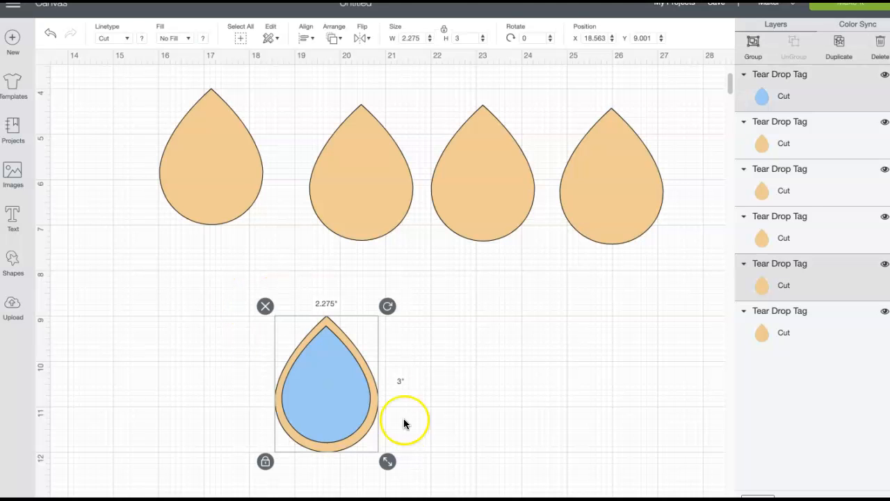
pyautogui.click(308, 39)
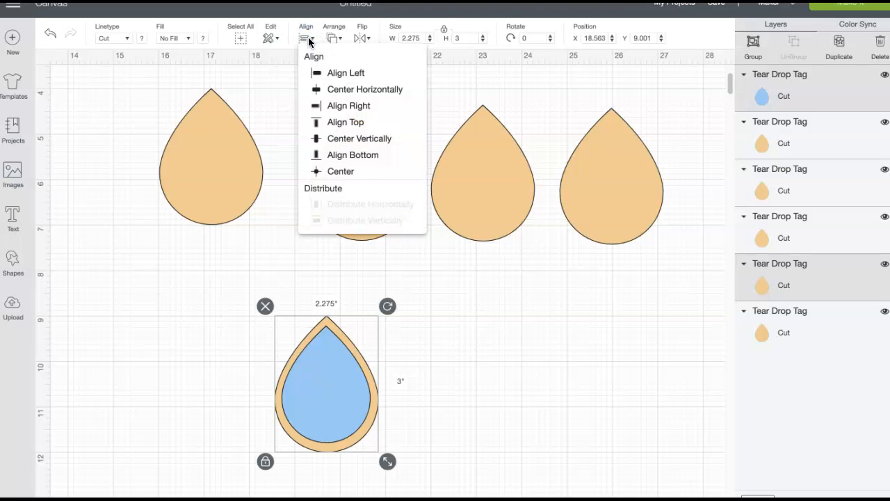
pyautogui.click(339, 172)
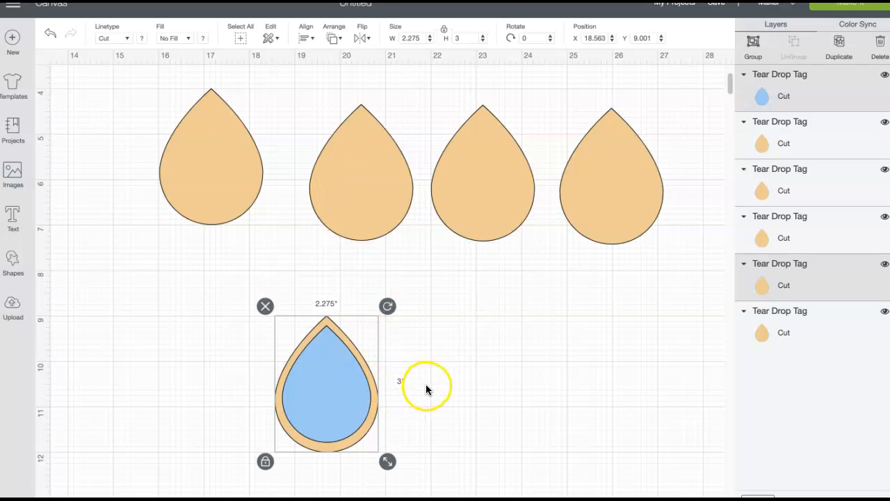
pyautogui.click(445, 380)
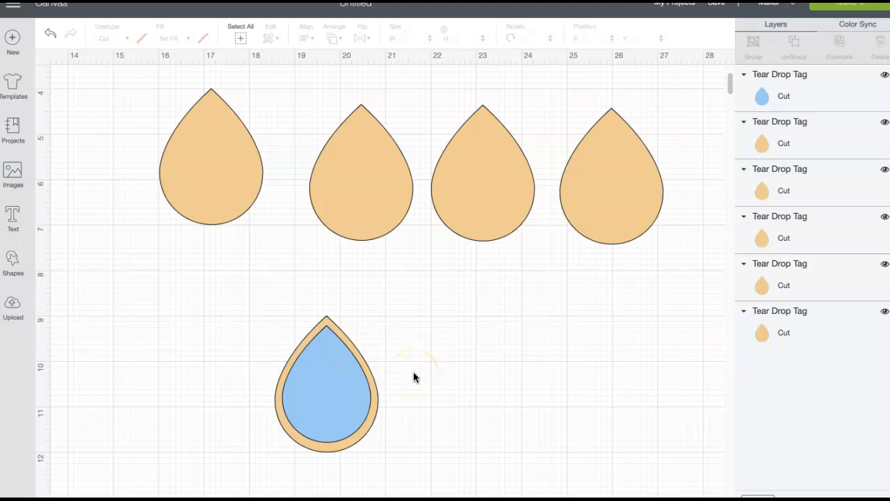
# - Slice the blue teardrop out of the peach one, separate the pieces, and delete the small peach cutout
pyautogui.moveTo(246, 309); pyautogui.dragTo(382, 434)
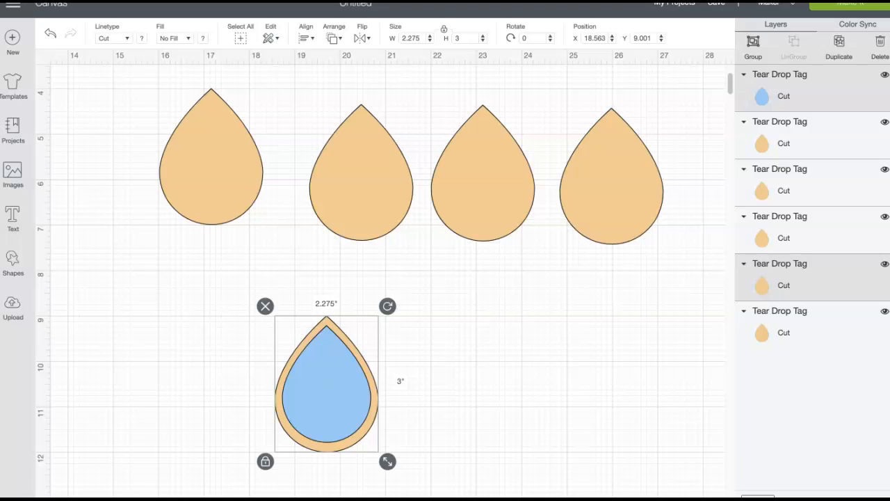
pyautogui.press('Escape')
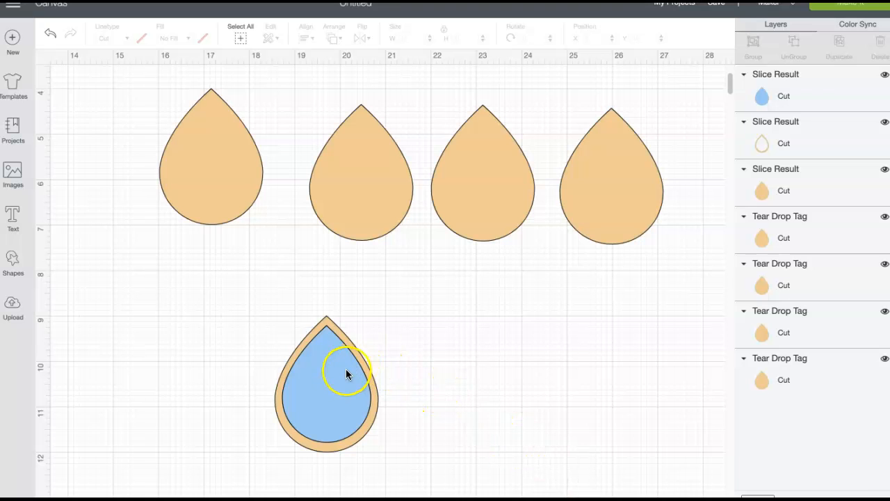
pyautogui.moveTo(318, 375); pyautogui.dragTo(523, 374)
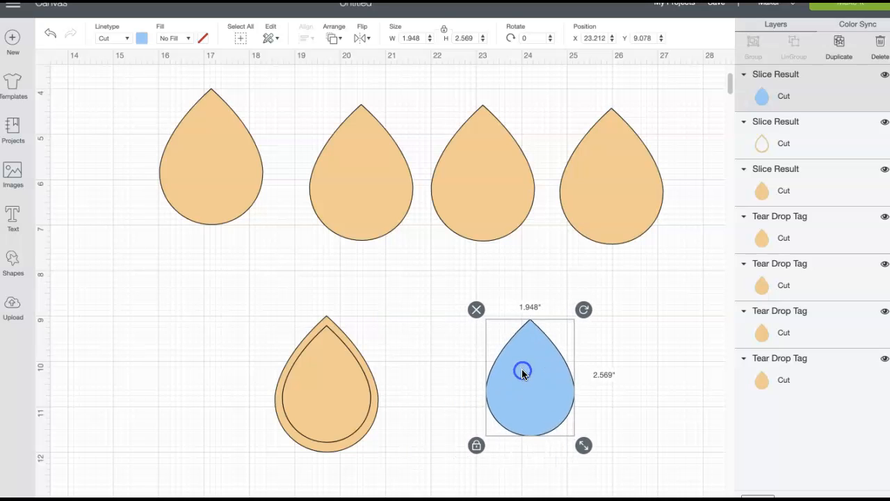
pyautogui.moveTo(309, 392); pyautogui.dragTo(197, 374)
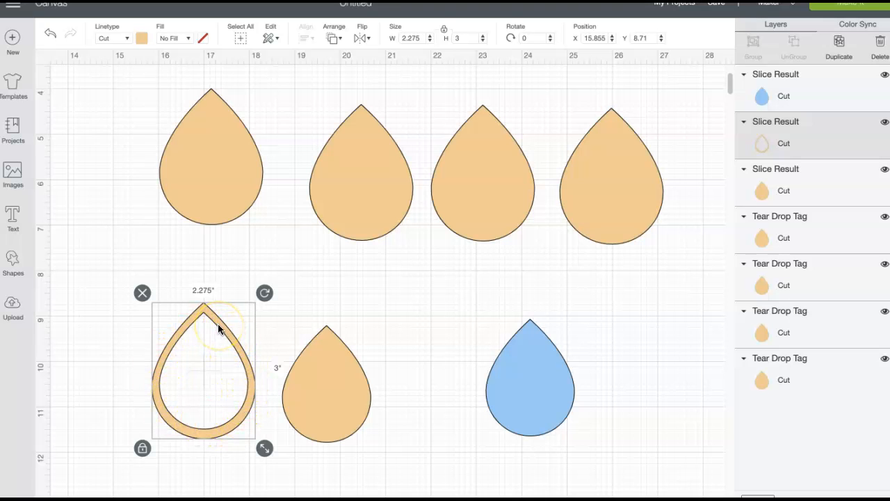
pyautogui.click(339, 374)
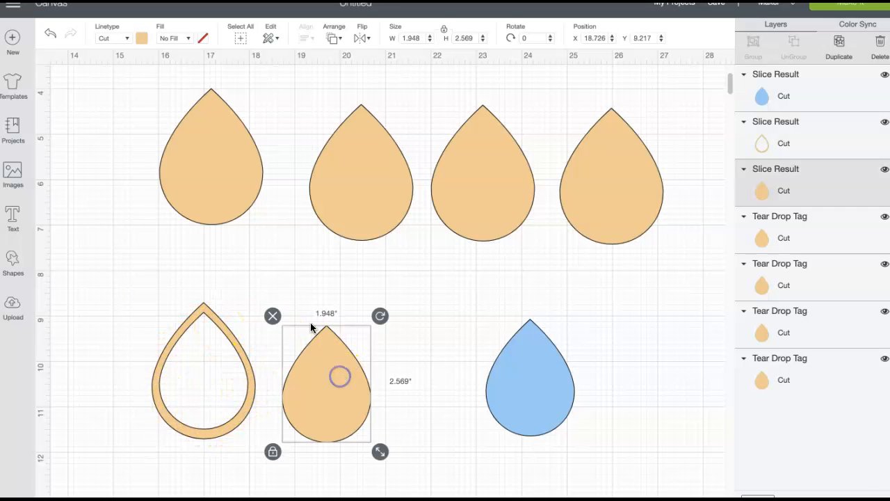
pyautogui.click(272, 316)
# - Move the hollow peach outline to the lower-left canvas area and shift the first upper peach teardrop slightly up
pyautogui.moveTo(250, 376); pyautogui.dragTo(348, 395)
pyautogui.moveTo(550, 409)
pyautogui.mouseDown()
pyautogui.moveTo(327, 420)
pyautogui.moveTo(554, 414)
pyautogui.mouseUp()
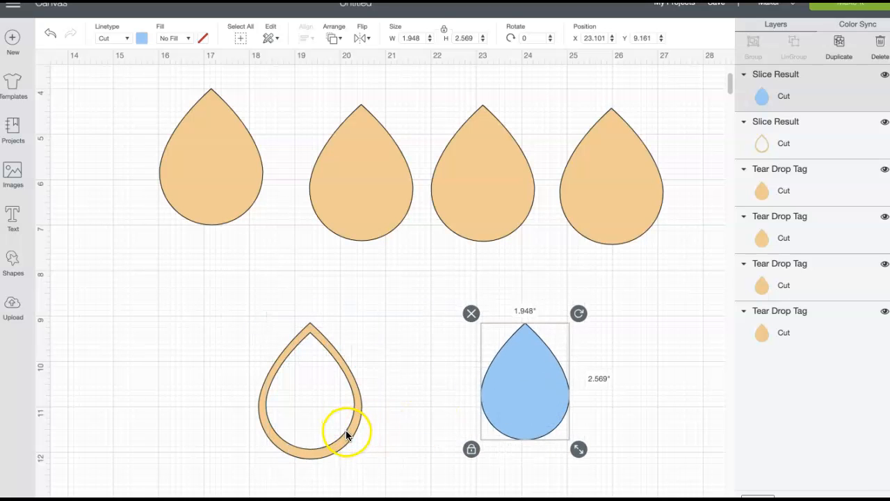
pyautogui.moveTo(347, 430); pyautogui.dragTo(244, 487)
pyautogui.moveTo(216, 180); pyautogui.dragTo(215, 169)
pyautogui.moveTo(234, 482); pyautogui.dragTo(227, 498)
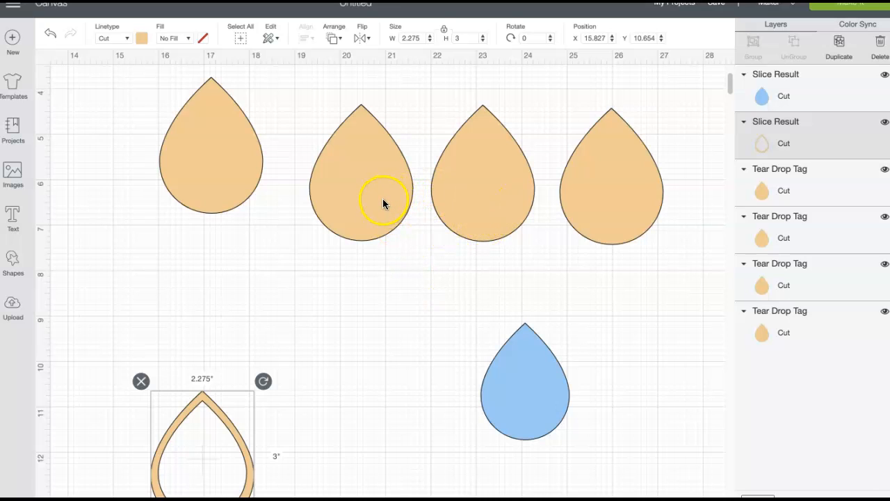
# - Bring the second peach teardrop down into the open canvas area and shift the other two upper ones farther along
pyautogui.moveTo(382, 199); pyautogui.dragTo(380, 357)
pyautogui.moveTo(582, 200); pyautogui.dragTo(605, 179)
pyautogui.moveTo(512, 201); pyautogui.dragTo(526, 189)
pyautogui.moveTo(379, 352); pyautogui.dragTo(401, 382)
# - Duplicate the blue teardrop, park one in the upper row, and set the other beside the lower peach teardrop
pyautogui.moveTo(522, 411); pyautogui.dragTo(471, 171)
pyautogui.click(840, 43)
pyautogui.click(404, 408)
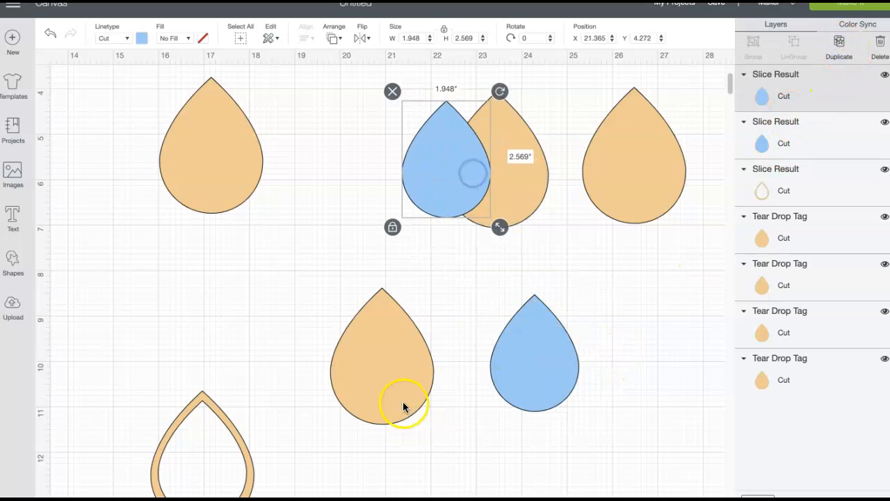
pyautogui.moveTo(414, 399); pyautogui.dragTo(431, 414)
pyautogui.moveTo(533, 383); pyautogui.dragTo(537, 399)
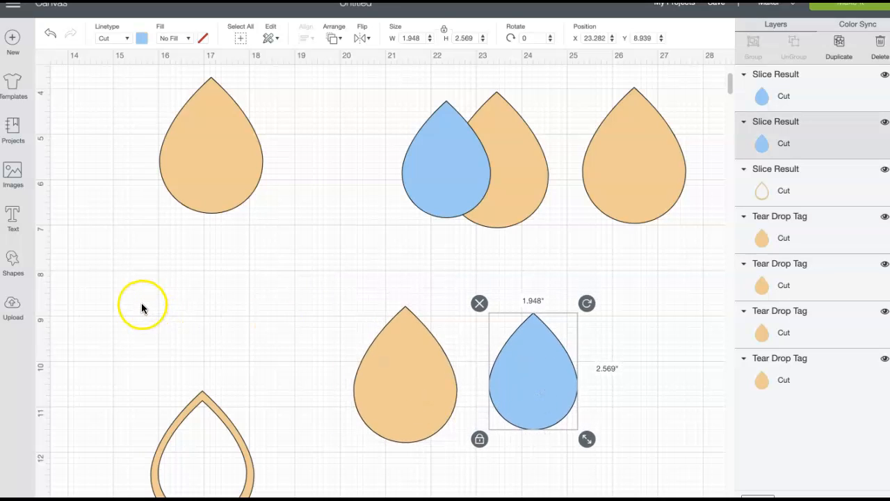
# - Add a 1.5-inch square and position it over the pointed tip of the lower blue teardrop
pyautogui.click(16, 261)
pyautogui.click(64, 174)
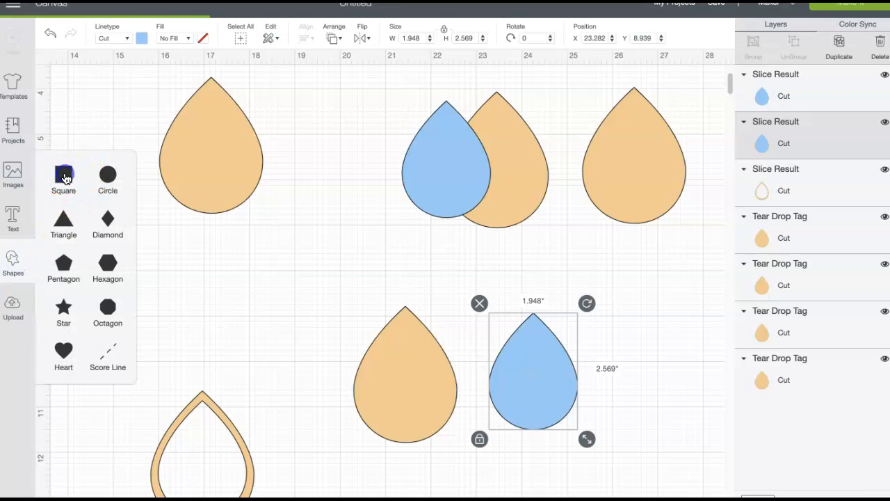
pyautogui.moveTo(185, 171); pyautogui.dragTo(291, 295)
pyautogui.moveTo(329, 361); pyautogui.dragTo(245, 284)
pyautogui.moveTo(197, 253); pyautogui.dragTo(583, 306)
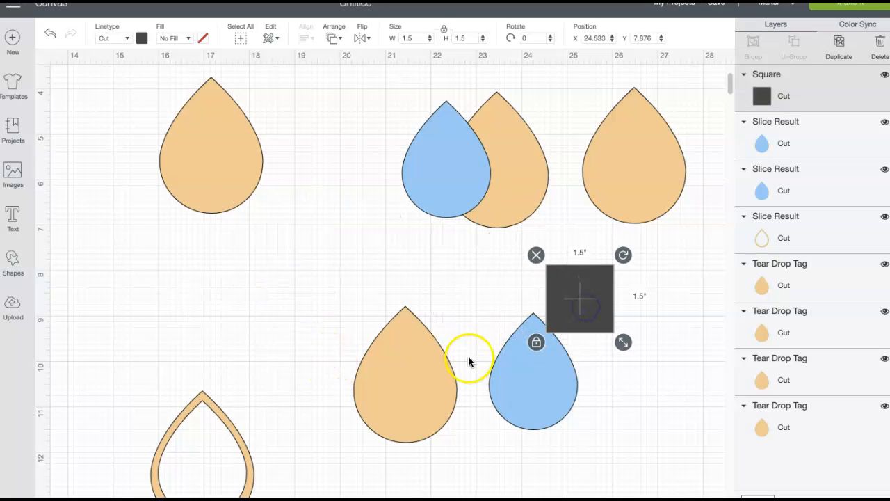
pyautogui.click(516, 379)
pyautogui.moveTo(515, 379); pyautogui.dragTo(521, 396)
pyautogui.moveTo(581, 300); pyautogui.dragTo(541, 321)
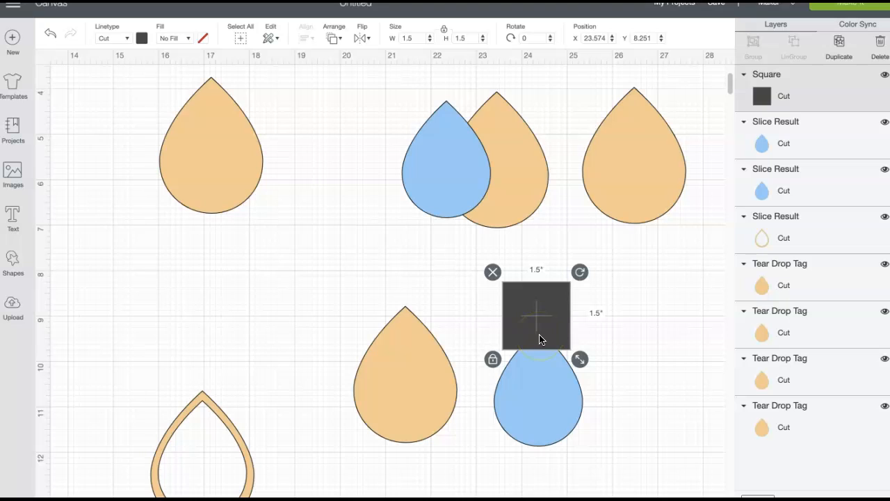
# - Send the square to the back and center the lower blue teardrop's tip over it
pyautogui.click(336, 39)
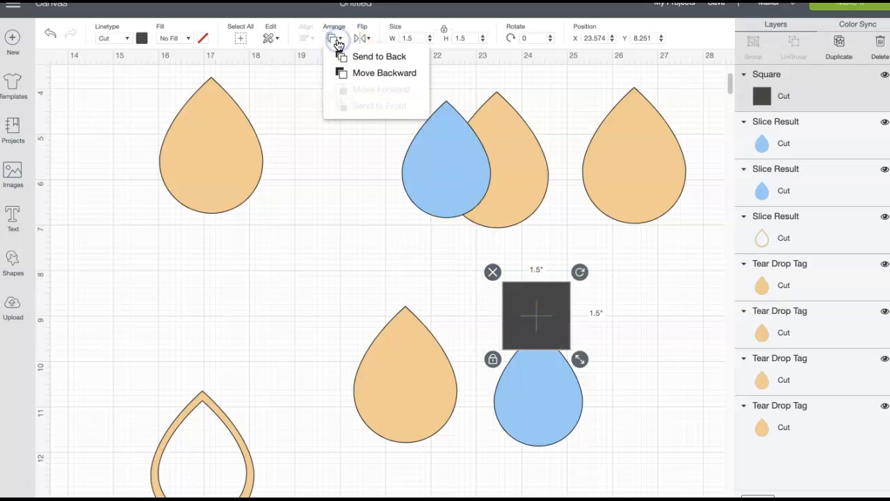
pyautogui.click(351, 56)
pyautogui.click(543, 384)
pyautogui.moveTo(545, 387); pyautogui.dragTo(543, 386)
pyautogui.click(640, 363)
# - Slice the lower blue teardrop with the square and delete the notched dark remainder
pyautogui.moveTo(480, 271); pyautogui.dragTo(598, 414)
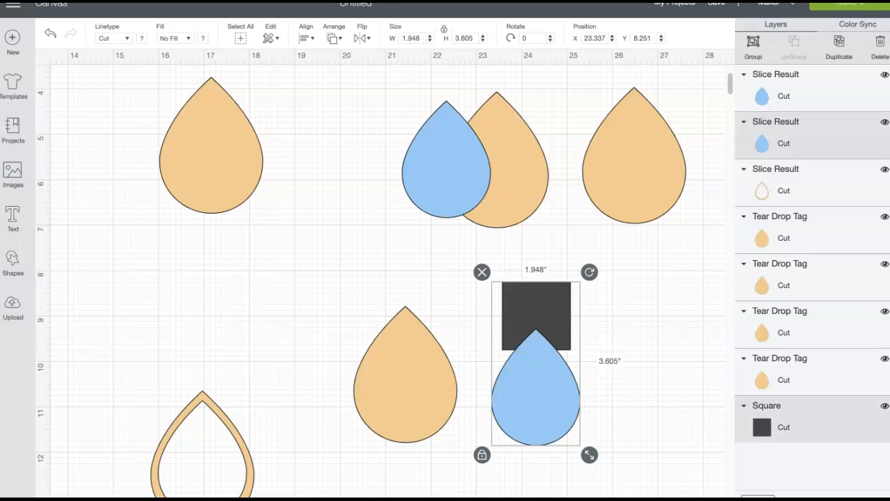
pyautogui.click(601, 378)
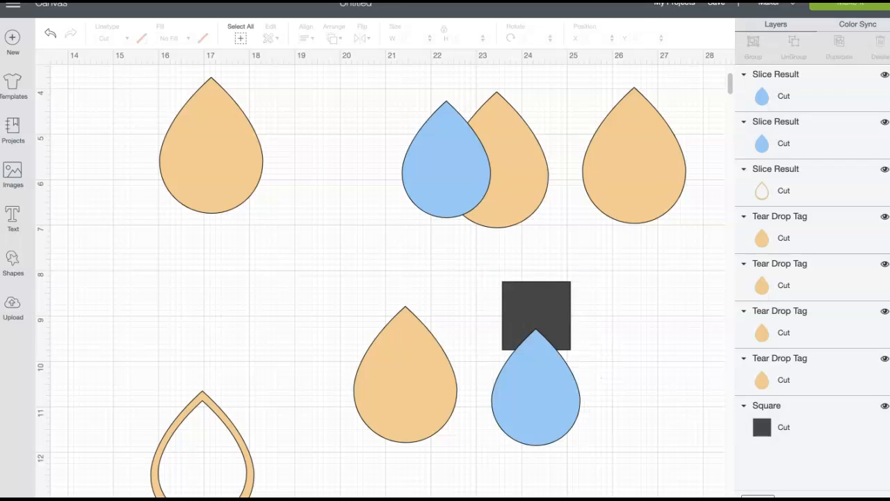
pyautogui.click(556, 317)
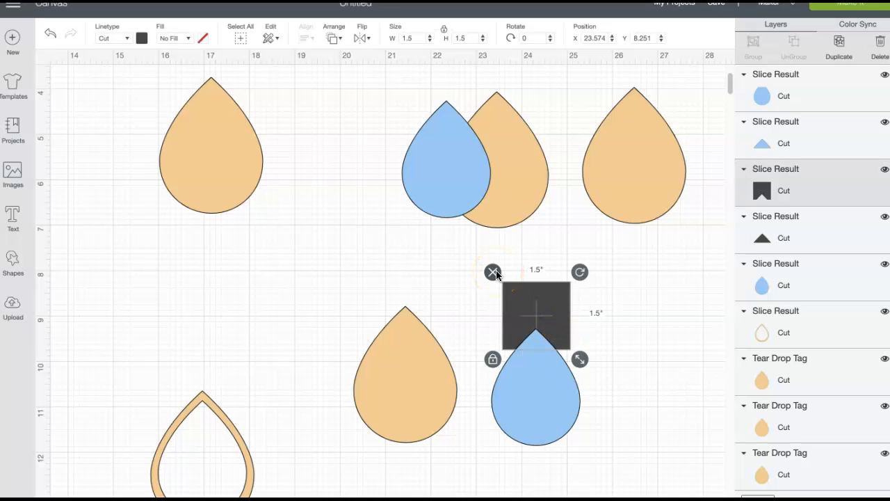
pyautogui.click(494, 272)
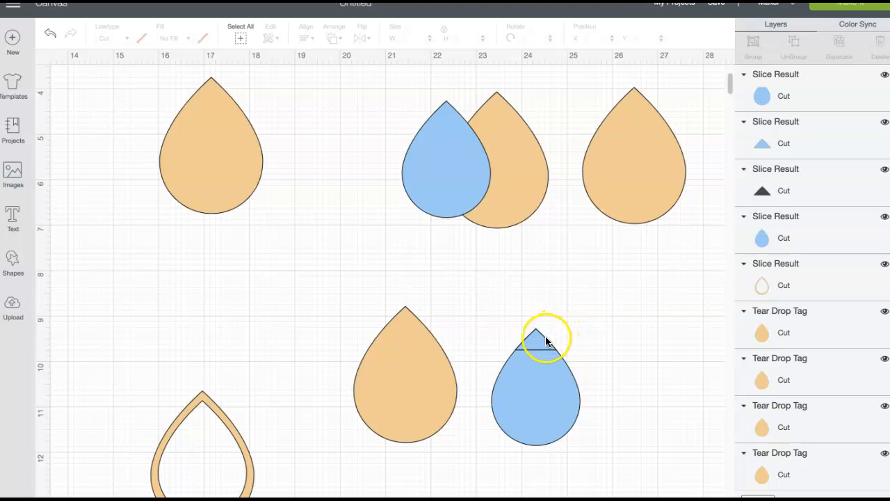
# - Place the blue triangular tip inside the lower peach teardrop's point and delete the leftover blue body and dark triangle
pyautogui.moveTo(535, 343); pyautogui.dragTo(406, 332)
pyautogui.click(540, 386)
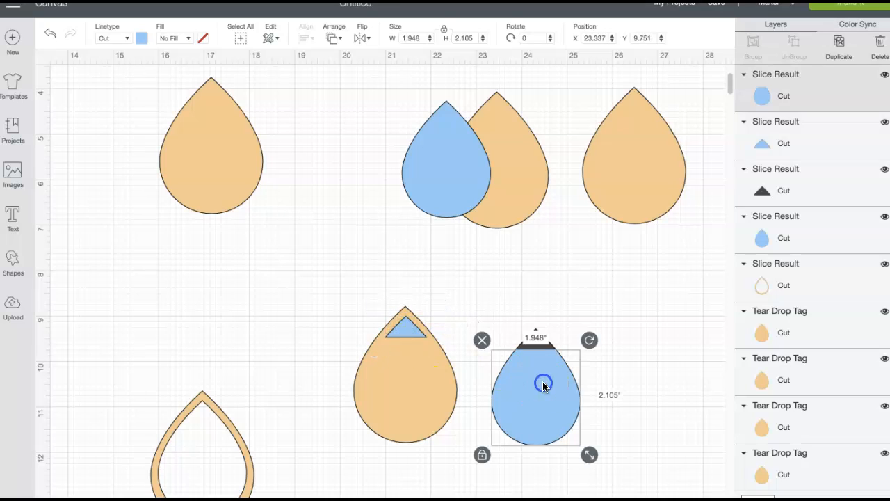
pyautogui.click(482, 341)
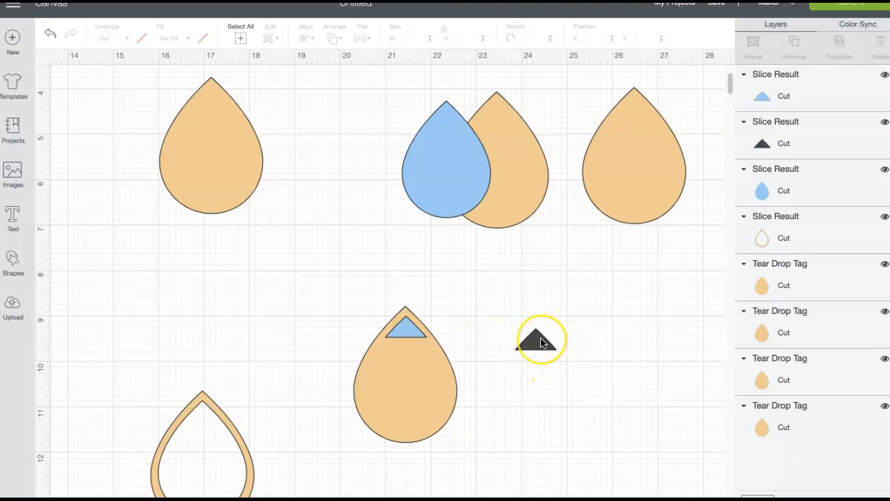
pyautogui.click(542, 342)
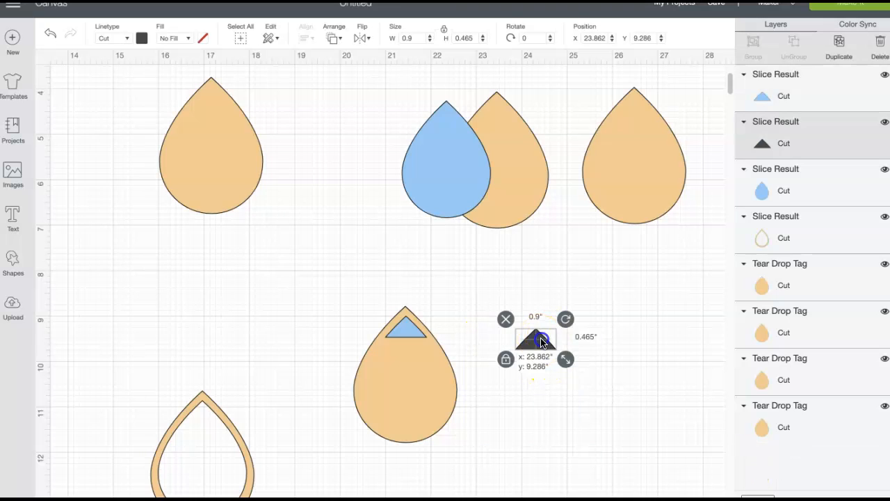
pyautogui.click(505, 320)
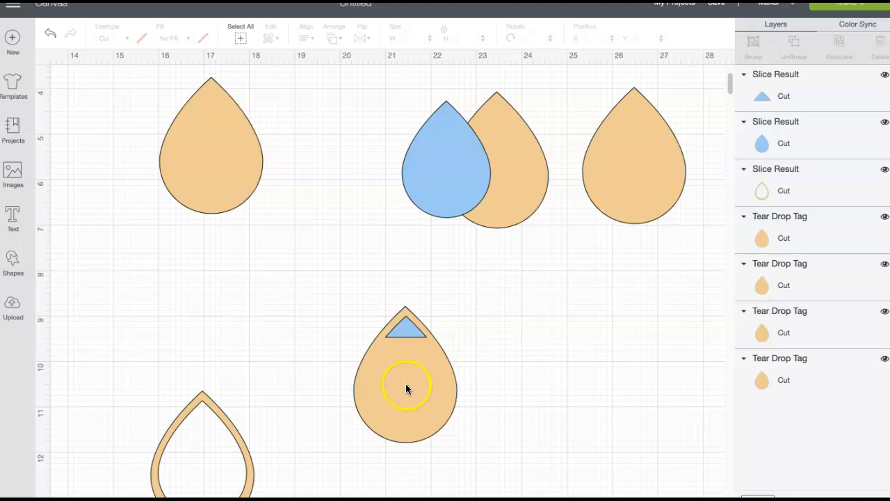
# - Nudge the blue triangle to even its border and slice it out of the lower peach teardrop
pyautogui.click(411, 329)
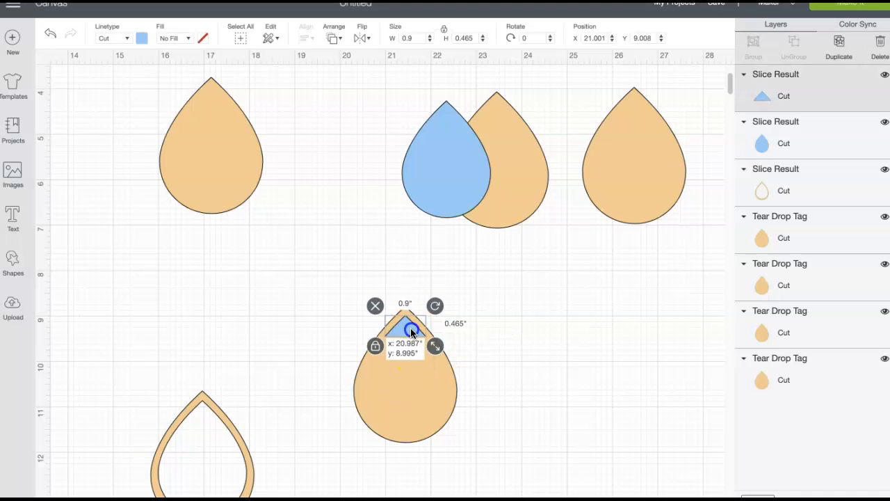
pyautogui.moveTo(410, 327); pyautogui.dragTo(411, 327)
pyautogui.click(511, 345)
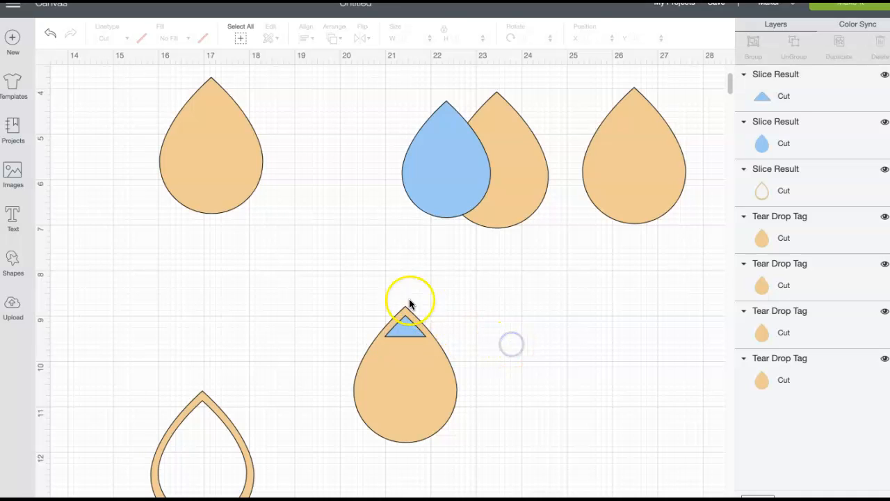
pyautogui.click(353, 295)
pyautogui.moveTo(427, 313); pyautogui.dragTo(461, 444)
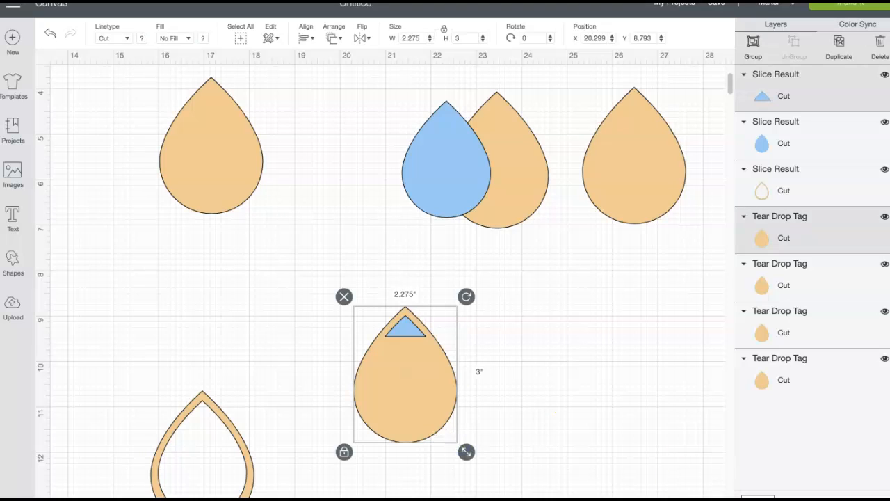
pyautogui.click(555, 412)
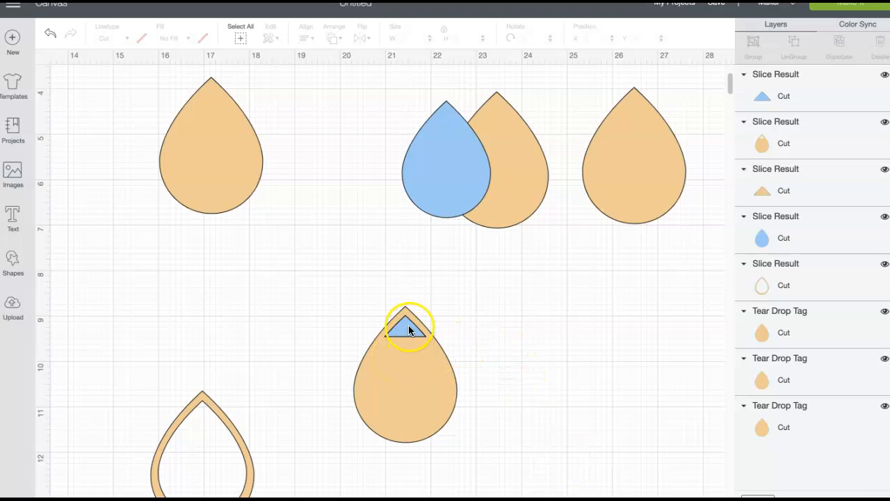
# - Delete the blue triangle, move the cut teardrop aside, and delete the leftover peach triangle
pyautogui.moveTo(409, 327); pyautogui.dragTo(558, 325)
pyautogui.click(527, 302)
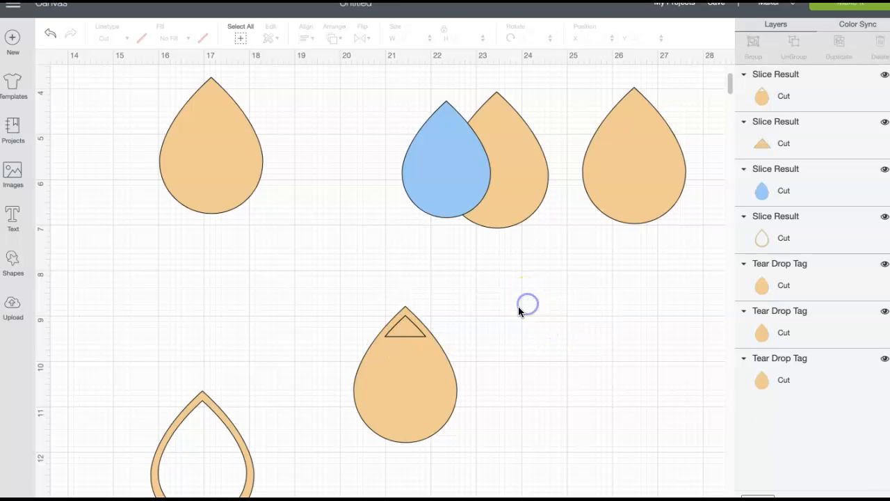
pyautogui.moveTo(405, 327); pyautogui.dragTo(310, 306)
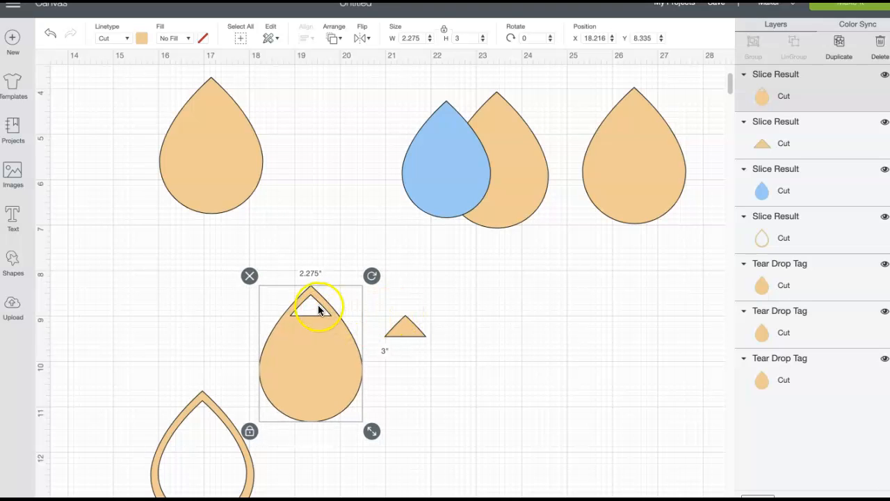
pyautogui.click(404, 328)
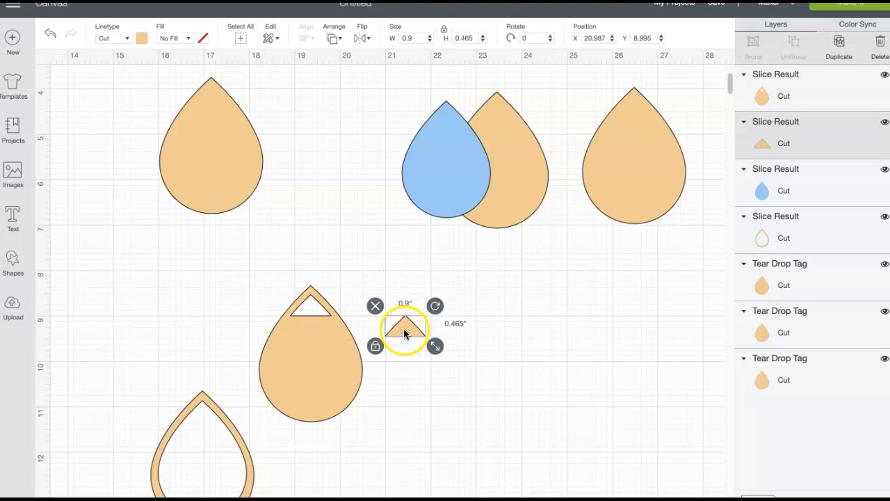
pyautogui.click(375, 307)
# - Stack the solid teardrop, the one with the triangular hole, and the hollow outline in a column with the outline lowest
pyautogui.moveTo(220, 174); pyautogui.dragTo(215, 168)
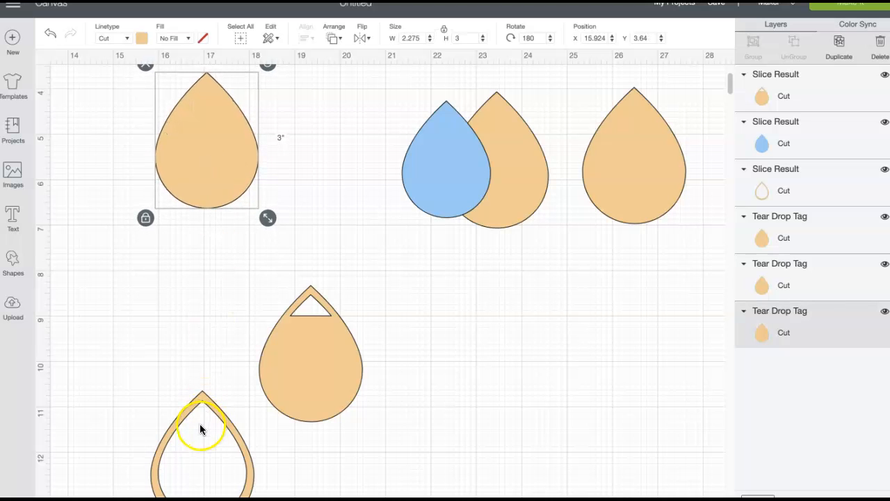
pyautogui.scroll(-5, 199, 423)
pyautogui.moveTo(215, 403); pyautogui.dragTo(233, 492)
pyautogui.moveTo(323, 278); pyautogui.dragTo(219, 213)
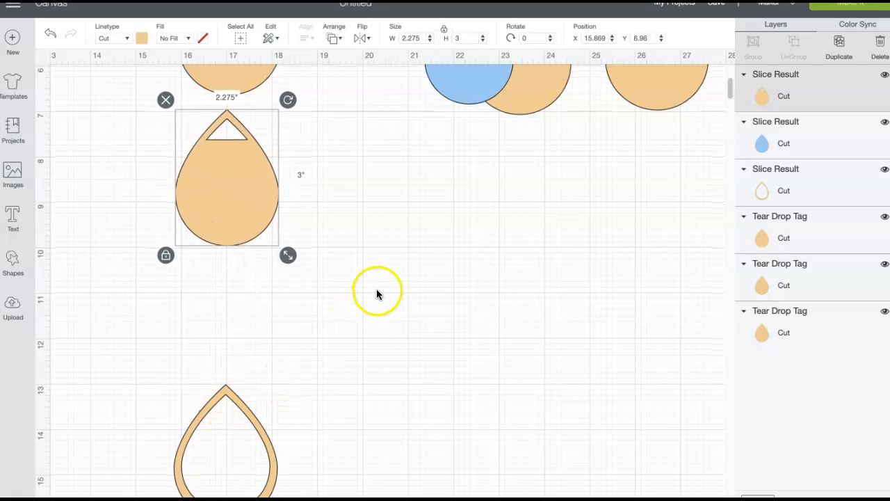
# - Move a peach and a blue teardrop side by side into open space, leaving a duplicate blue teardrop by the remaining peach one
pyautogui.scroll(3, 376, 294)
pyautogui.moveTo(531, 168); pyautogui.dragTo(429, 365)
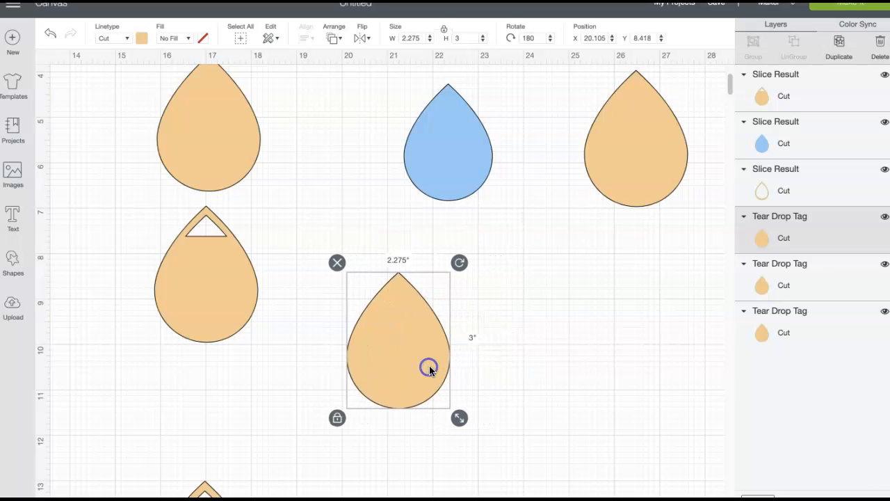
pyautogui.moveTo(469, 143); pyautogui.dragTo(560, 336)
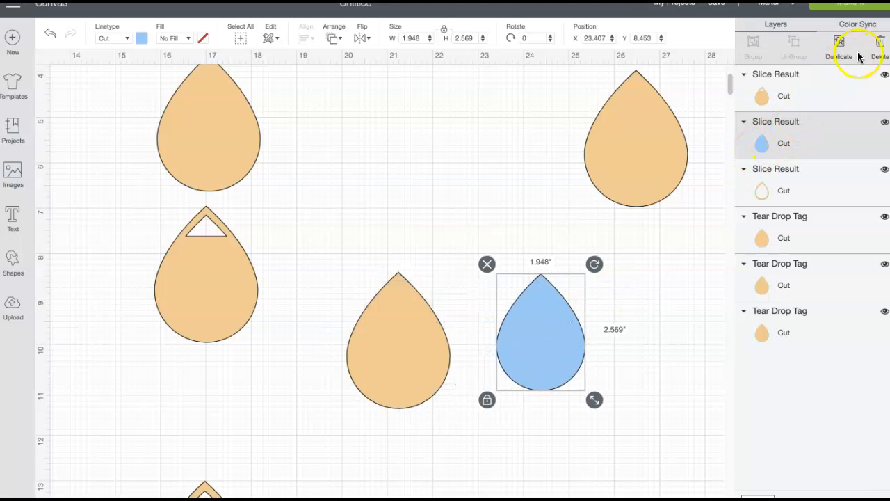
pyautogui.click(839, 45)
pyautogui.moveTo(557, 363); pyautogui.dragTo(594, 161)
pyautogui.moveTo(408, 365); pyautogui.dragTo(418, 385)
pyautogui.moveTo(533, 373); pyautogui.dragTo(530, 402)
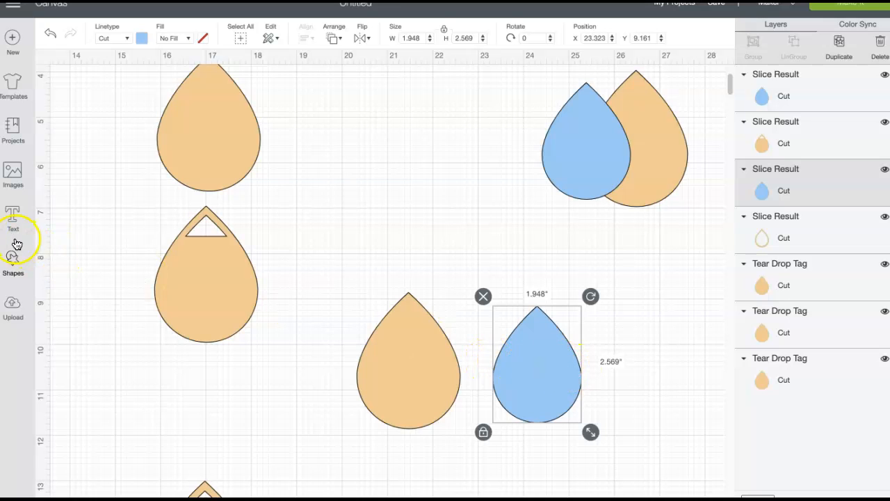
# - Add a square about 2.167" wide over the upper part of the lower blue teardrop and send it to the back
pyautogui.click(12, 261)
pyautogui.click(63, 178)
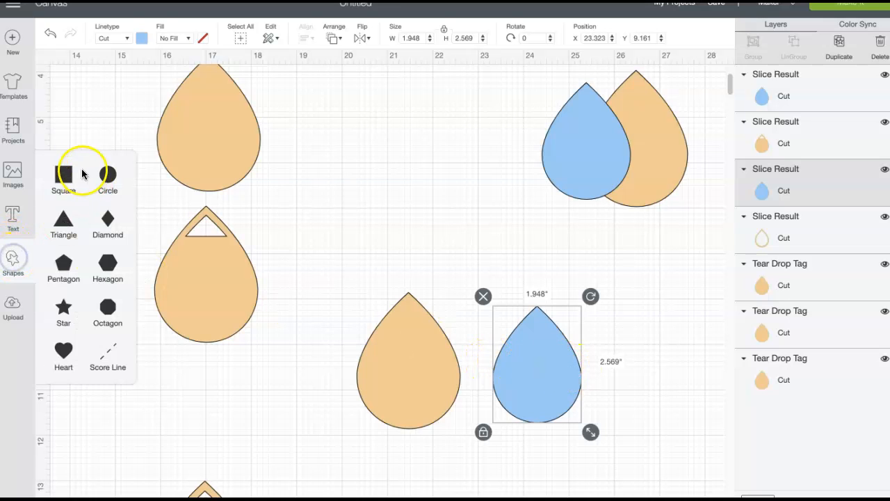
pyautogui.moveTo(223, 235); pyautogui.dragTo(144, 174)
pyautogui.click(115, 127)
pyautogui.moveTo(115, 127); pyautogui.dragTo(531, 330)
pyautogui.moveTo(577, 376); pyautogui.dragTo(570, 358)
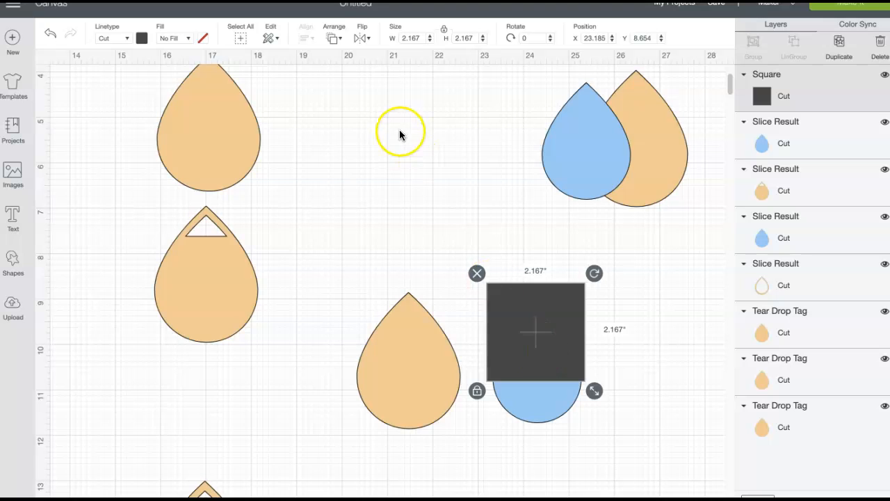
pyautogui.click(338, 39)
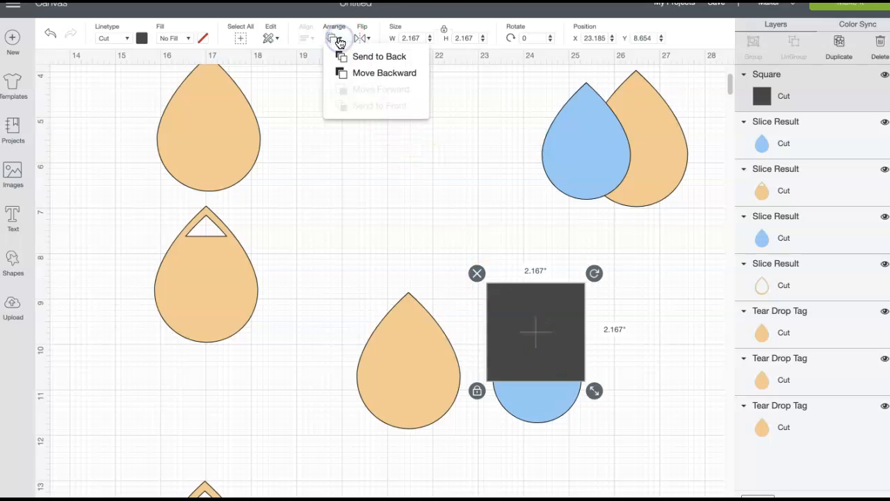
pyautogui.click(369, 57)
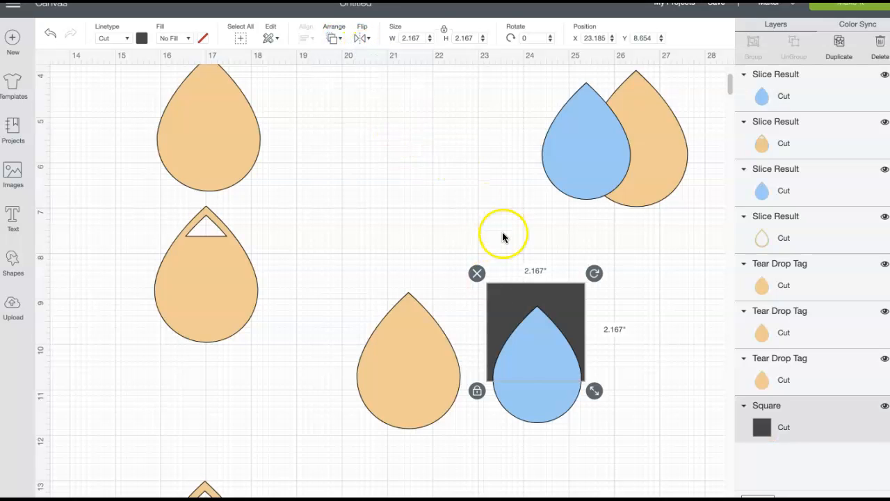
# - Shift the blue teardrop slightly lower over the square and slice the two shapes
pyautogui.click(527, 402)
pyautogui.moveTo(527, 402); pyautogui.dragTo(524, 413)
pyautogui.moveTo(431, 399); pyautogui.dragTo(409, 399)
pyautogui.moveTo(546, 410); pyautogui.dragTo(547, 410)
pyautogui.moveTo(473, 258); pyautogui.dragTo(595, 401)
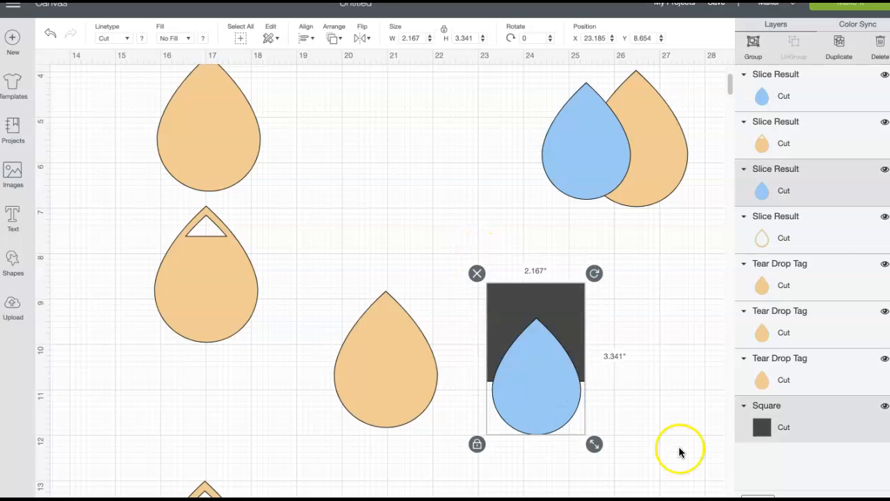
pyautogui.press('Escape')
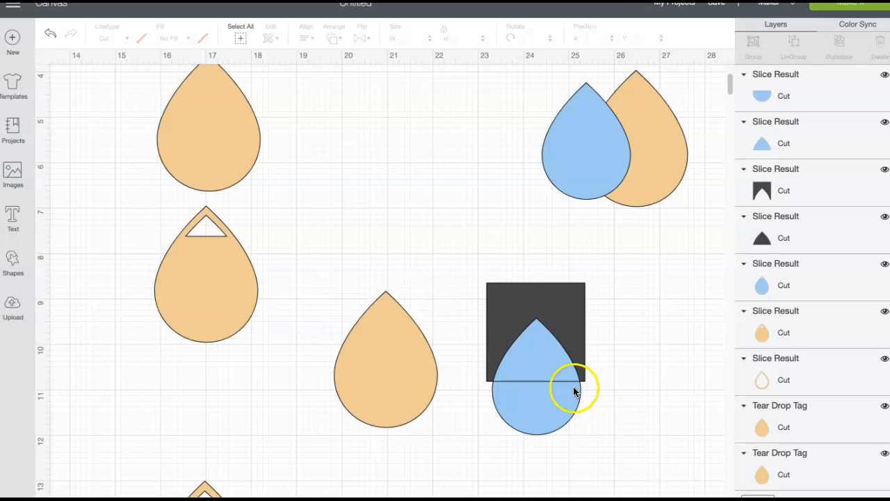
# - Place the blue upper piece inside the adjacent peach teardrop and delete the leftover dark pieces and blue base
pyautogui.click(522, 303)
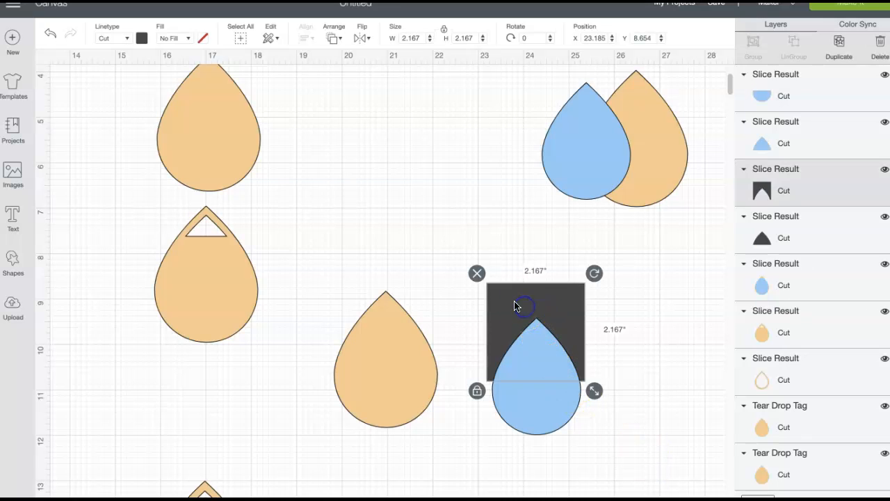
pyautogui.click(477, 274)
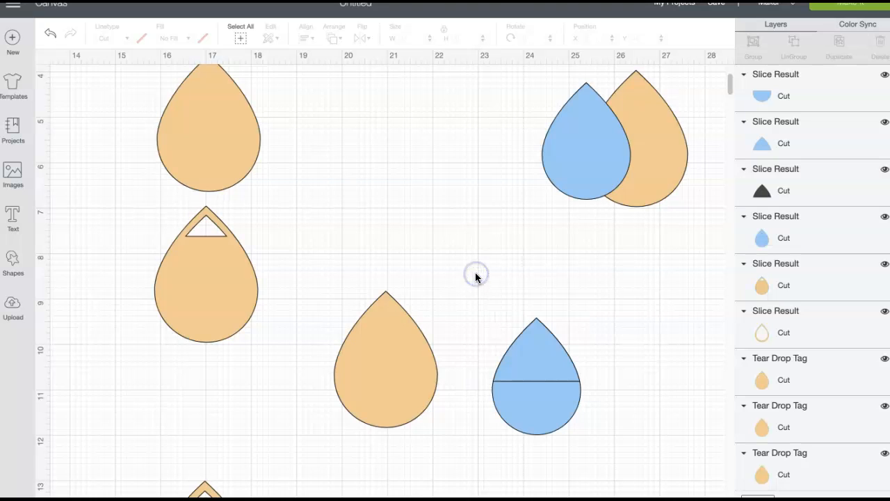
pyautogui.click(543, 369)
pyautogui.moveTo(543, 369); pyautogui.dragTo(394, 354)
pyautogui.click(542, 351)
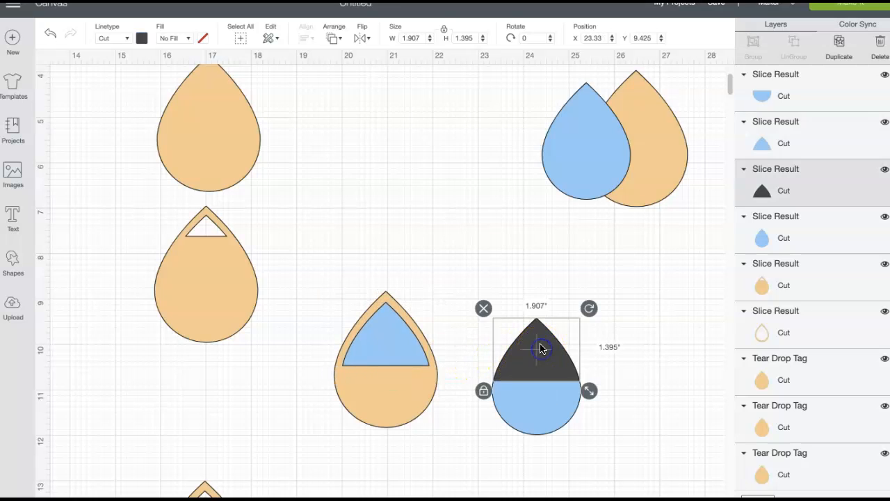
pyautogui.click(485, 306)
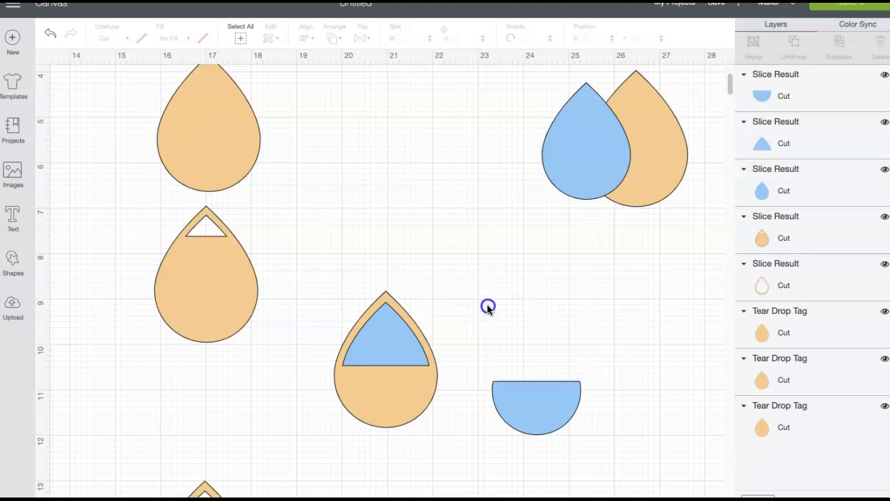
pyautogui.click(553, 412)
pyautogui.click(484, 372)
# - Nudge the blue piece to even its border and slice it out of the peach teardrop
pyautogui.moveTo(391, 336); pyautogui.dragTo(391, 338)
pyautogui.click(412, 345)
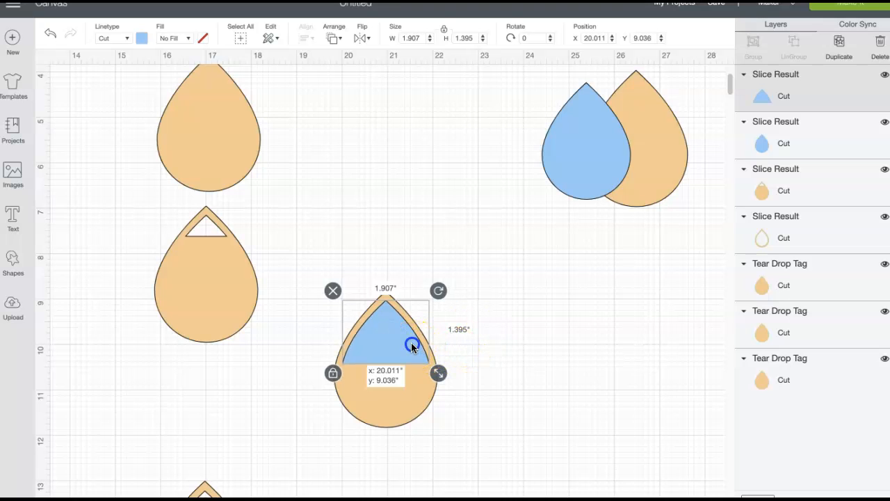
pyautogui.click(485, 328)
pyautogui.moveTo(324, 271); pyautogui.dragTo(449, 437)
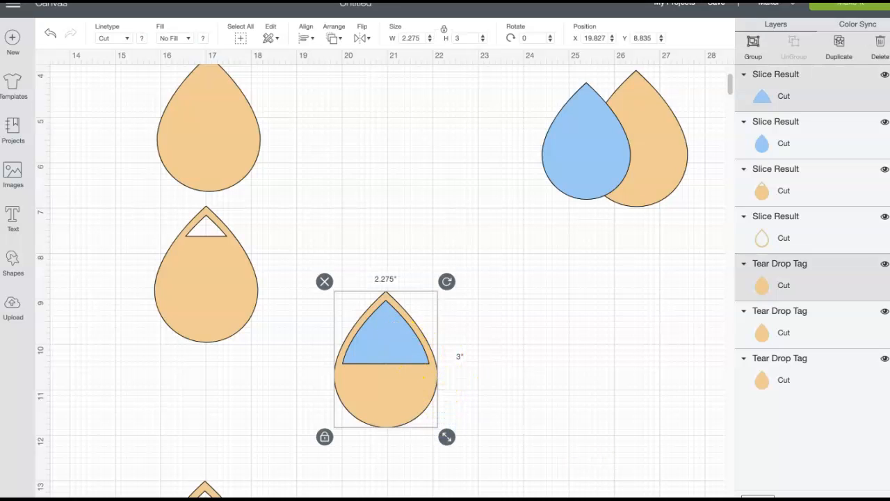
pyautogui.click(758, 497)
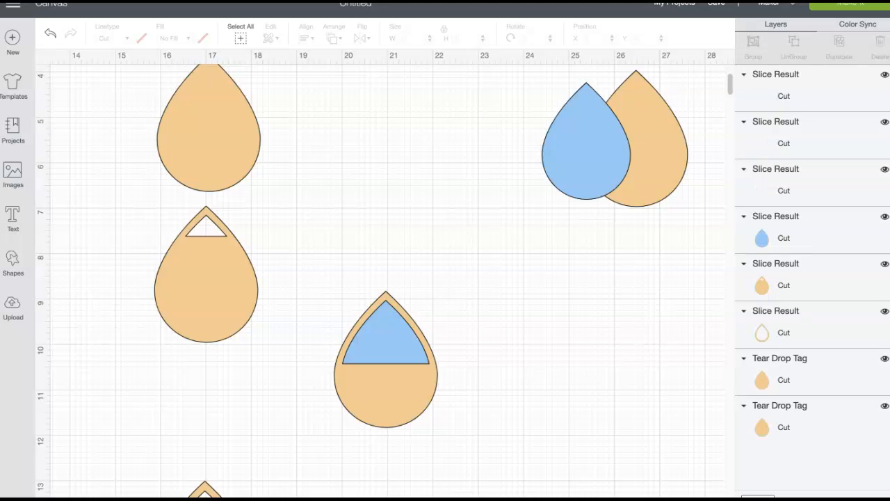
# - Delete the blue piece, move the half-cut teardrop aside, and delete the leftover peach cutout
pyautogui.moveTo(398, 345); pyautogui.dragTo(551, 336)
pyautogui.click(491, 289)
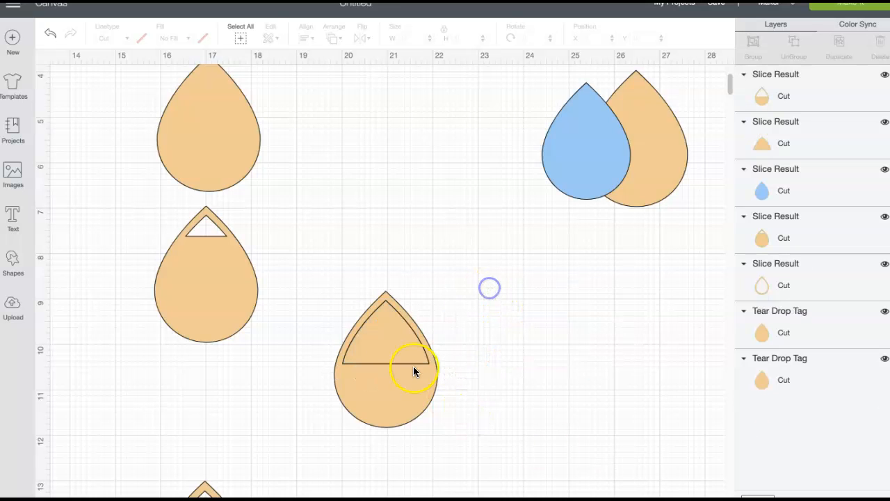
pyautogui.moveTo(388, 387); pyautogui.dragTo(519, 391)
pyautogui.click(391, 339)
pyautogui.click(332, 291)
# - Place the half-cut teardrop below the one with the small triangular hole, and move the hollow outline farther down the column
pyautogui.moveTo(523, 403); pyautogui.dragTo(292, 422)
pyautogui.scroll(-1, 376, 254)
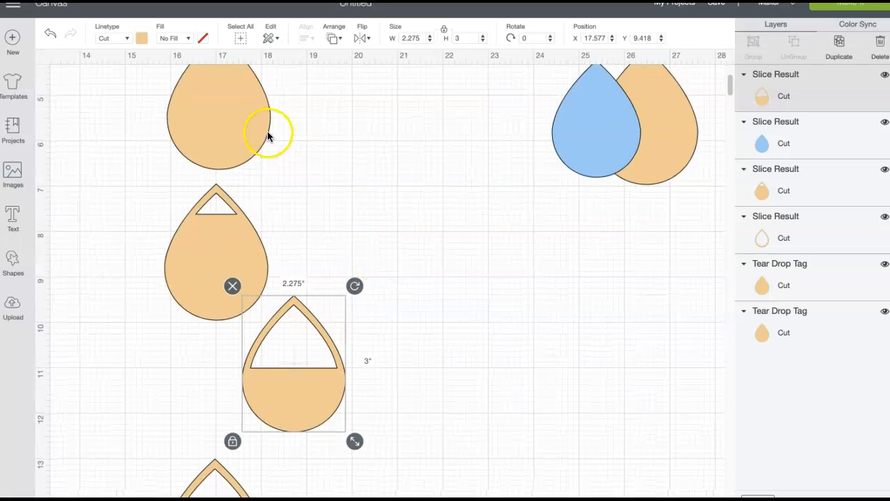
pyautogui.click(241, 247)
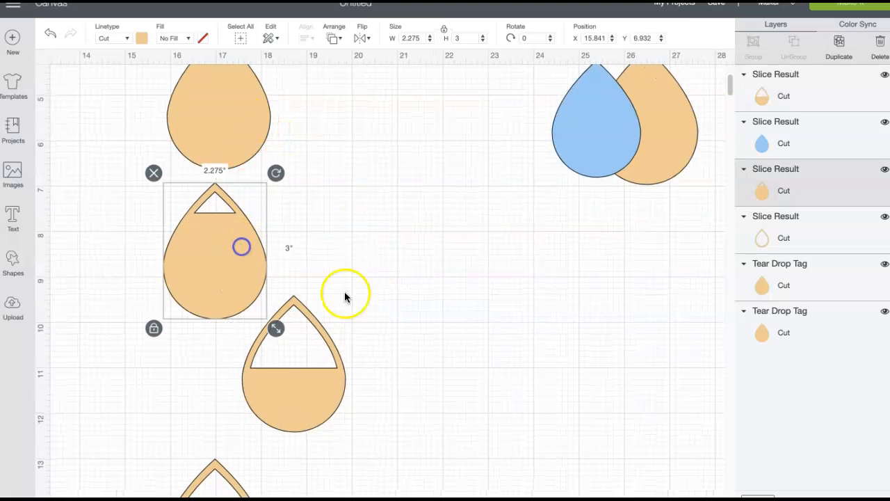
pyautogui.scroll(-3, 345, 297)
pyautogui.moveTo(294, 391); pyautogui.dragTo(294, 465)
pyautogui.moveTo(350, 251); pyautogui.dragTo(270, 282)
pyautogui.scroll(-2, 392, 296)
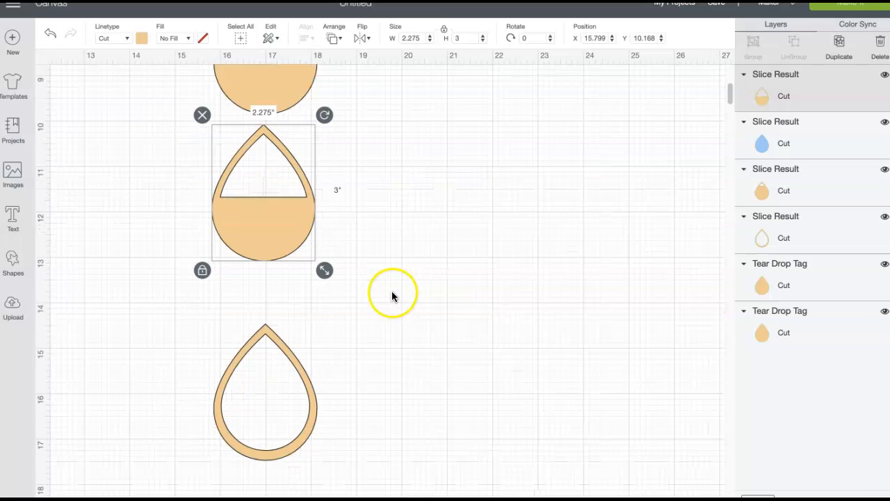
pyautogui.moveTo(298, 392); pyautogui.dragTo(295, 480)
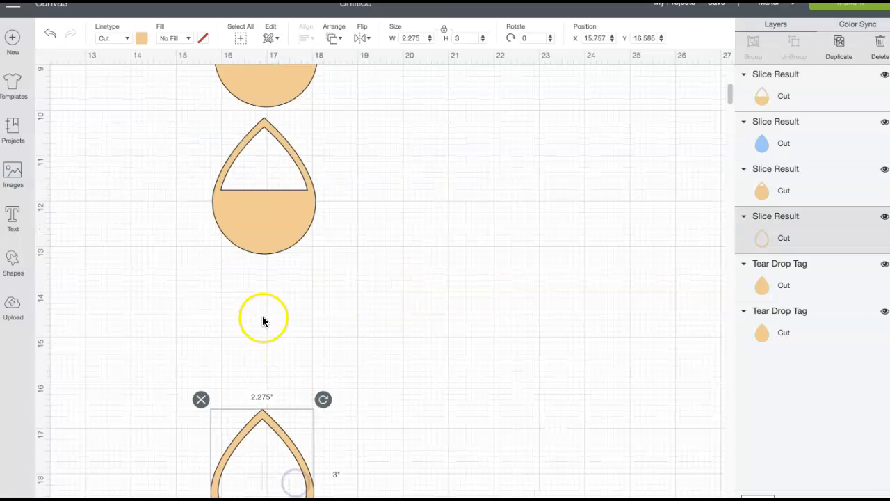
# - Separate the remaining peach and blue teardrops and set them side by side in the open area beside the column
pyautogui.scroll(5, 459, 268)
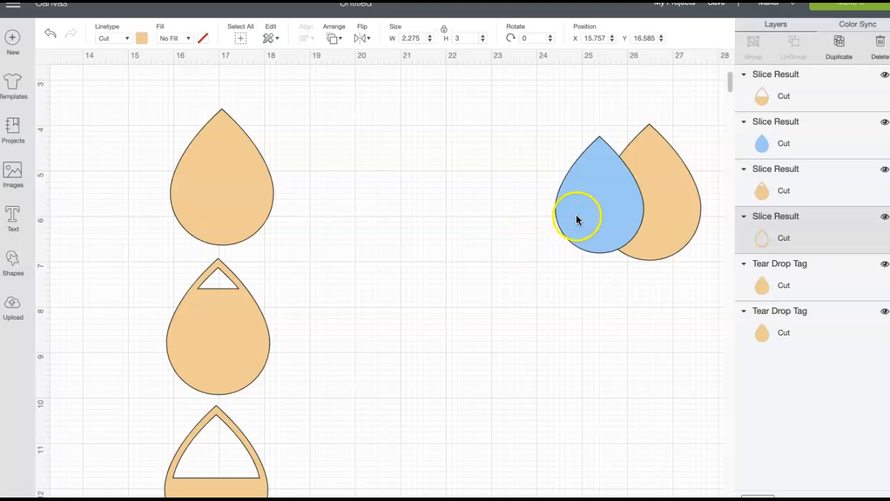
pyautogui.moveTo(569, 219); pyautogui.dragTo(592, 378)
pyautogui.moveTo(622, 216); pyautogui.dragTo(431, 348)
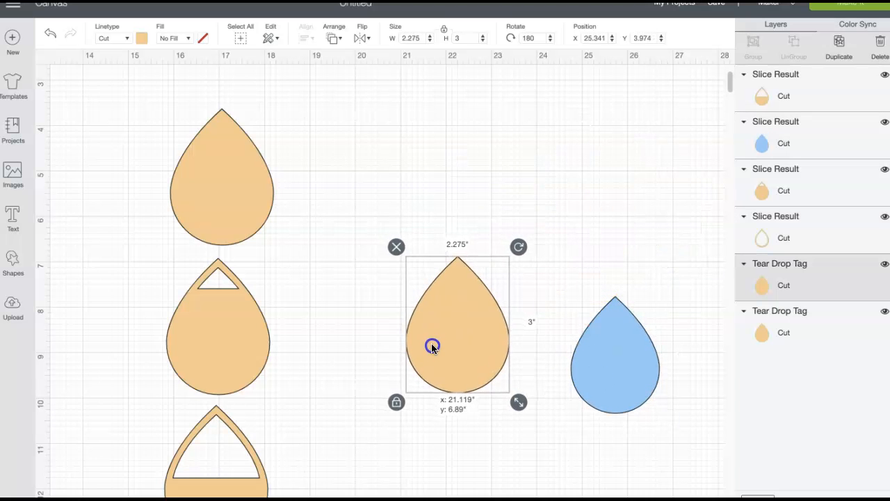
pyautogui.moveTo(577, 363); pyautogui.dragTo(553, 336)
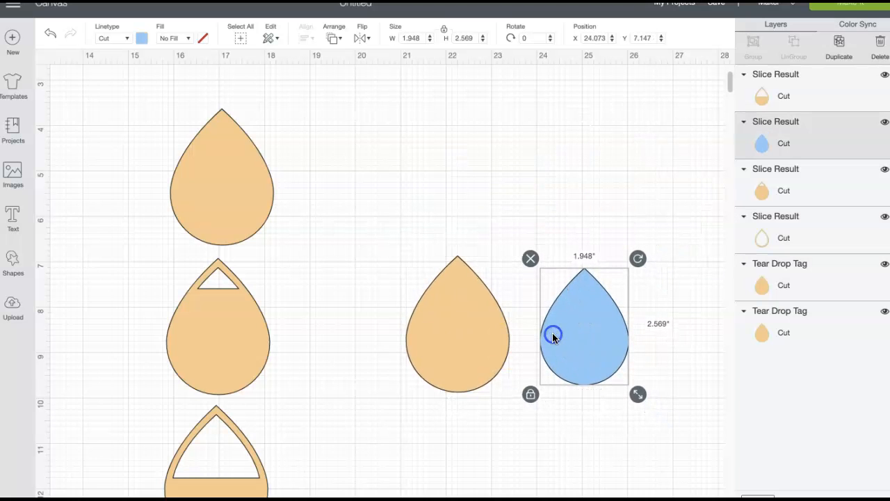
# - Add a square about 2.208" wide covering all but the base of the blue teardrop and send it to the back
pyautogui.click(12, 259)
pyautogui.click(65, 174)
pyautogui.moveTo(133, 132); pyautogui.dragTo(550, 165)
pyautogui.moveTo(636, 274); pyautogui.dragTo(573, 233)
pyautogui.moveTo(534, 189); pyautogui.dragTo(581, 331)
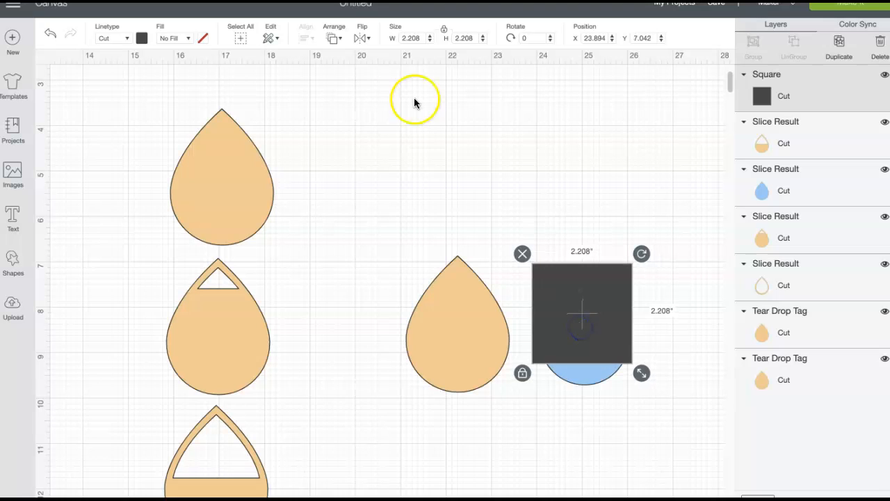
pyautogui.click(334, 40)
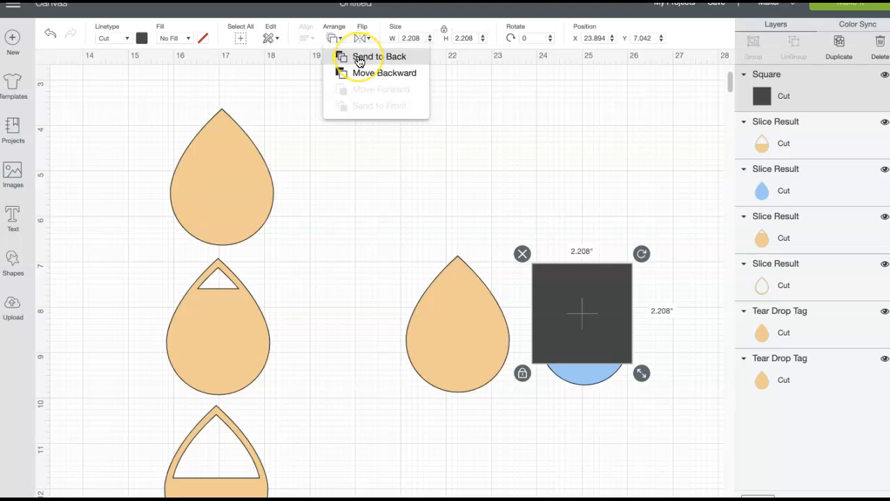
pyautogui.click(360, 60)
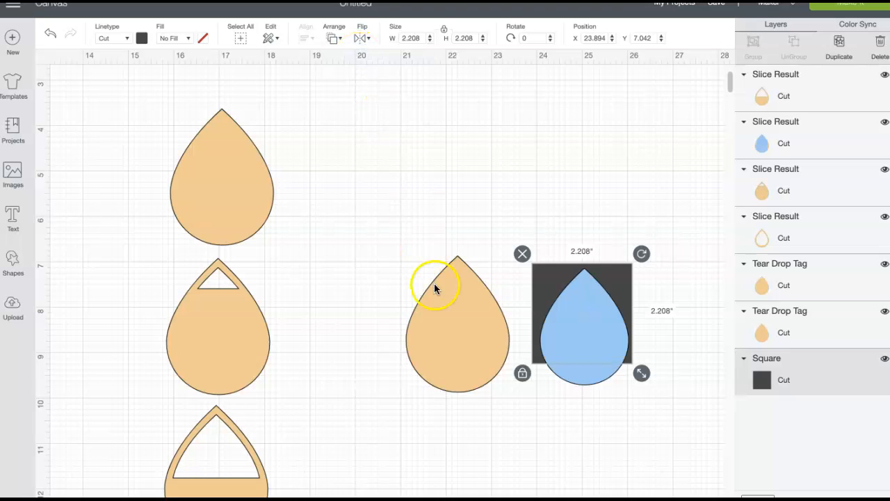
# - Center the blue teardrop over the square horizontally and slice the two shapes
pyautogui.moveTo(441, 314); pyautogui.dragTo(413, 314)
pyautogui.click(576, 352)
pyautogui.moveTo(576, 350); pyautogui.dragTo(576, 351)
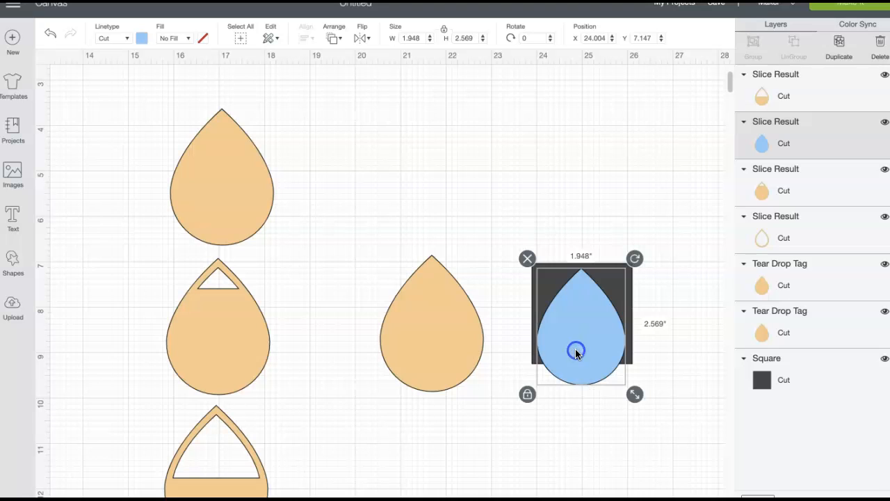
pyautogui.click(562, 183)
pyautogui.moveTo(518, 249); pyautogui.dragTo(656, 387)
pyautogui.press('Escape')
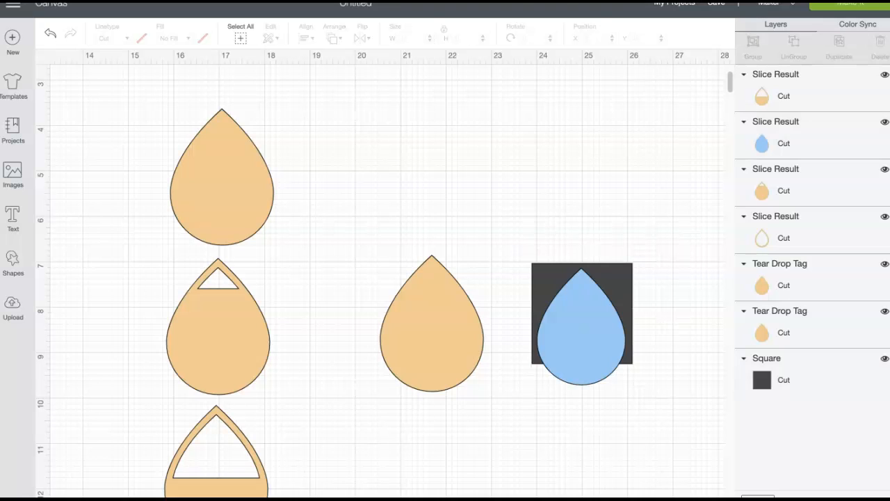
# - Delete the large blue upper piece and the dark square frame around the sliced teardrop
pyautogui.click(563, 267)
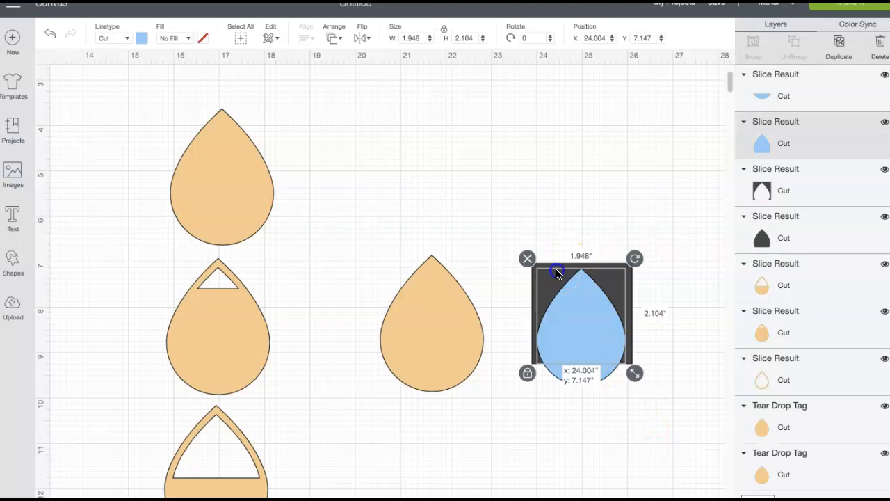
pyautogui.click(527, 258)
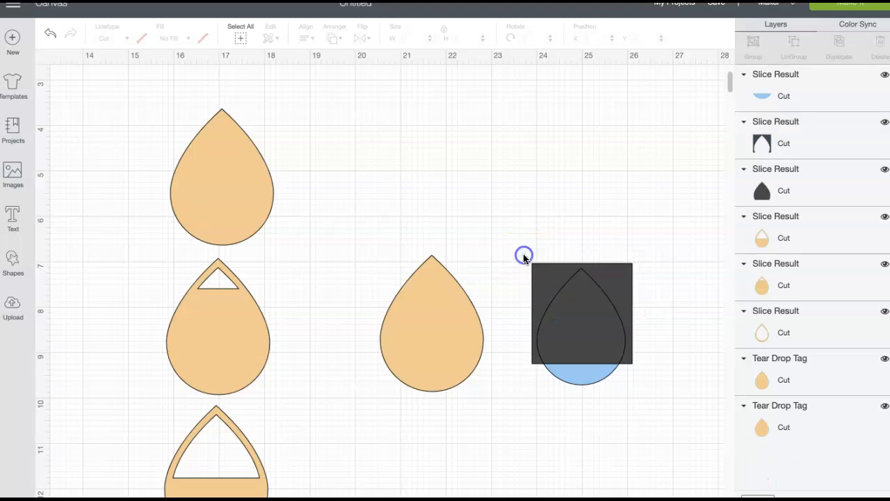
pyautogui.click(555, 286)
pyautogui.click(524, 255)
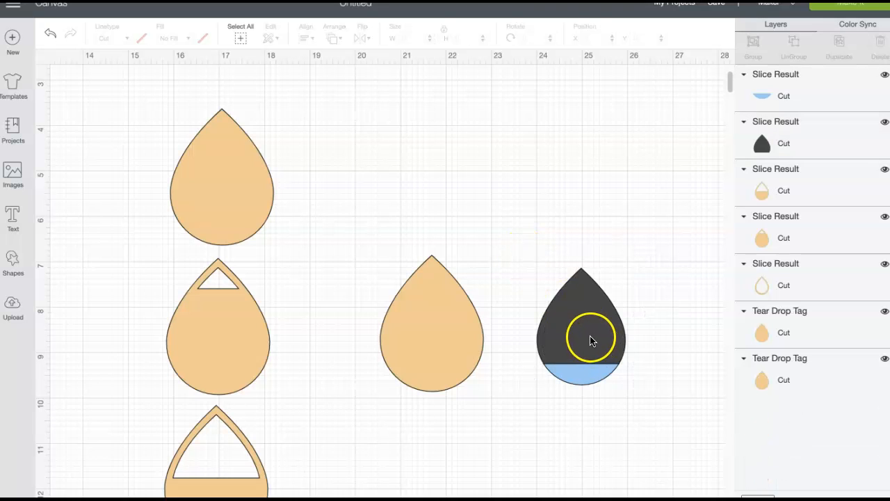
# - Place the dark piece inside the peach teardrop, delete the blue base remnant, and slice the dark piece out
pyautogui.moveTo(590, 339); pyautogui.dragTo(445, 339)
pyautogui.click(577, 372)
pyautogui.click(533, 352)
pyautogui.moveTo(378, 242); pyautogui.dragTo(487, 396)
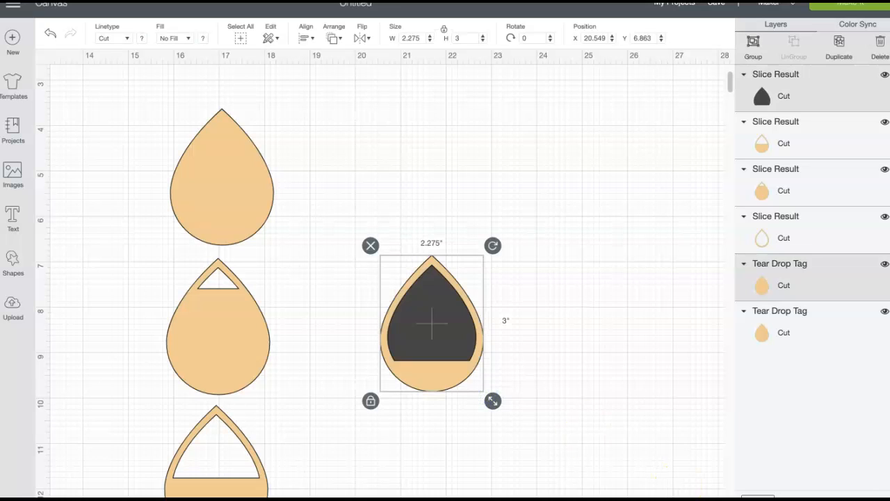
pyautogui.click(758, 496)
# - Move the newly cut teardrop aside and delete the leftover dark and peach cutout pieces
pyautogui.moveTo(443, 328); pyautogui.dragTo(541, 242)
pyautogui.click(378, 255)
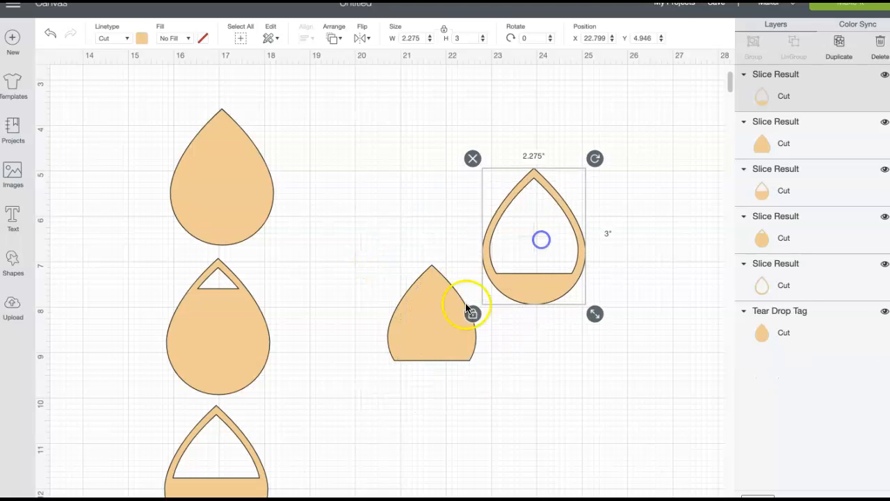
pyautogui.click(429, 316)
pyautogui.click(378, 255)
pyautogui.scroll(-4, 420, 383)
pyautogui.hscroll(-1, 420, 383)
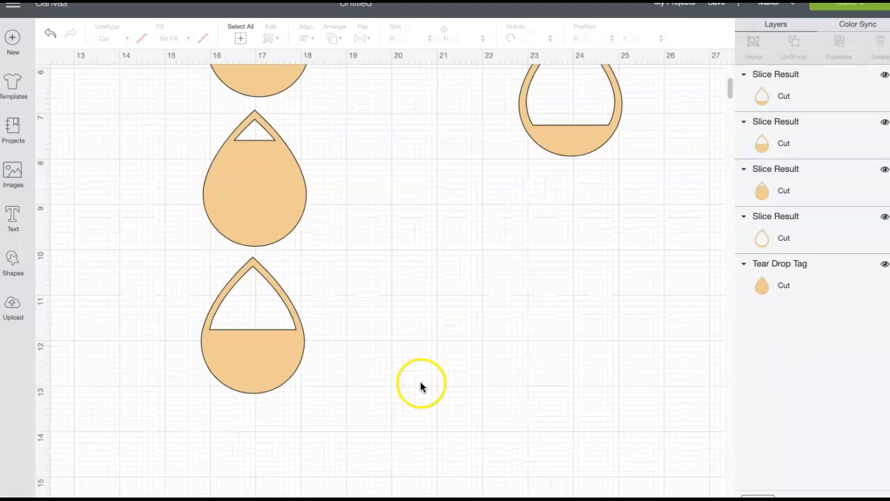
# - Move the teardrop with the largest flat-bottomed cutout into the column, between the half-cut teardrop and the hollow outline
pyautogui.moveTo(564, 165); pyautogui.dragTo(241, 500)
pyautogui.scroll(-4, 409, 397)
pyautogui.hscroll(-1, 408, 397)
pyautogui.moveTo(304, 375); pyautogui.dragTo(309, 374)
# - Look over the column of five teardrops, comparing the cutout sizes from the solid shape down to the hollow outline
pyautogui.scroll(5, 443, 281)
pyautogui.hscroll(-1, 443, 281)
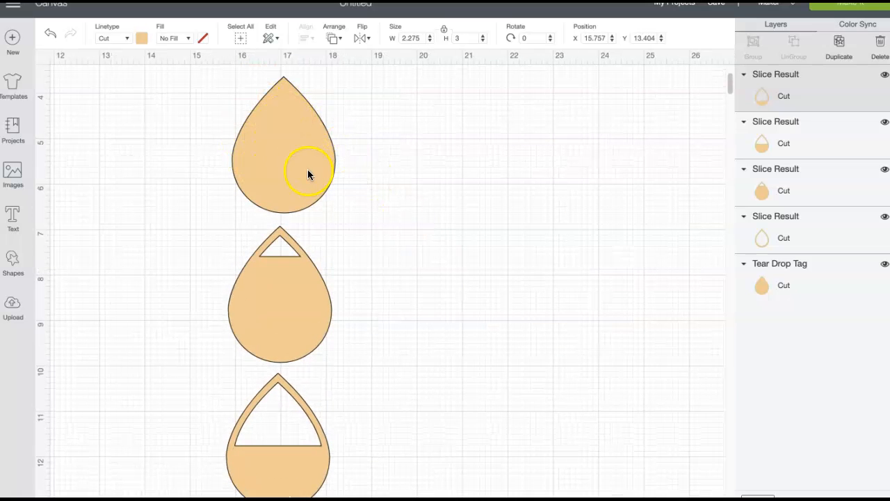
pyautogui.scroll(-5, 282, 254)
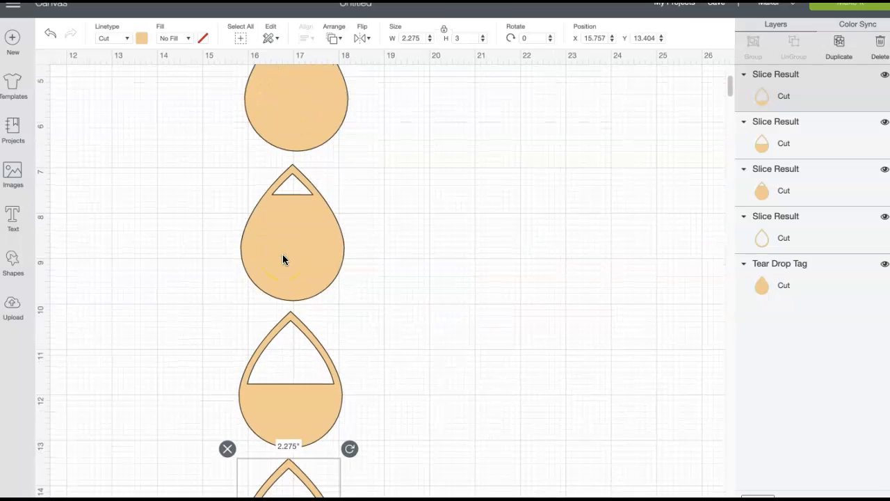
pyautogui.hscroll(-1, 282, 254)
pyautogui.scroll(-3, 294, 302)
pyautogui.hscroll(-1, 294, 303)
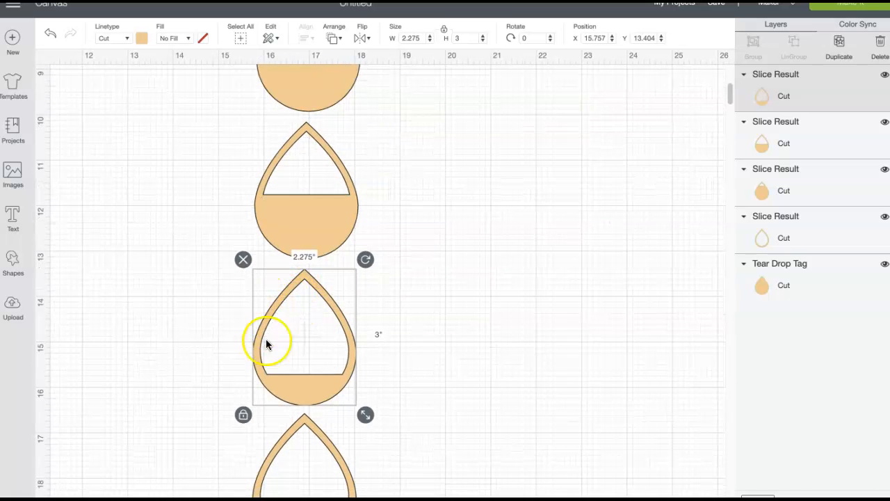
pyautogui.scroll(-3, 342, 365)
pyautogui.hscroll(-1, 342, 365)
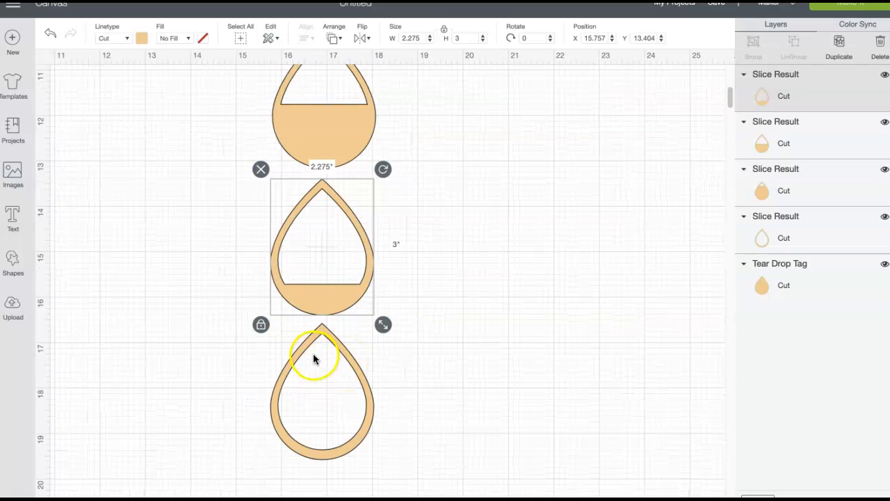
pyautogui.scroll(12, 453, 352)
pyautogui.hscroll(-1, 453, 352)
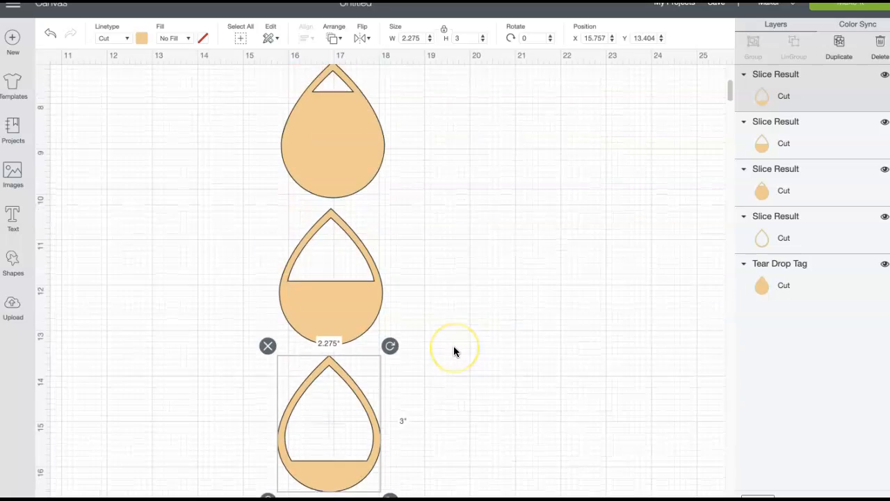
pyautogui.scroll(-6, 398, 212)
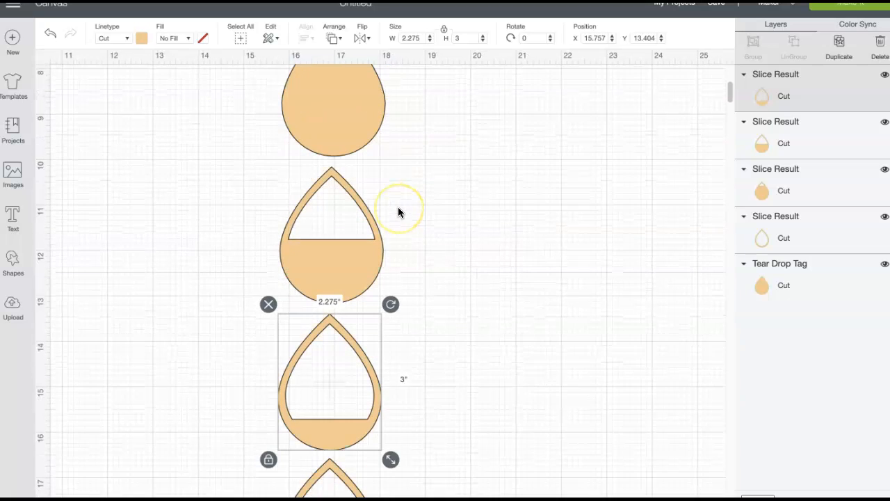
pyautogui.scroll(-3, 397, 209)
pyautogui.hscroll(-1, 398, 208)
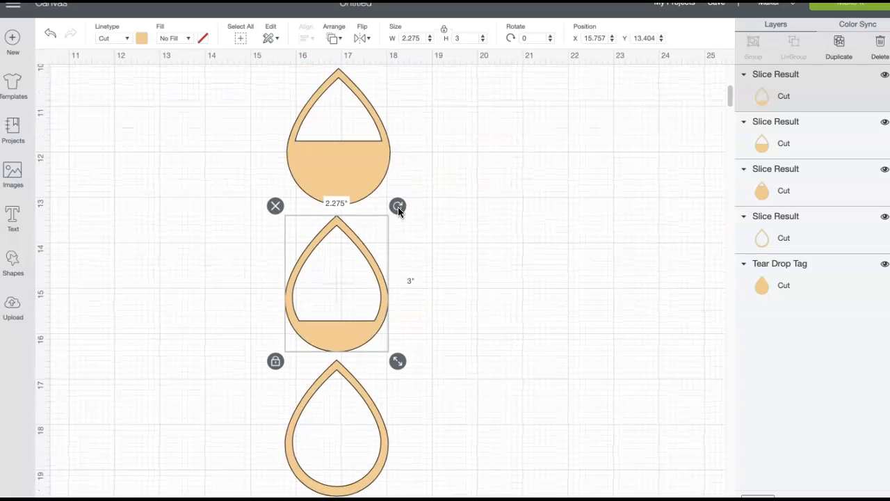
pyautogui.scroll(1, 398, 209)
pyautogui.hscroll(-1, 398, 208)
pyautogui.scroll(10, 398, 212)
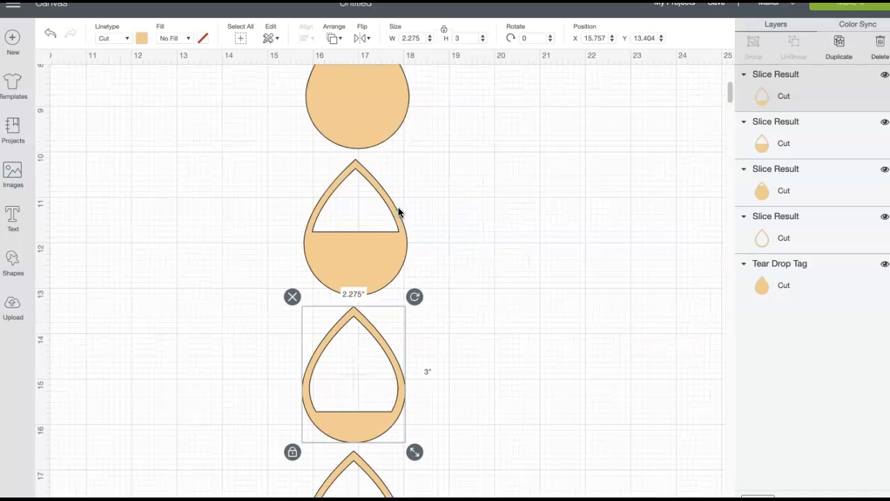
pyautogui.hscroll(-1, 398, 213)
# - Nudge the solid, sliced and hollow teardrops sideways so they line up roughly in one vertical column
pyautogui.moveTo(373, 220); pyautogui.dragTo(366, 222)
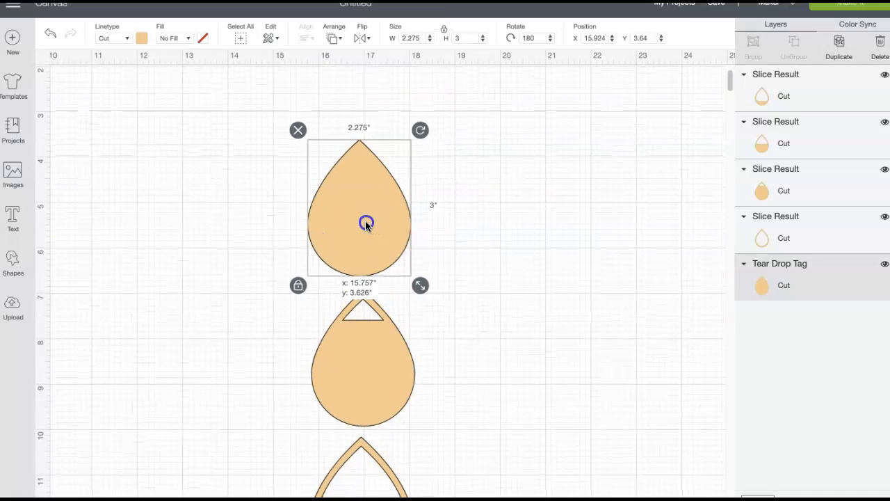
pyautogui.click(373, 350)
pyautogui.scroll(-3, 473, 323)
pyautogui.hscroll(-1, 473, 323)
pyautogui.moveTo(412, 402); pyautogui.dragTo(448, 390)
pyautogui.scroll(-3, 480, 364)
pyautogui.hscroll(-1, 479, 364)
pyautogui.scroll(-3, 480, 364)
pyautogui.scroll(-3, 529, 372)
pyautogui.hscroll(-1, 528, 371)
pyautogui.click(474, 436)
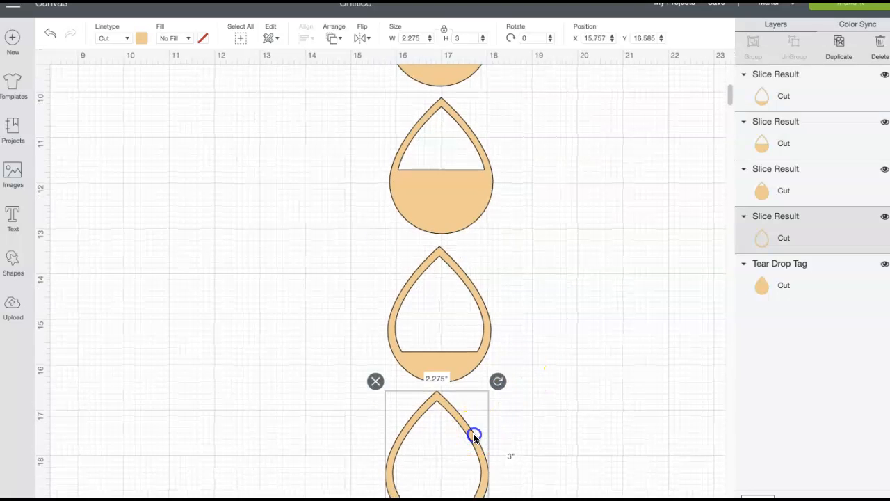
pyautogui.moveTo(474, 436); pyautogui.dragTo(481, 439)
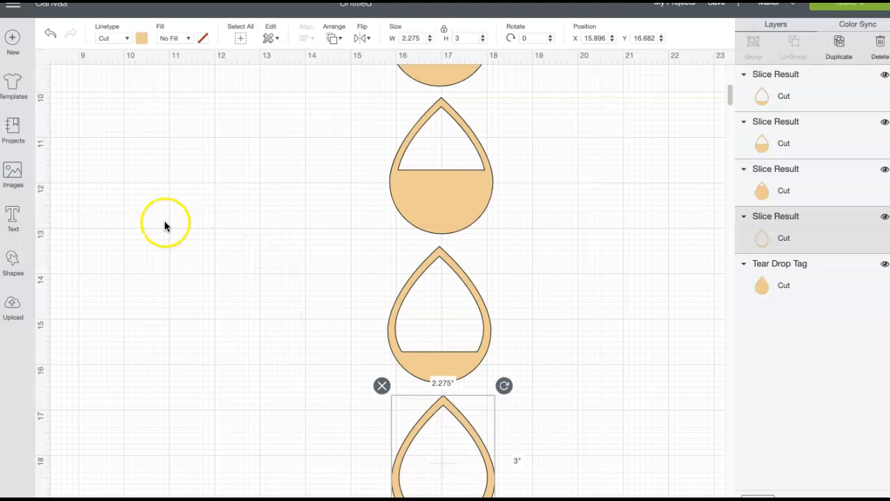
# - Insert a square and move it into the empty area beside the teardrop column
pyautogui.click(13, 257)
pyautogui.click(63, 177)
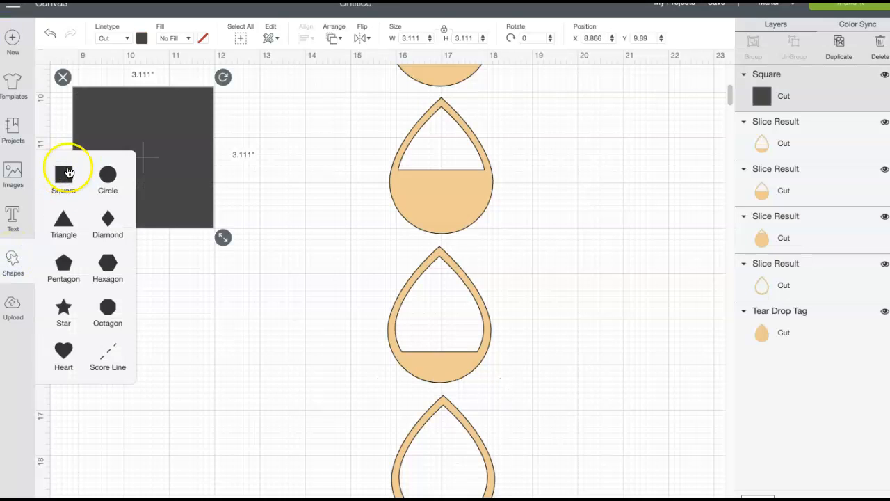
pyautogui.moveTo(173, 137); pyautogui.dragTo(220, 194)
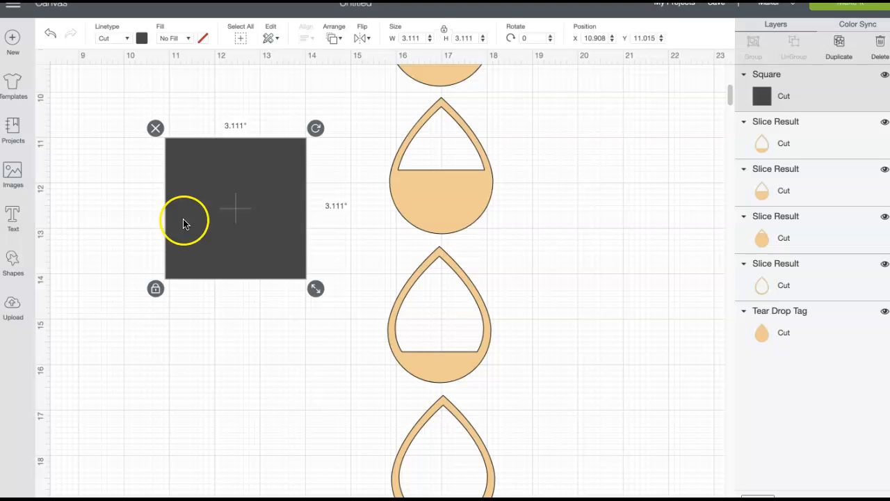
# - Unlock the square's proportions, resize it to 2.5 in wide by 5 in high, and relock the proportions
pyautogui.click(156, 289)
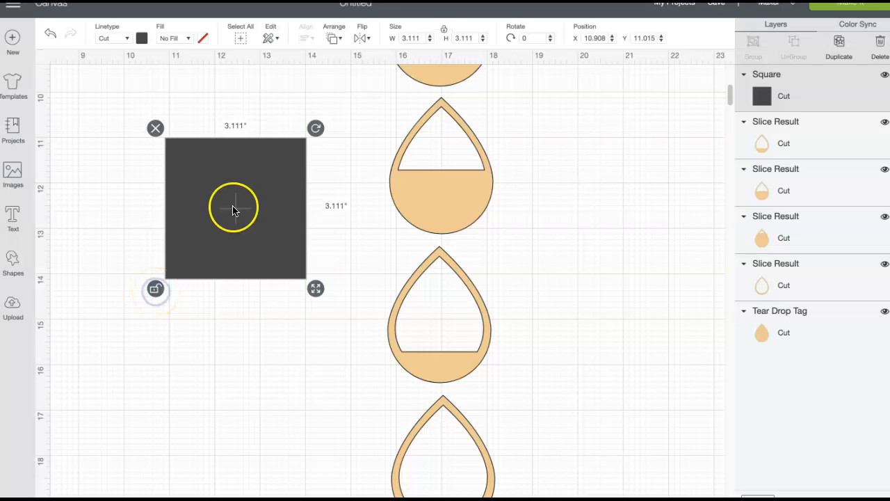
pyautogui.click(422, 39)
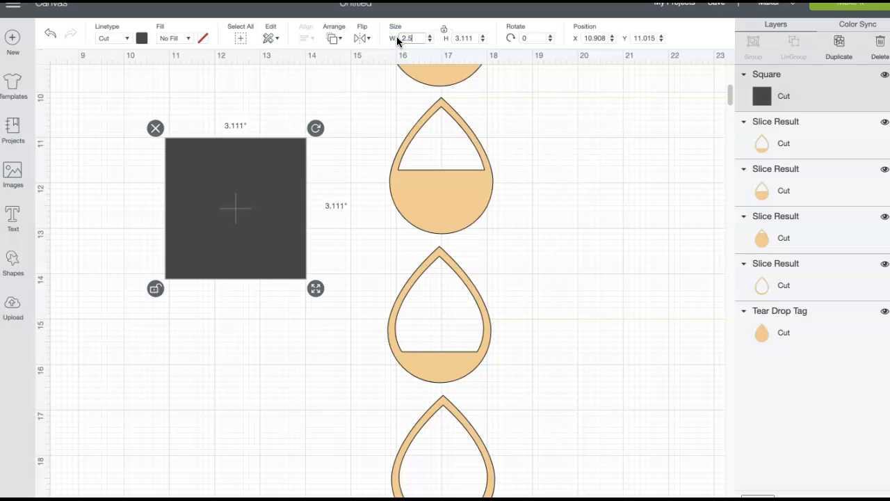
pyautogui.press('Return')
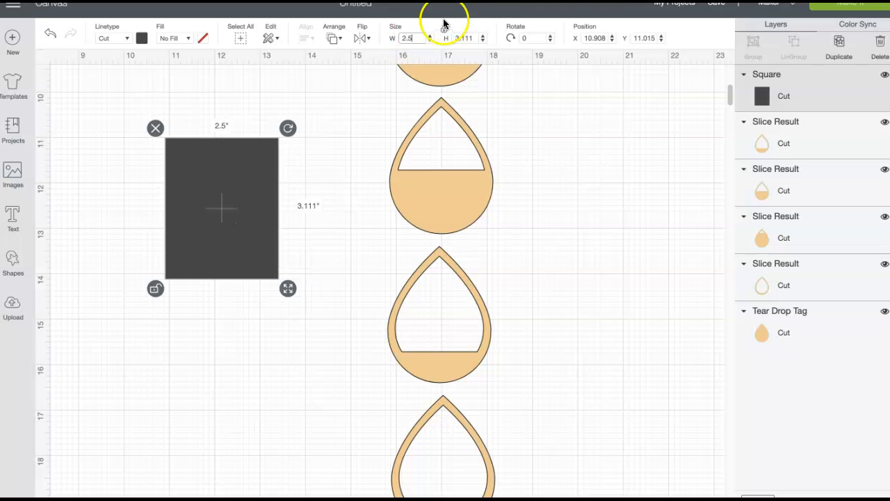
pyautogui.click(476, 39)
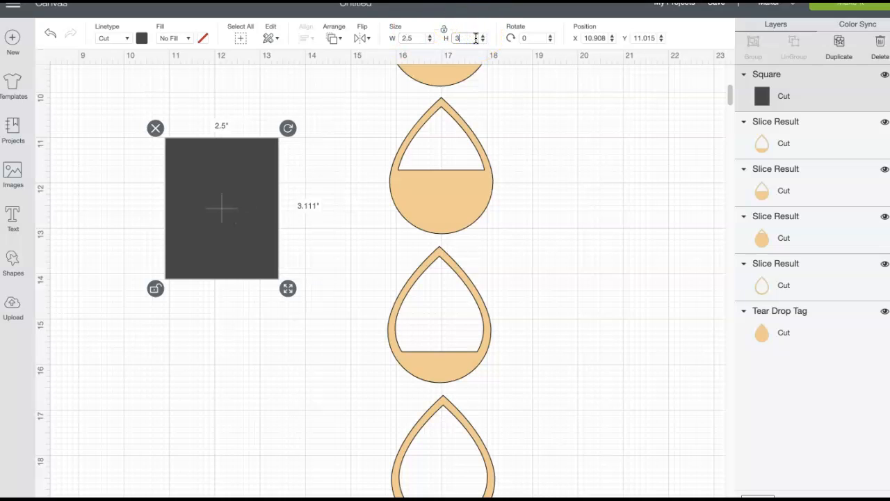
pyautogui.press('Return')
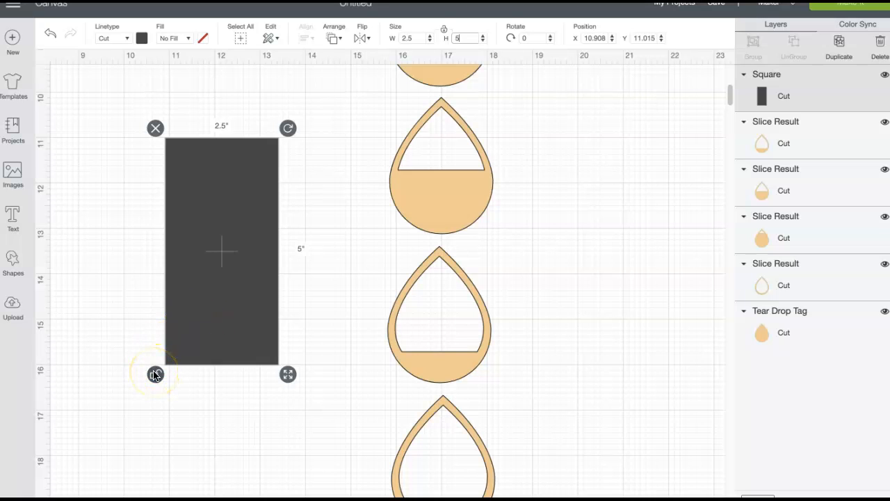
pyautogui.moveTo(228, 275); pyautogui.dragTo(253, 268)
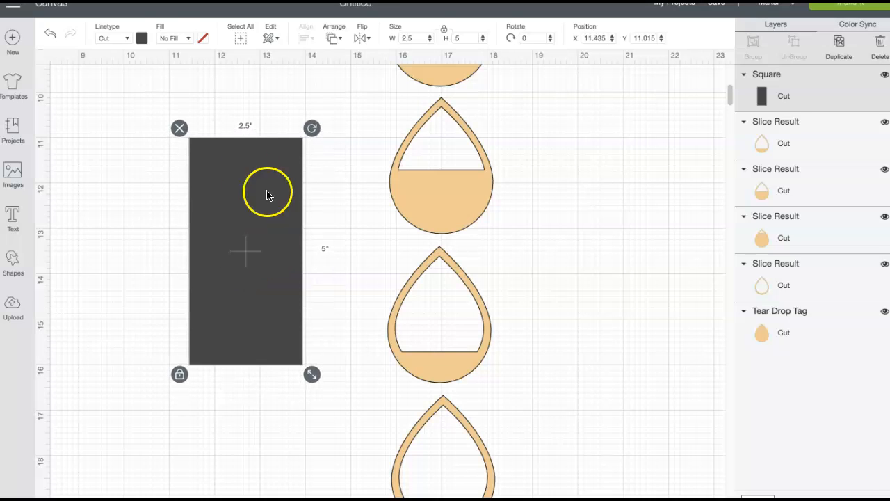
# - Recolor the rectangle blue and move it slightly down beside the teardrops
pyautogui.click(142, 38)
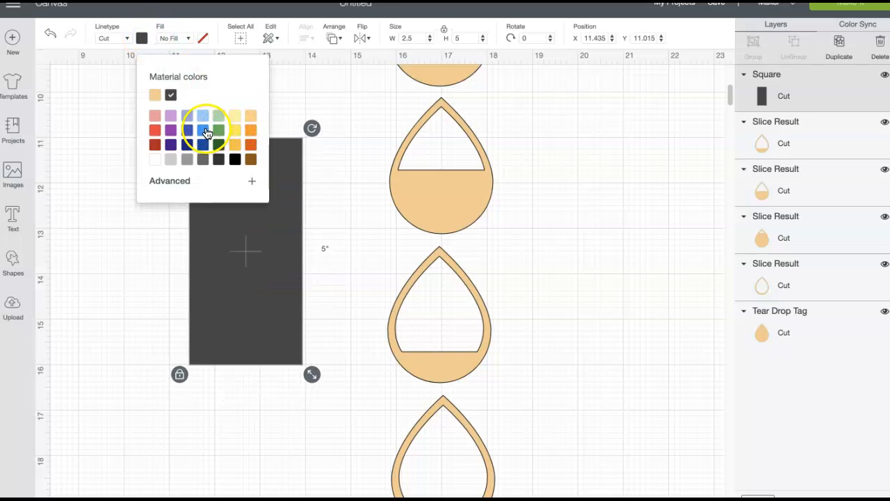
pyautogui.click(203, 130)
pyautogui.click(281, 258)
pyautogui.moveTo(281, 259); pyautogui.dragTo(262, 282)
# - Compare the size of the blue rectangle with the full column of teardrops
pyautogui.scroll(1, 538, 239)
pyautogui.scroll(5, 537, 238)
pyautogui.scroll(-8, 537, 239)
pyautogui.scroll(10, 538, 237)
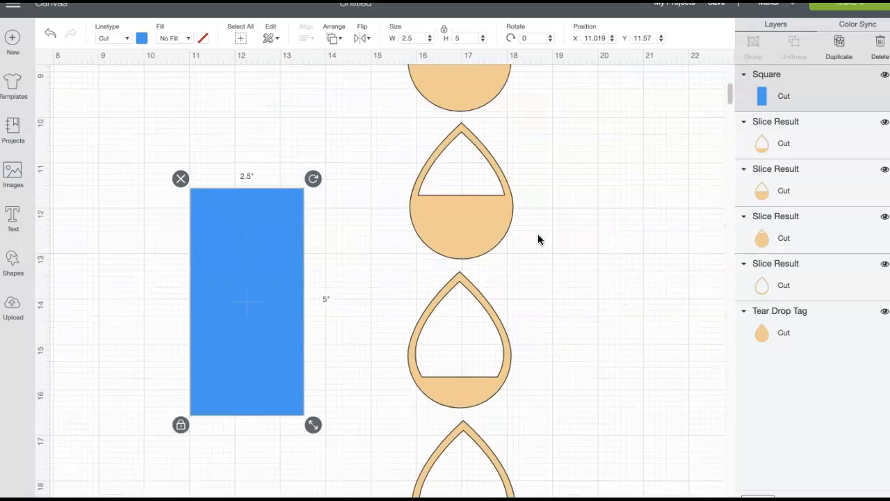
pyautogui.scroll(-10, 537, 239)
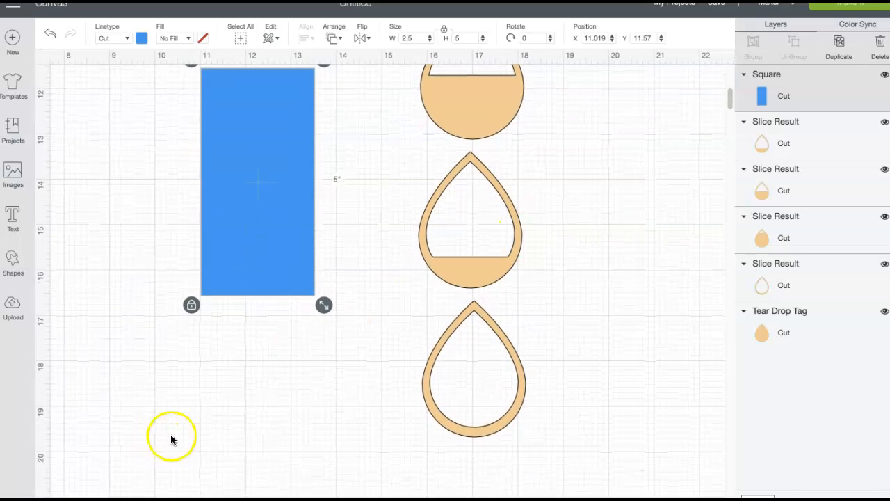
pyautogui.scroll(2, 258, 427)
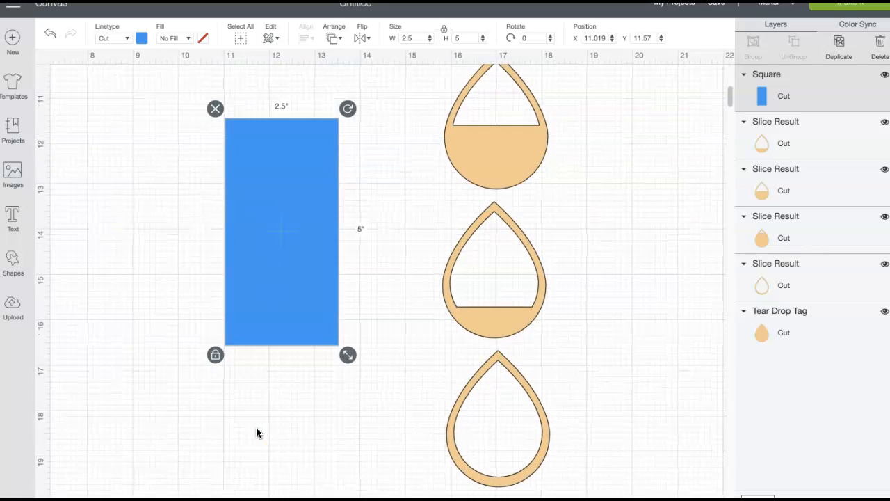
pyautogui.scroll(8, 466, 284)
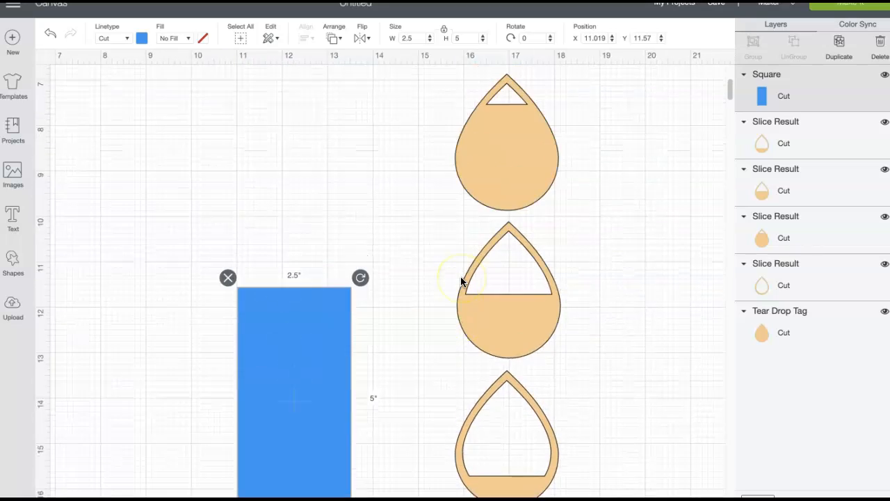
pyautogui.scroll(-8, 461, 282)
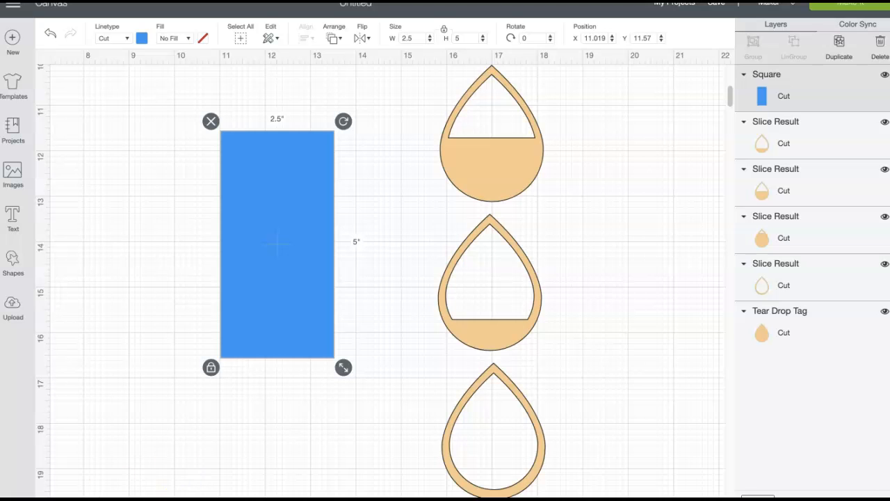
# - Select all five teardrops in the column and center them horizontally on one another
pyautogui.press('super+minus')
pyautogui.press('super+minus')
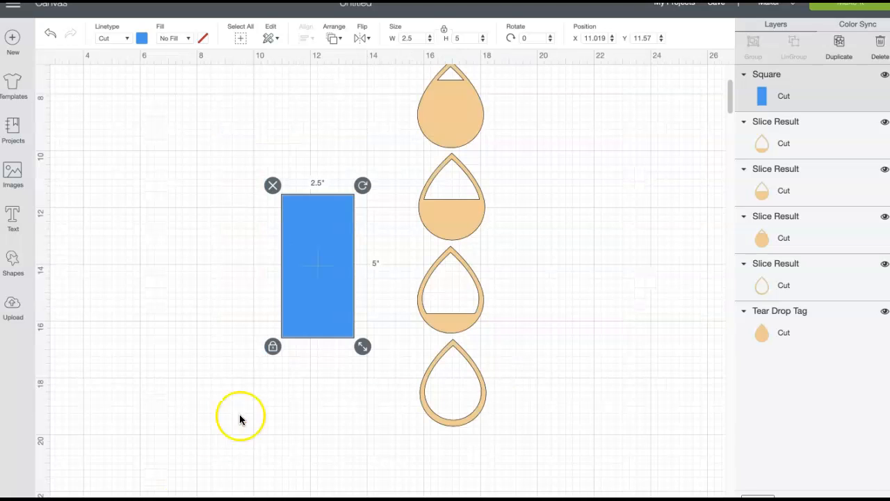
pyautogui.scroll(5, 248, 413)
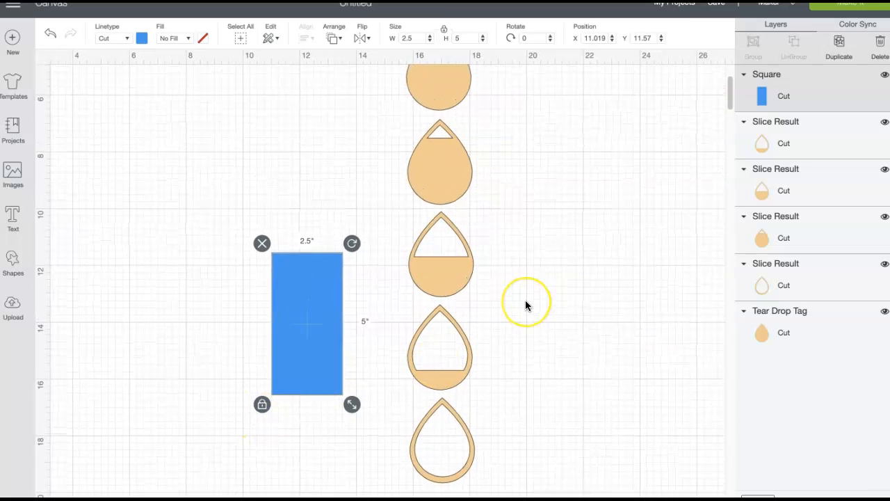
pyautogui.scroll(1, 526, 306)
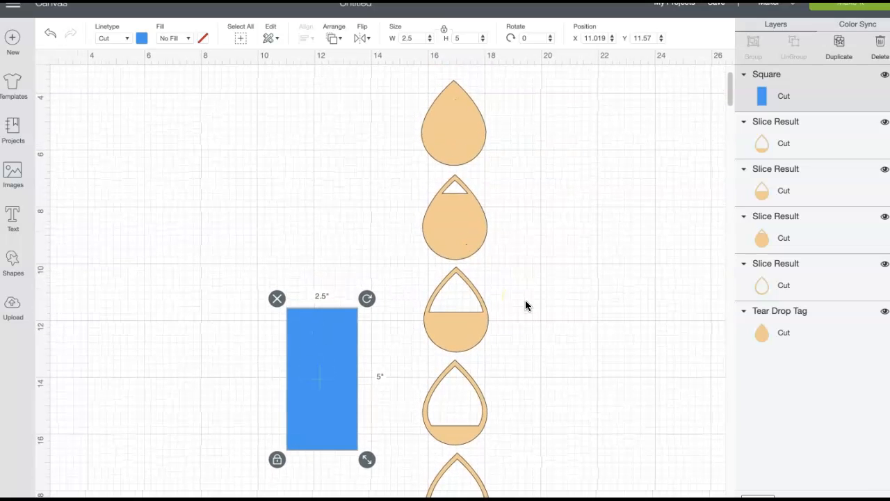
pyautogui.moveTo(409, 83); pyautogui.dragTo(498, 492)
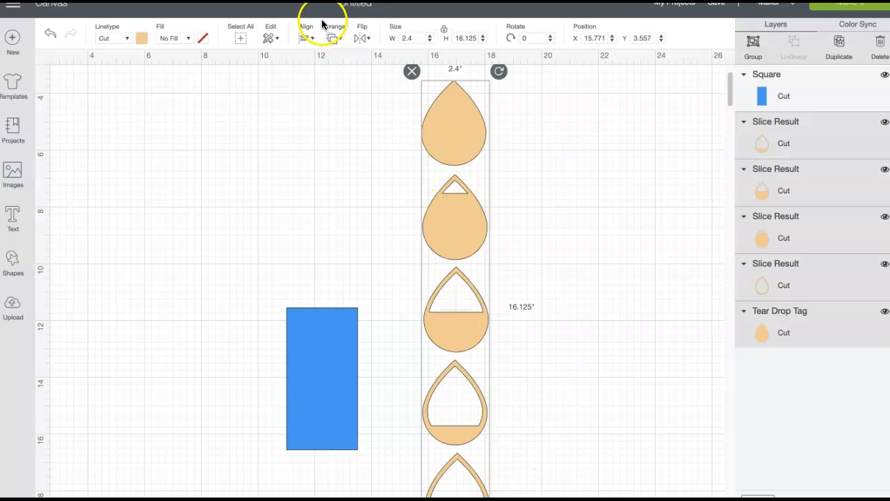
pyautogui.click(311, 40)
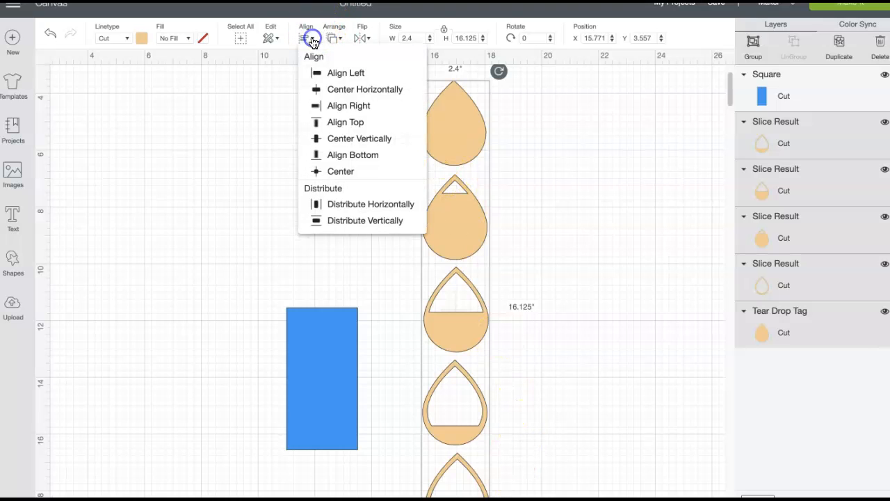
pyautogui.click(359, 91)
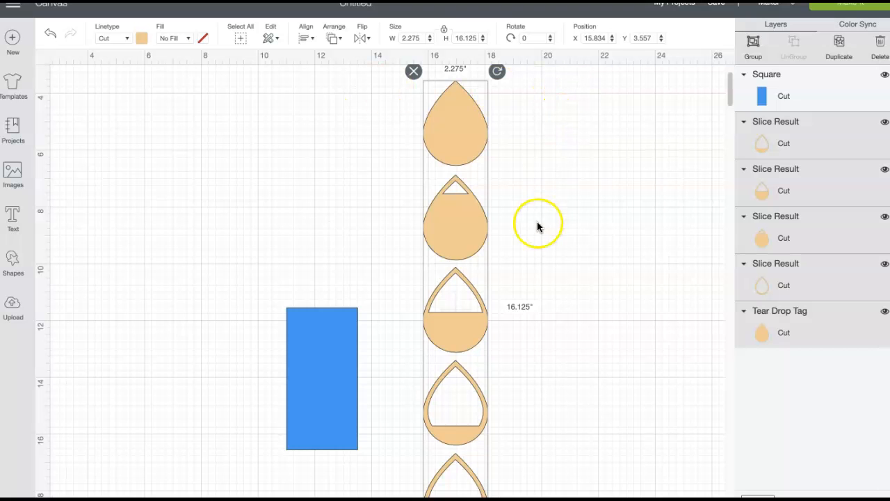
# - Scale the teardrop column down to about 1.02 by 7.22 in, and move the blue rectangle up beside it
pyautogui.scroll(-1, 528, 358)
pyautogui.scroll(-1, 528, 358)
pyautogui.moveTo(498, 491); pyautogui.dragTo(479, 306)
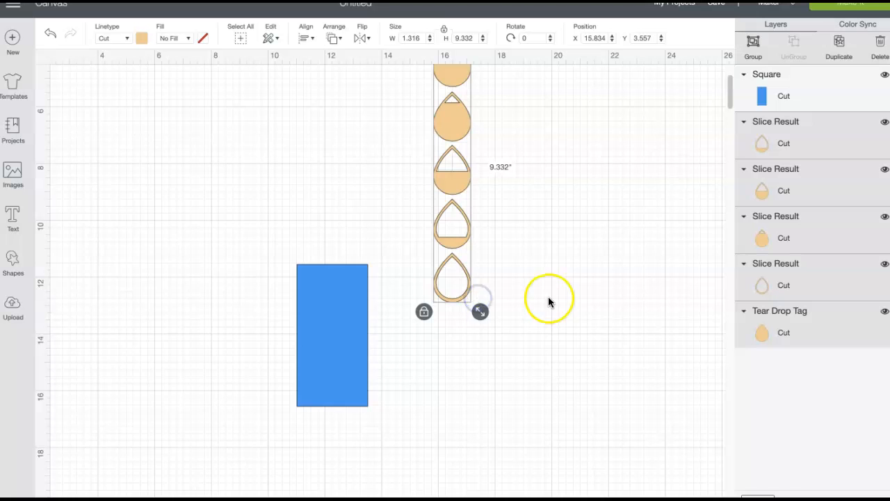
pyautogui.scroll(3, 549, 300)
pyautogui.moveTo(477, 375); pyautogui.dragTo(469, 313)
pyautogui.moveTo(447, 185); pyautogui.dragTo(488, 285)
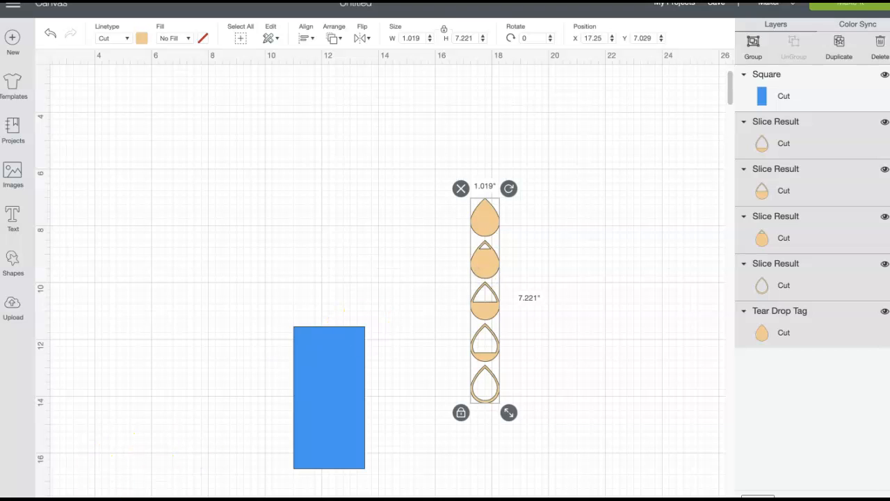
pyautogui.scroll(5, 348, 313)
pyautogui.moveTo(308, 441); pyautogui.dragTo(317, 196)
# - Nudge the second teardrop to adjust its spacing, and center all five teardrops horizontally
pyautogui.moveTo(593, 239)
pyautogui.mouseDown()
pyautogui.moveTo(387, 240)
pyautogui.moveTo(591, 240)
pyautogui.mouseUp()
pyautogui.moveTo(530, 80); pyautogui.dragTo(617, 451)
pyautogui.click(305, 38)
pyautogui.click(337, 90)
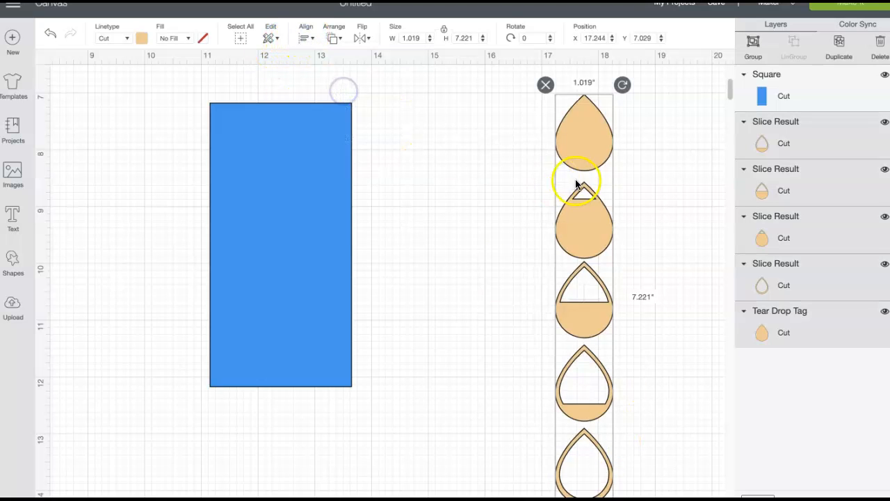
# - Group the five teardrops and place the group over the middle of the blue rectangle
pyautogui.click(754, 42)
pyautogui.moveTo(587, 338); pyautogui.dragTo(300, 345)
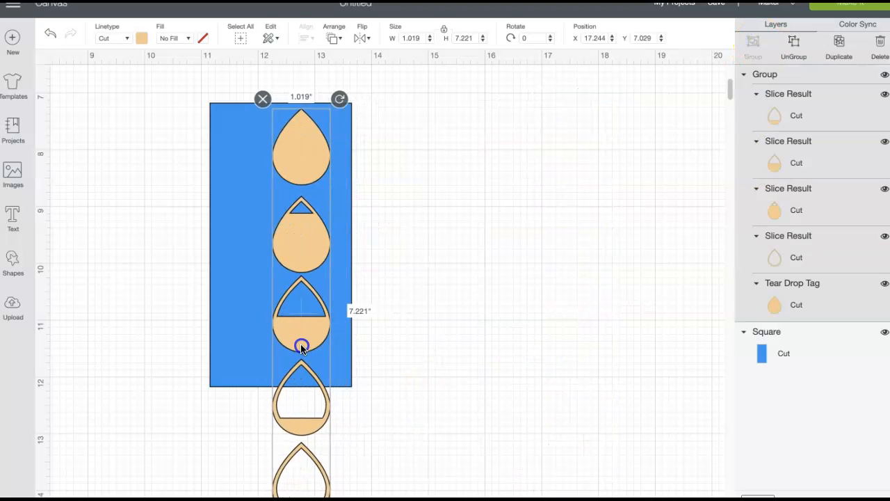
# - Scale the teardrop group to about 0.63 by 4.48 in and position it centrally near the upper edge of the blue rectangle
pyautogui.moveTo(338, 497); pyautogui.dragTo(281, 353)
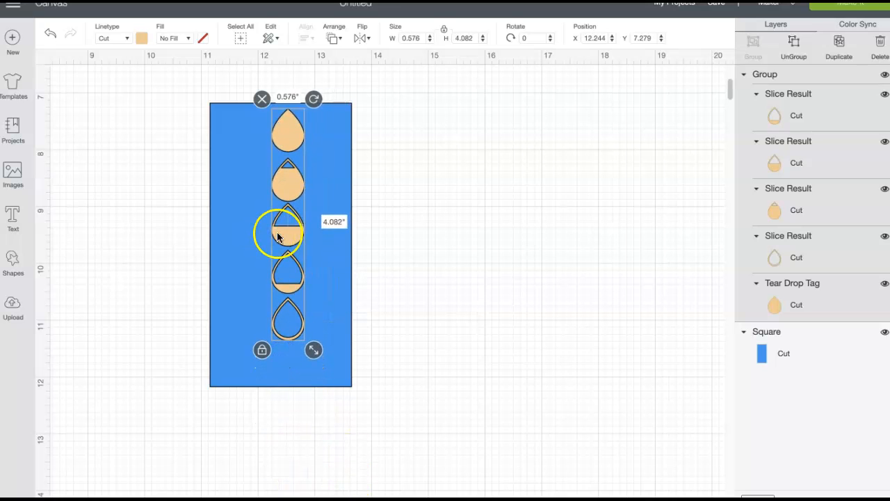
pyautogui.moveTo(290, 185); pyautogui.dragTo(288, 184)
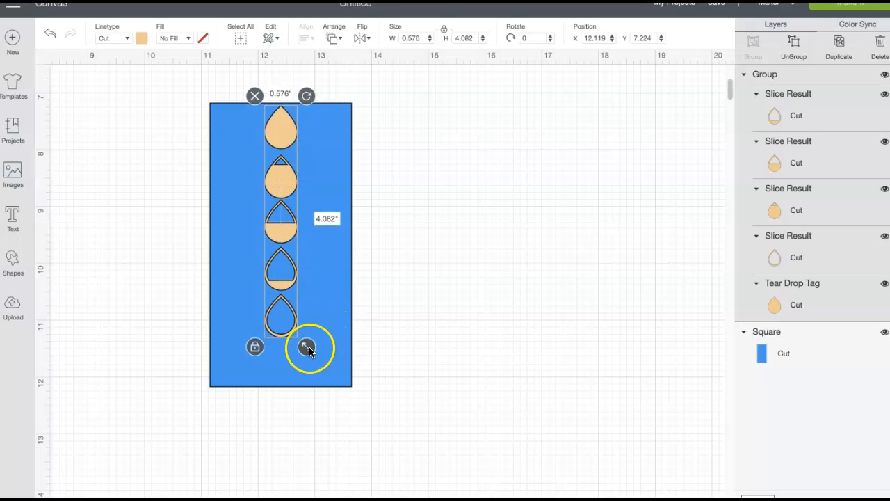
pyautogui.moveTo(308, 349); pyautogui.dragTo(312, 350)
pyautogui.click(280, 292)
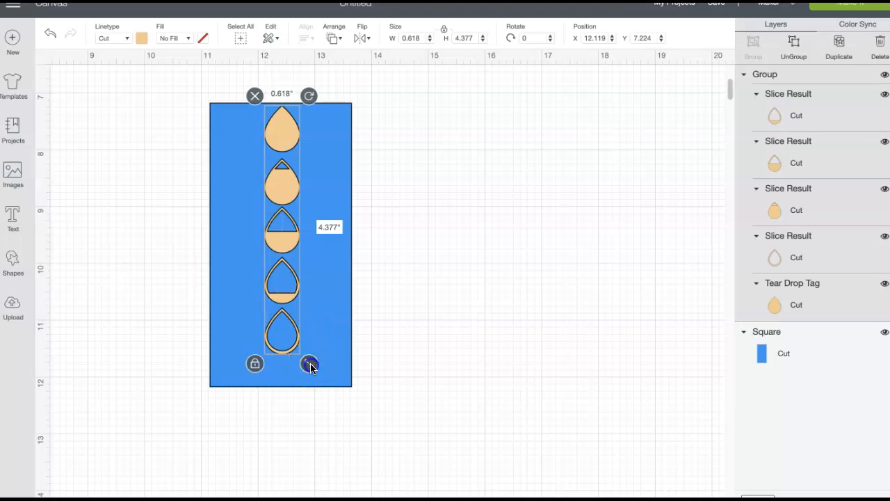
pyautogui.moveTo(310, 363); pyautogui.dragTo(311, 369)
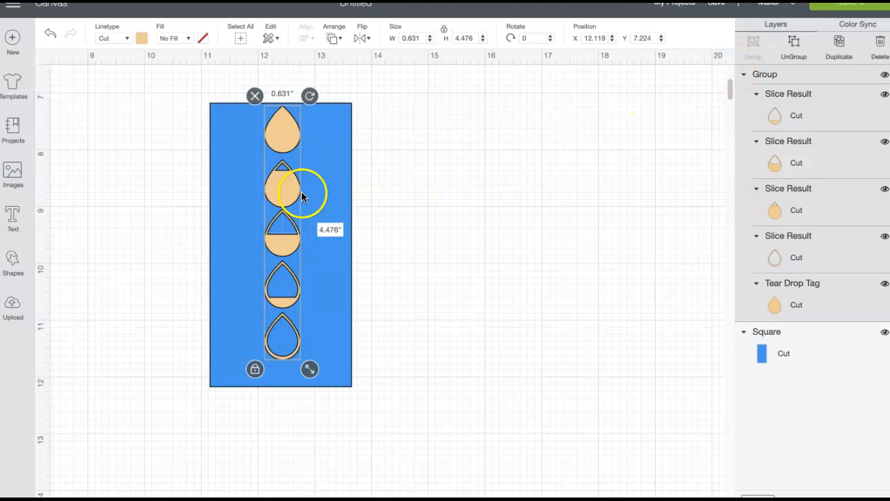
pyautogui.moveTo(284, 195); pyautogui.dragTo(280, 194)
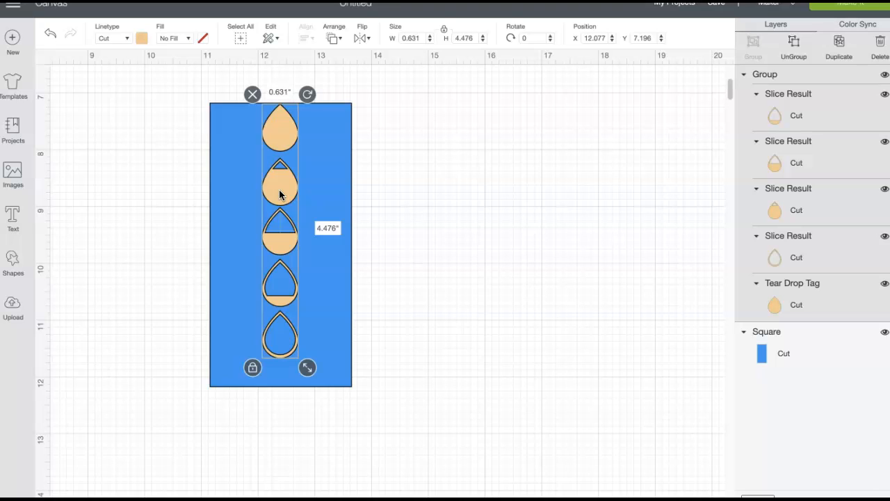
# - Add the text "8AM", move it onto the empty canvas beside the blue rectangle, and scale it to about 2.6 by 0.87 in
pyautogui.click(13, 216)
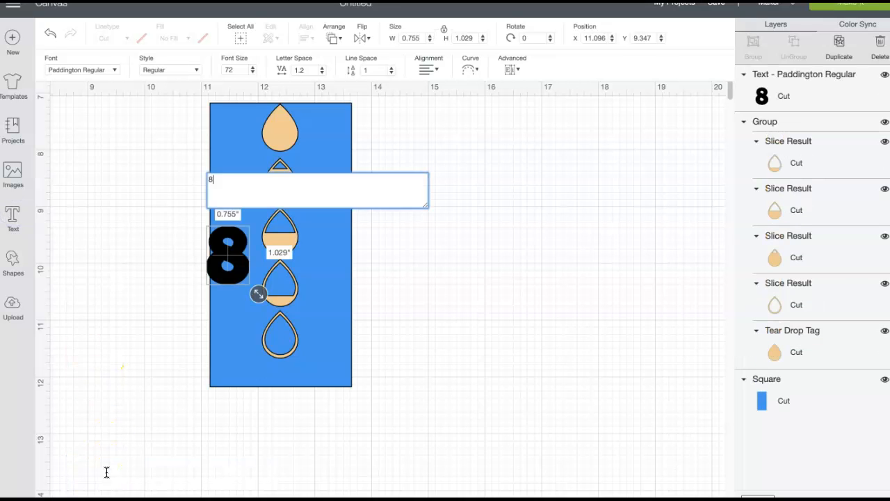
pyautogui.write('8a')
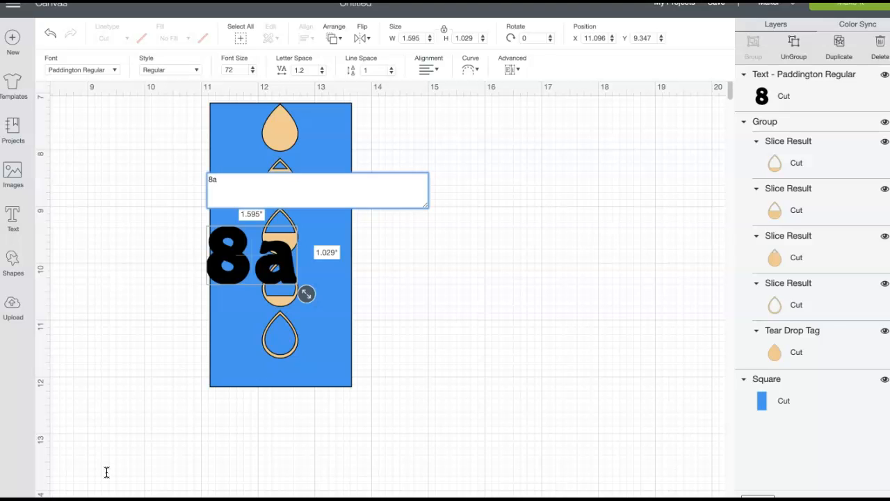
pyautogui.press('BackSpace')
pyautogui.write('AM')
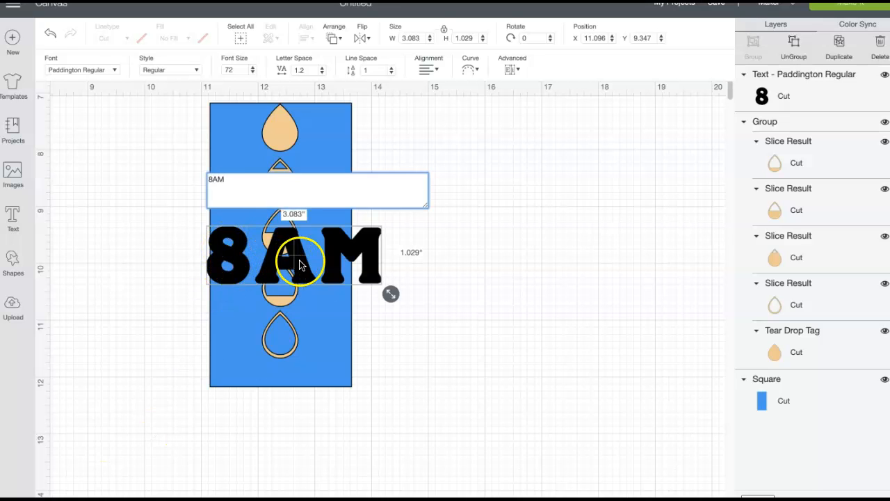
pyautogui.moveTo(300, 265); pyautogui.dragTo(543, 235)
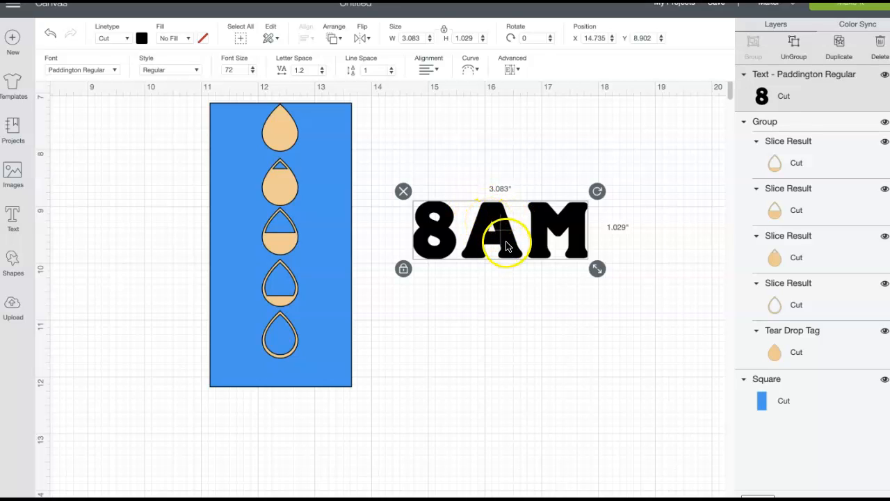
pyautogui.moveTo(600, 272); pyautogui.dragTo(571, 260)
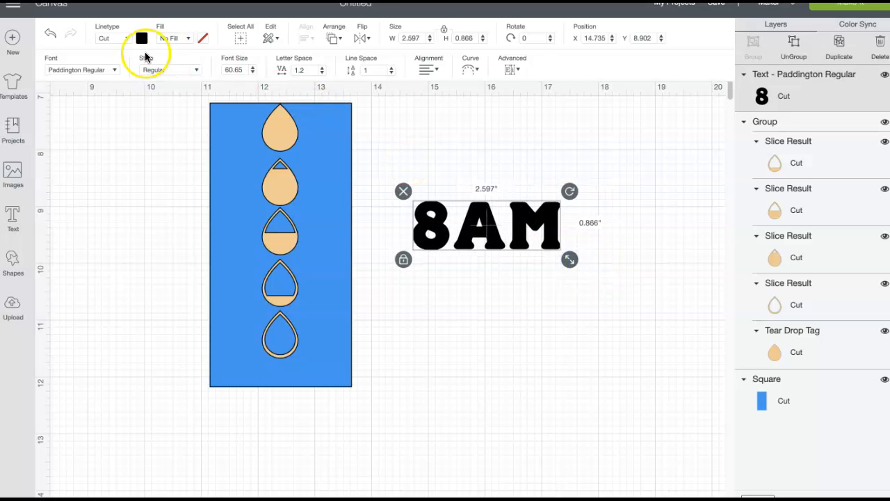
# - Browse the single-layer fonts for the 8AM text, and search the font list for PADDINGTON
pyautogui.click(115, 71)
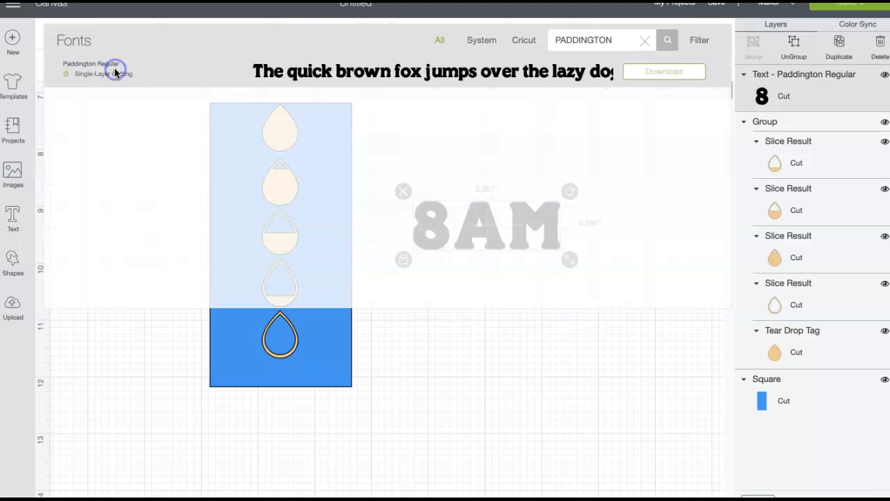
pyautogui.click(645, 43)
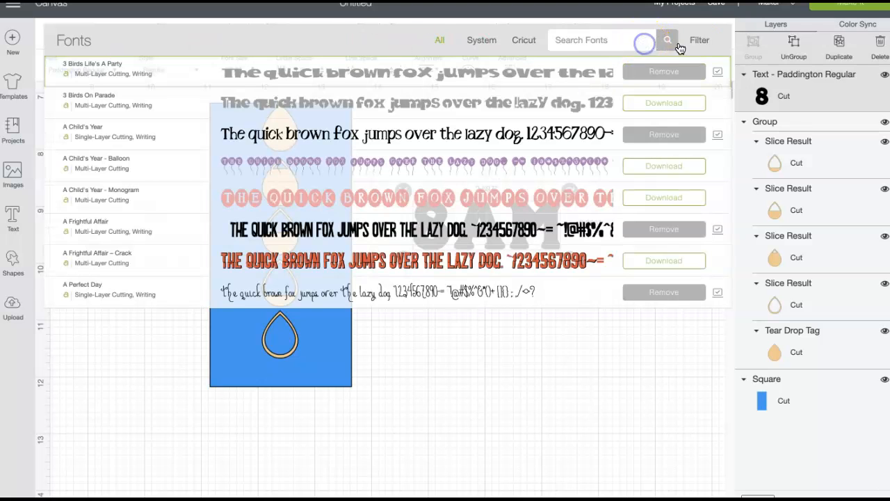
pyautogui.click(700, 39)
pyautogui.click(681, 118)
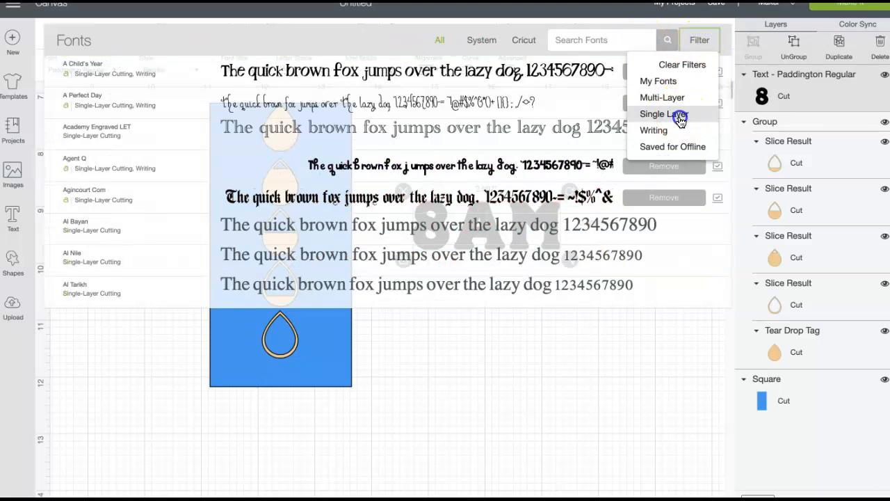
pyautogui.scroll(-5, 391, 173)
pyautogui.scroll(-5, 391, 173)
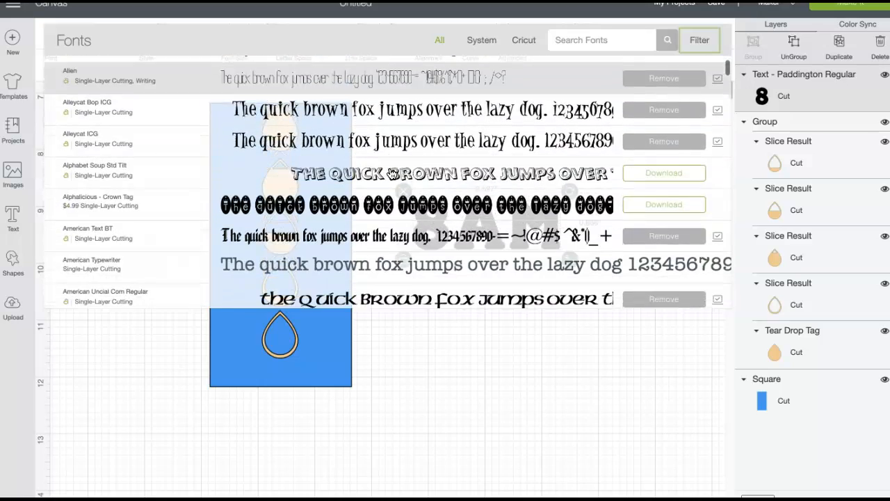
pyautogui.scroll(5, 388, 173)
pyautogui.click(616, 32)
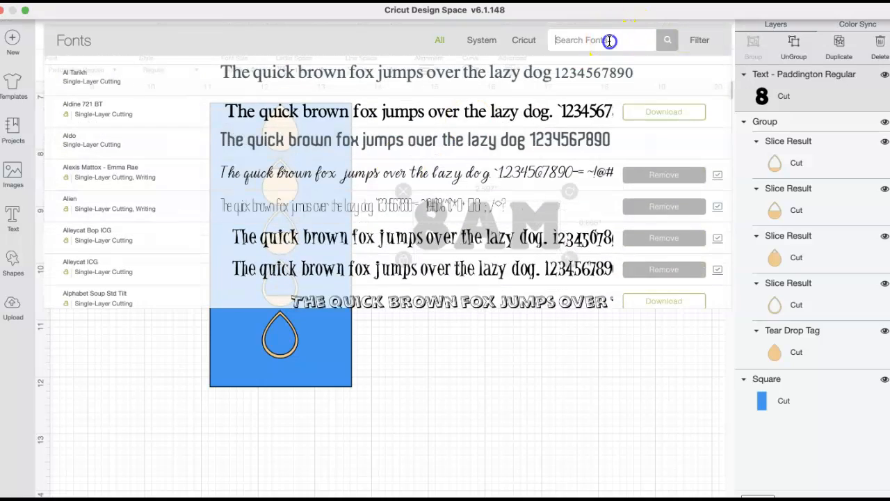
pyautogui.write('PADDINGT')
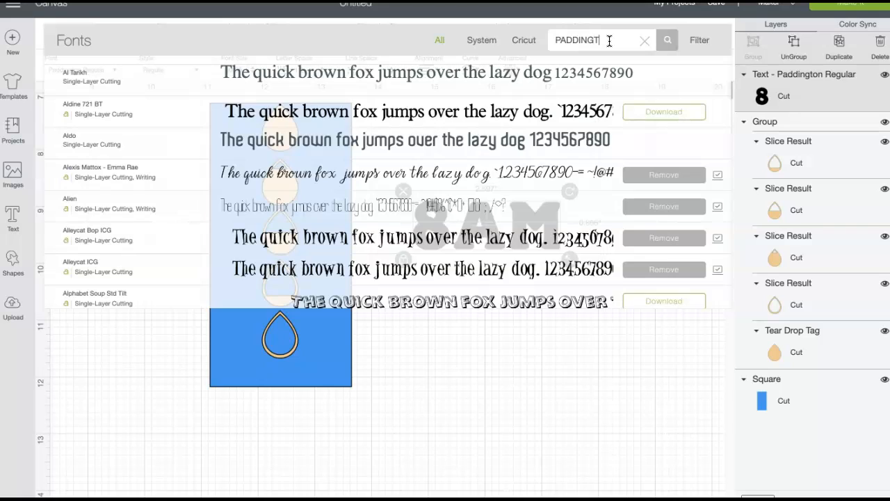
pyautogui.write('ON')
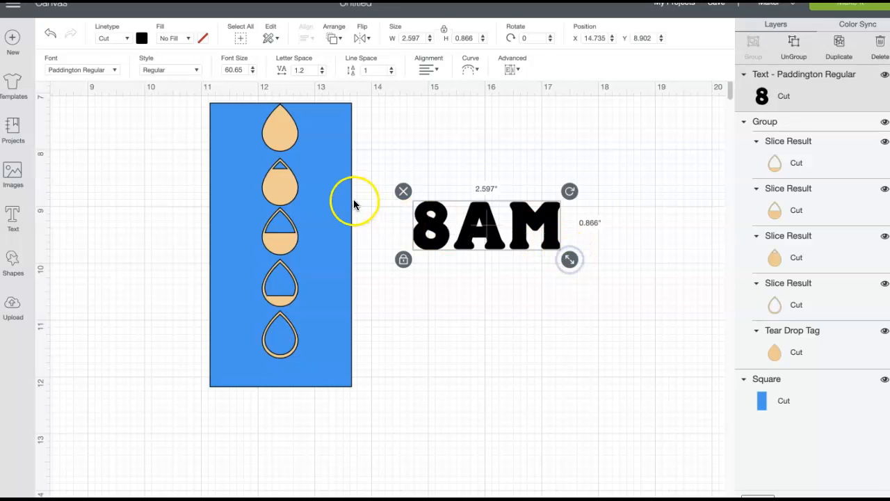
# - Shrink the 8AM text to about 0.90 by 0.30 in beside the top teardrop, and scale the teardrop group to about 0.60 by 4.28 in
pyautogui.moveTo(571, 258); pyautogui.dragTo(258, 149)
pyautogui.click(456, 216)
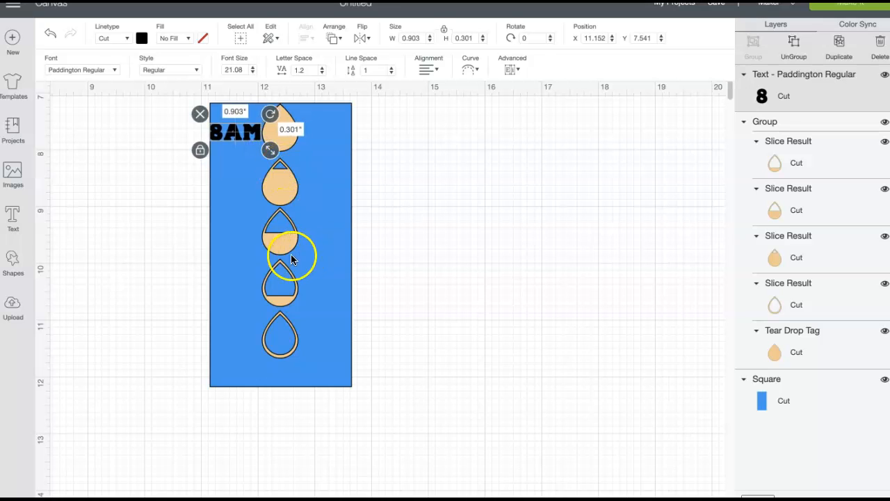
pyautogui.click(291, 259)
pyautogui.moveTo(309, 370); pyautogui.dragTo(305, 356)
pyautogui.moveTo(285, 285); pyautogui.dragTo(287, 287)
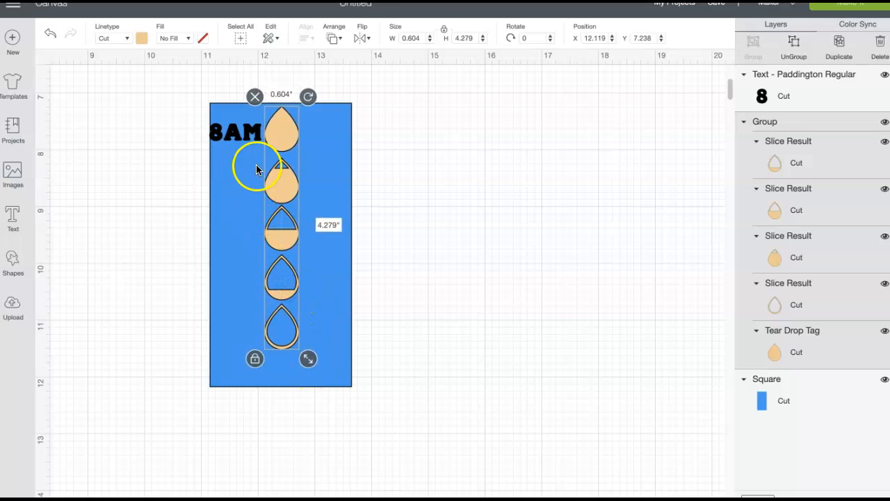
# - Unlock the 8AM text's proportions, stretch it to about 0.45 in tall, and fit it between the rectangle's edge and the top teardrop
pyautogui.click(254, 135)
pyautogui.moveTo(255, 136); pyautogui.dragTo(258, 137)
pyautogui.click(201, 151)
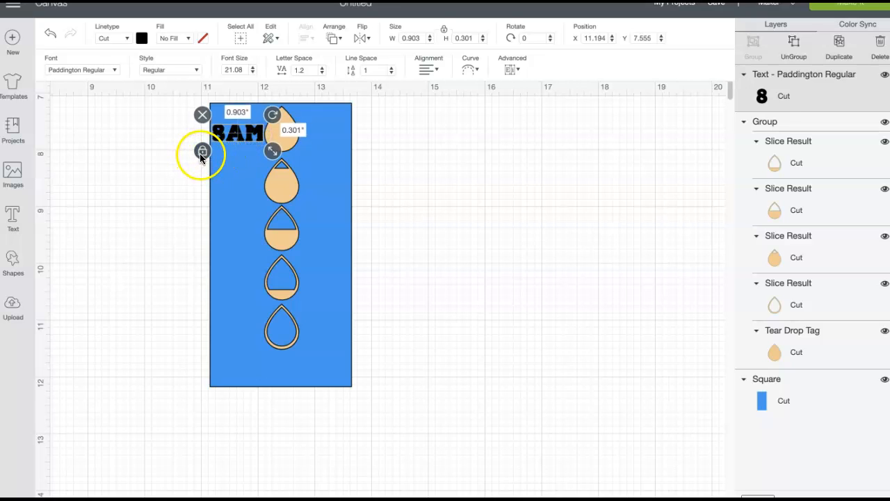
pyautogui.click(273, 151)
pyautogui.moveTo(274, 155); pyautogui.dragTo(238, 137)
pyautogui.click(202, 160)
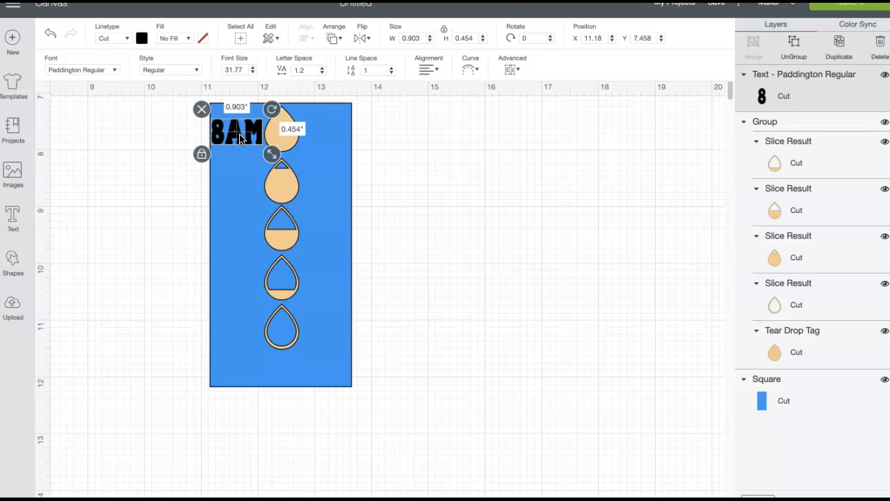
pyautogui.click(132, 208)
# - Add the text "9AM" and move it onto the empty canvas beside the blue rectangle
pyautogui.click(13, 219)
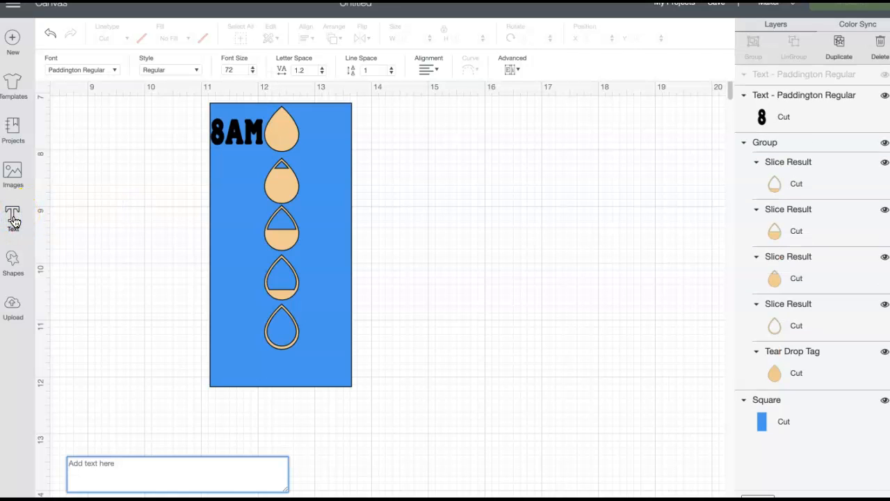
pyautogui.write('9AM')
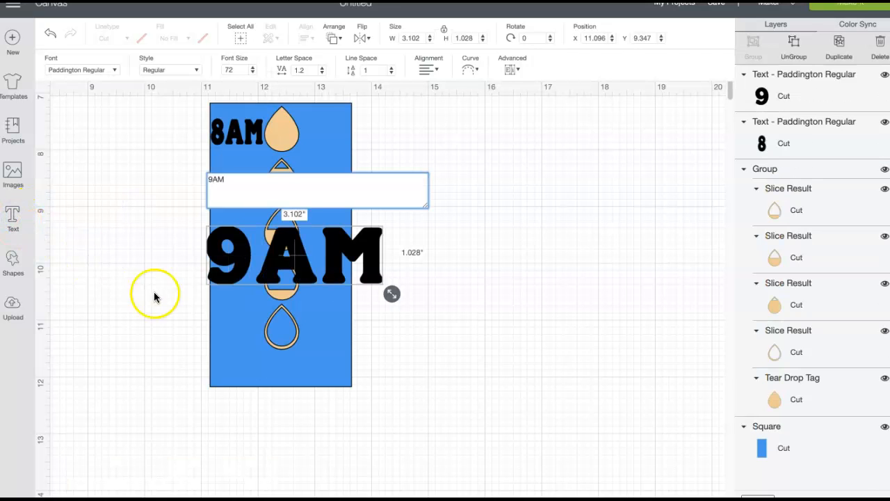
pyautogui.moveTo(312, 258); pyautogui.dragTo(482, 195)
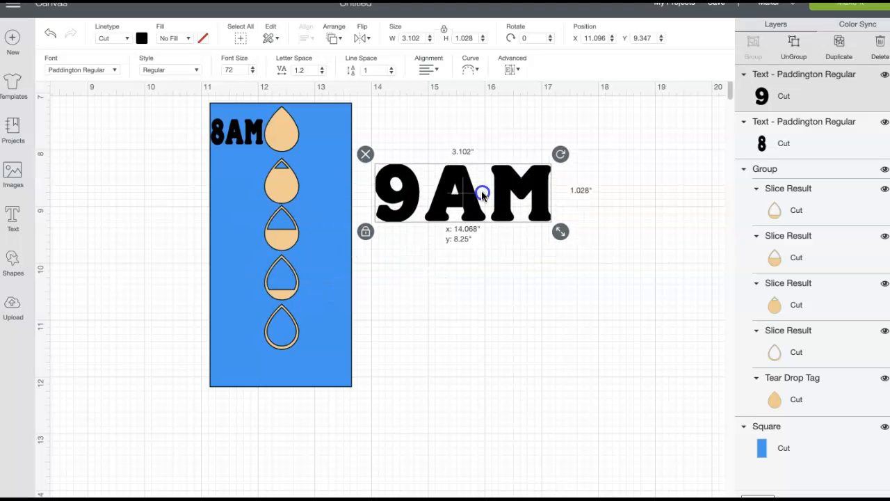
# - Resize the 9AM text to 0.903 by 0.454 in with its proportions unlocked, and place it beside the second teardrop under 8AM
pyautogui.click(366, 234)
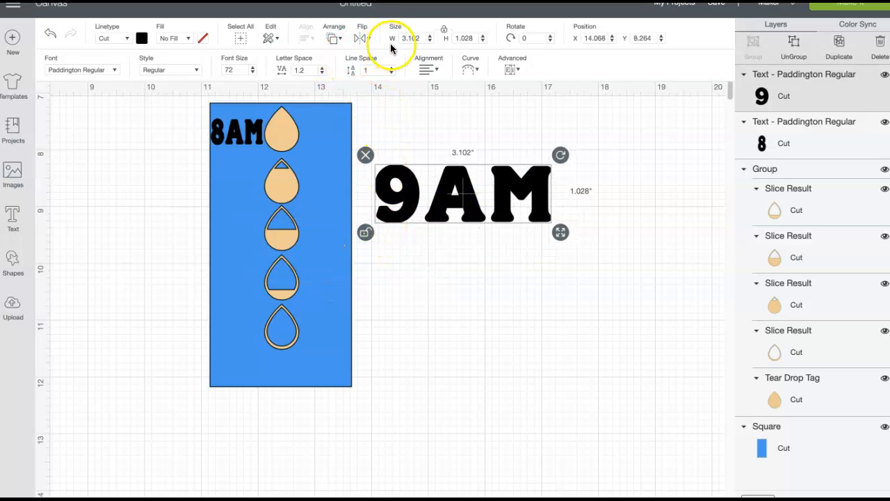
pyautogui.moveTo(412, 38); pyautogui.dragTo(396, 42)
pyautogui.press('BackSpace')
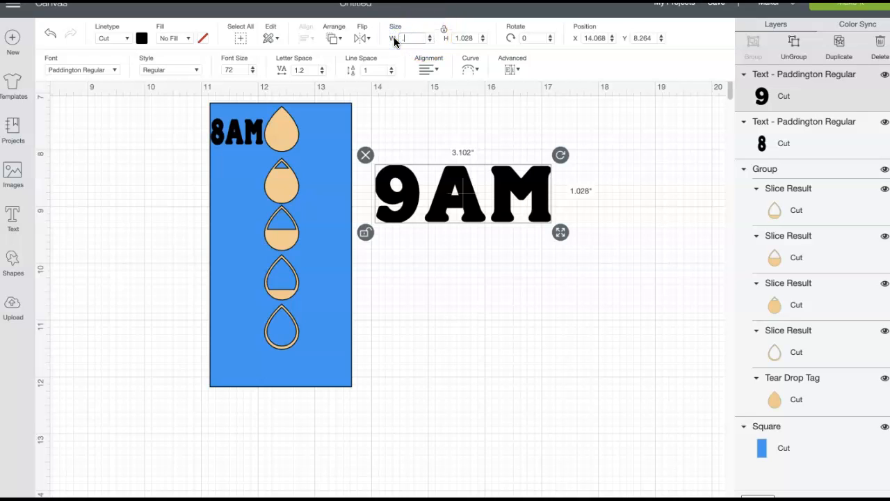
pyautogui.click(478, 38)
pyautogui.press('BackSpace')
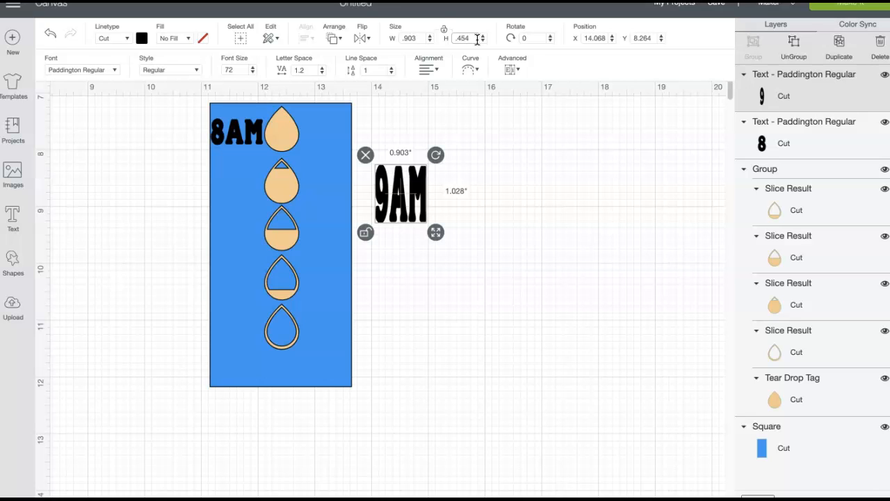
pyautogui.write('.454')
pyautogui.press('Return')
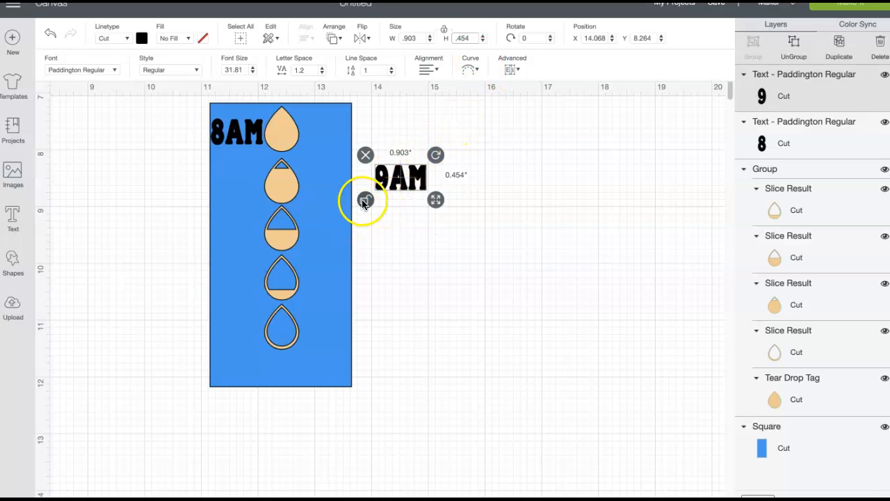
pyautogui.moveTo(405, 179); pyautogui.dragTo(248, 190)
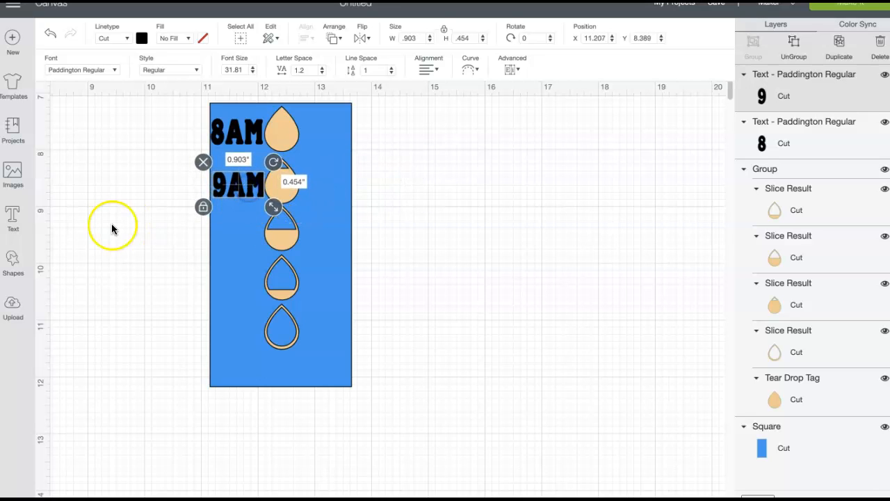
# - Add the text "10AM" and move it onto the empty canvas beside the blue rectangle
pyautogui.click(15, 216)
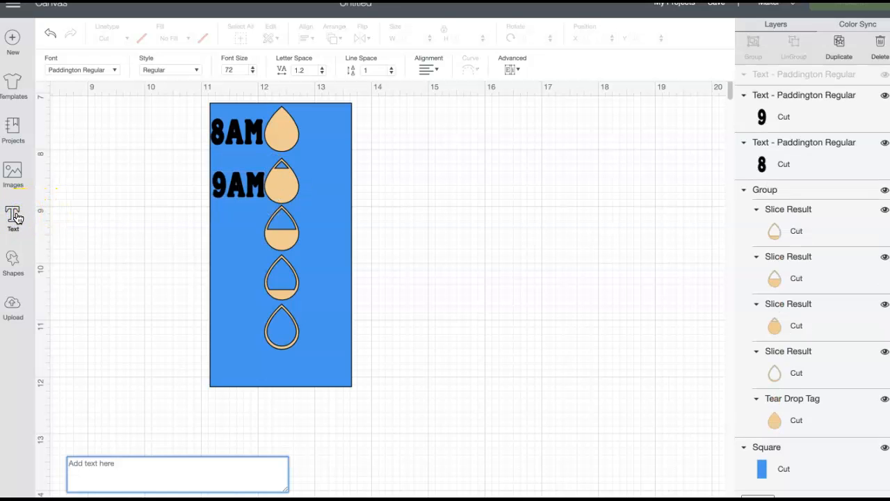
pyautogui.write('10AM')
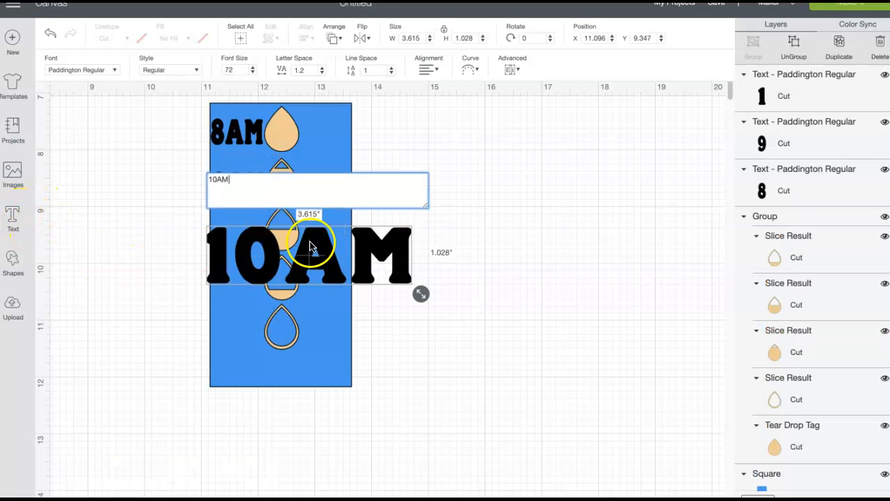
pyautogui.moveTo(310, 247); pyautogui.dragTo(490, 196)
# - Resize the 10AM text to 0.903 by 0.454 in with its proportions unlocked, and place it beside the third teardrop under 9AM
pyautogui.click(377, 241)
pyautogui.click(390, 41)
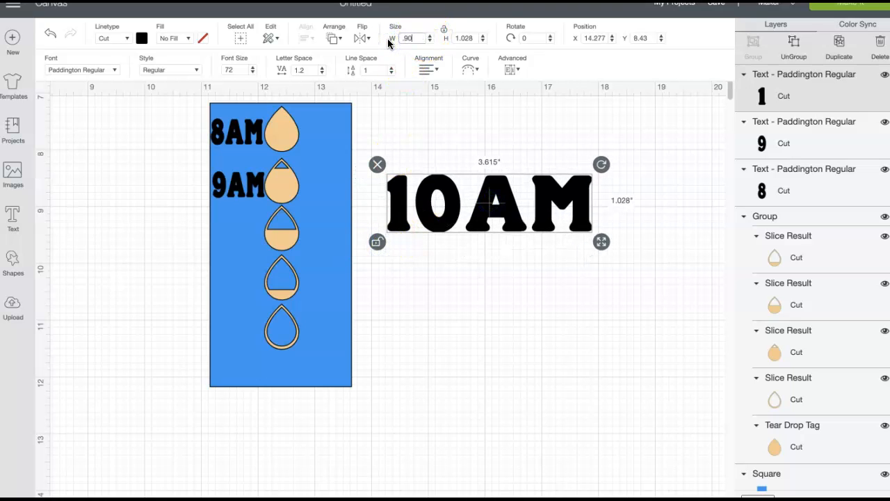
pyautogui.click(474, 38)
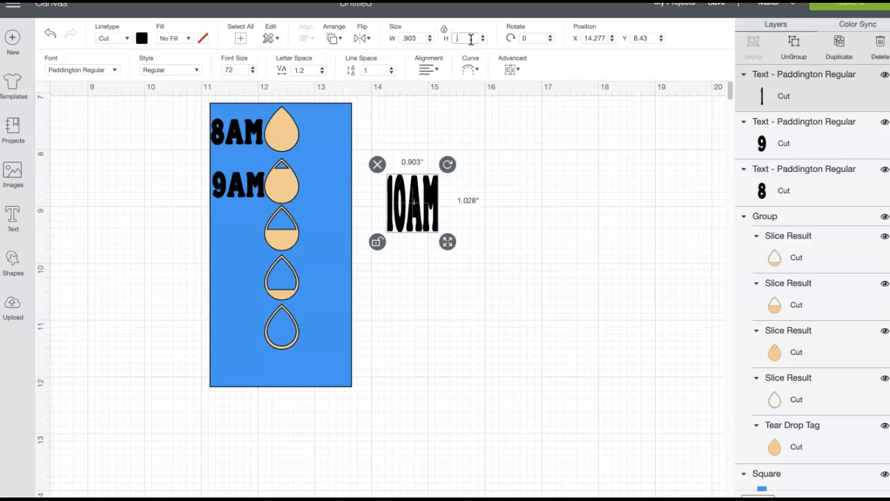
pyautogui.write('.454')
pyautogui.click(475, 136)
pyautogui.click(376, 207)
pyautogui.moveTo(410, 194); pyautogui.dragTo(239, 240)
# - Add the text "11AM" and move it onto the empty canvas beside the blue rectangle
pyautogui.click(13, 217)
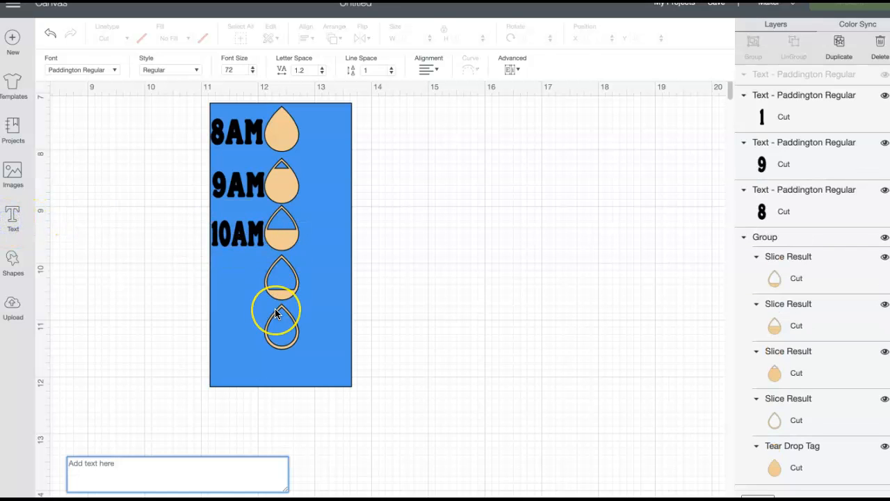
pyautogui.write('11AM')
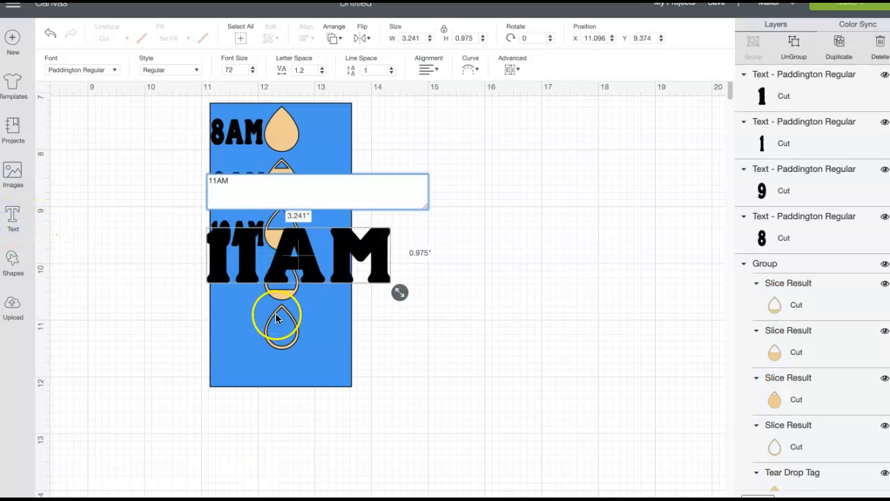
pyautogui.moveTo(351, 264); pyautogui.dragTo(487, 226)
# - Set the 11AM text's width to 0.903 in and its height to 0.454 in with its proportions still locked
pyautogui.moveTo(423, 39); pyautogui.dragTo(394, 41)
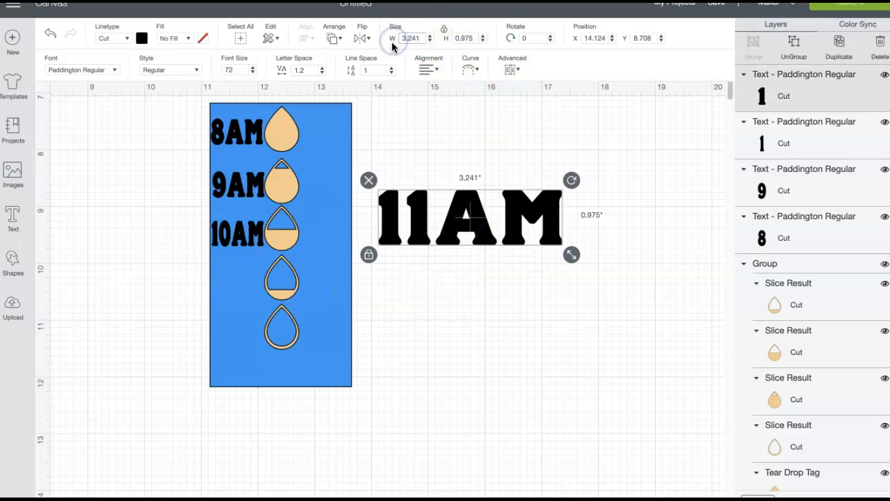
pyautogui.write('.903')
pyautogui.press('BackSpace')
pyautogui.press('BackSpace')
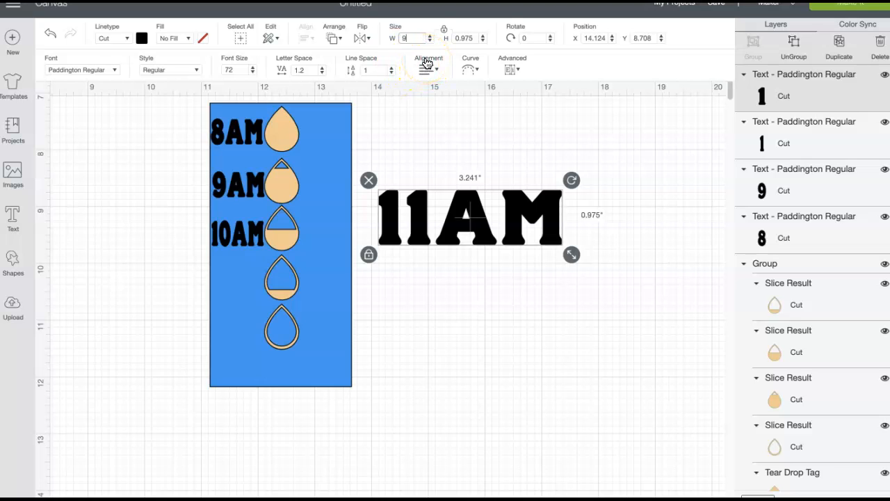
pyautogui.click(469, 38)
pyautogui.click(451, 38)
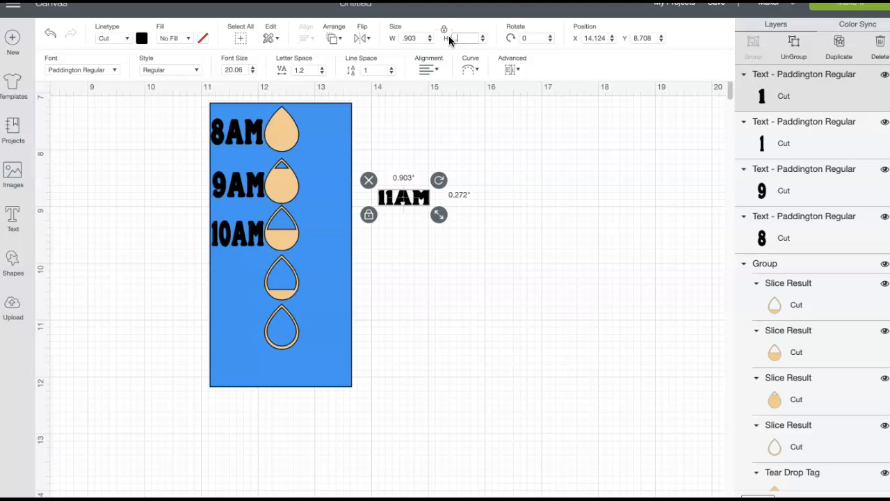
pyautogui.write('.454')
pyautogui.press('Return')
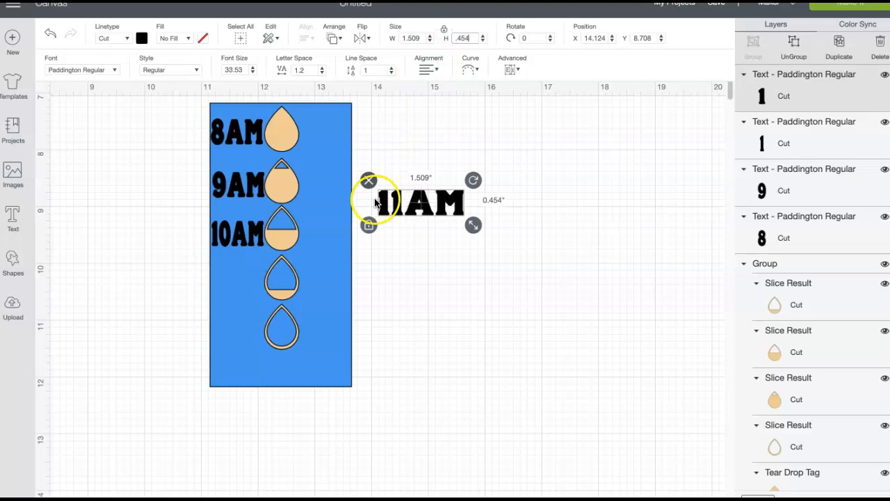
# - Set the 11AM text's width to 0.903 in with its proportions unlocked, and place it beside the fourth teardrop under 10AM
pyautogui.click(369, 225)
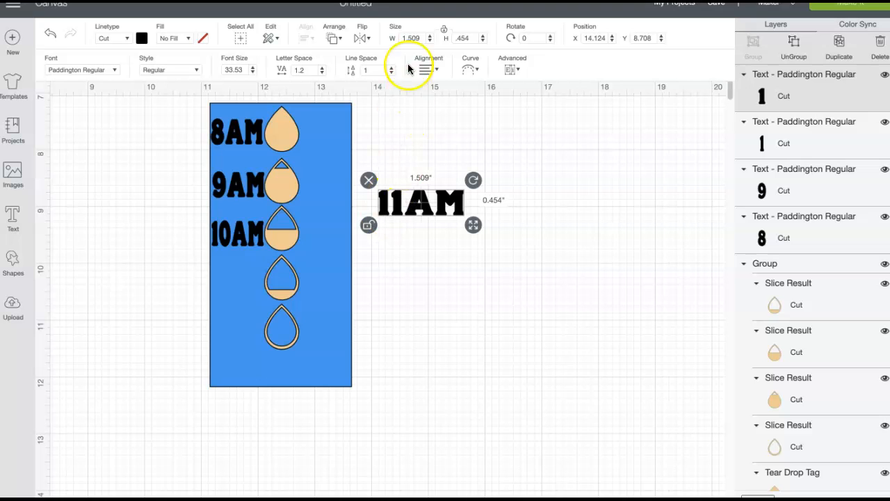
pyautogui.moveTo(425, 38); pyautogui.dragTo(394, 40)
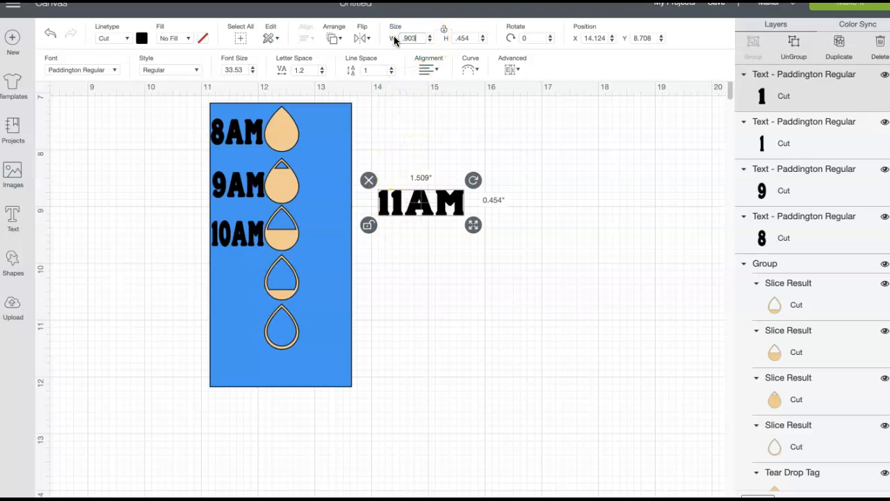
pyautogui.moveTo(477, 38); pyautogui.dragTo(459, 38)
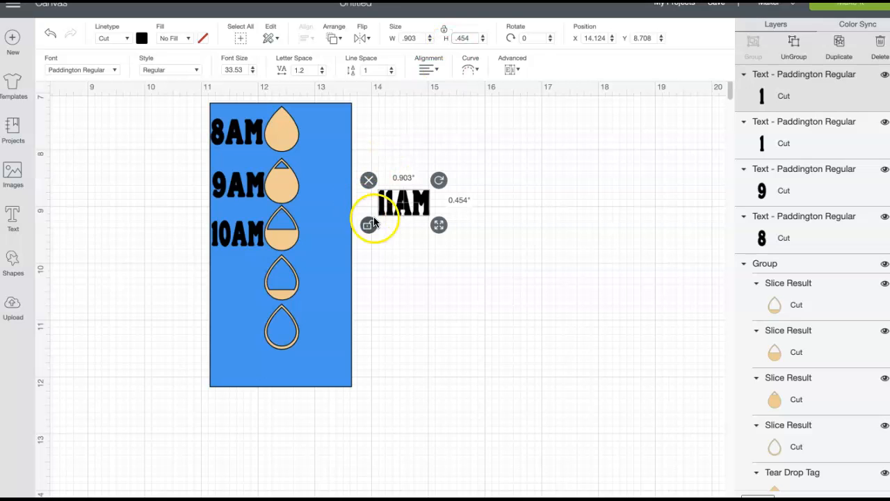
pyautogui.click(369, 224)
pyautogui.click(382, 210)
pyautogui.moveTo(382, 210); pyautogui.dragTo(233, 285)
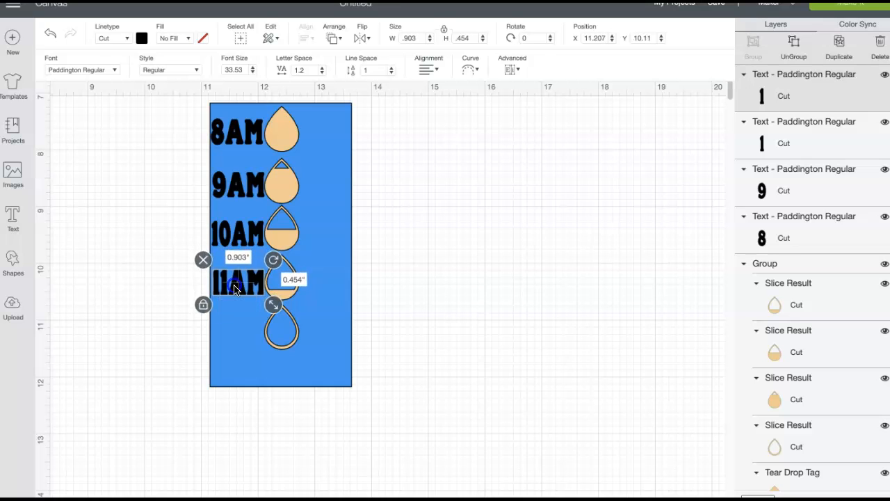
# - Add the text "12PM" and move it onto the empty canvas beside the blue rectangle
pyautogui.click(16, 219)
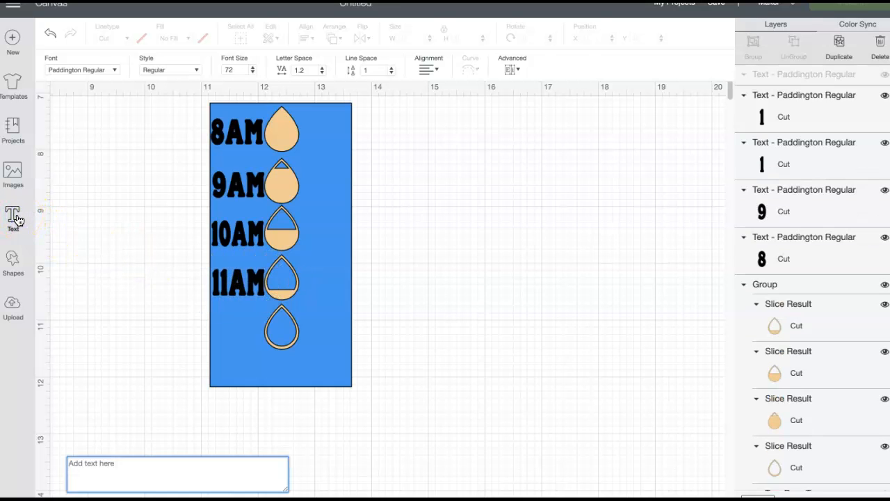
pyautogui.write('12PM')
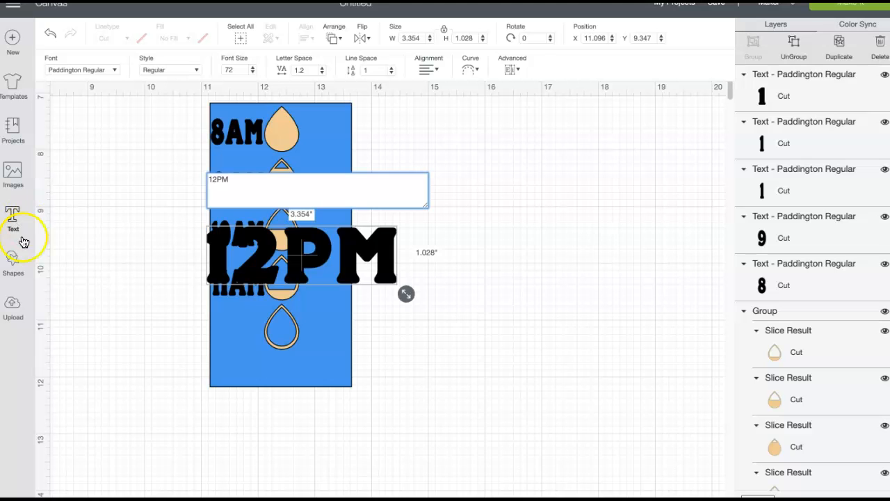
pyautogui.moveTo(234, 234); pyautogui.dragTo(480, 227)
# - Resize the 12PM text to 0.903 in wide and the height of 11AM with proportions unlocked, and place it beside the fifth teardrop under 11AM
pyautogui.click(395, 267)
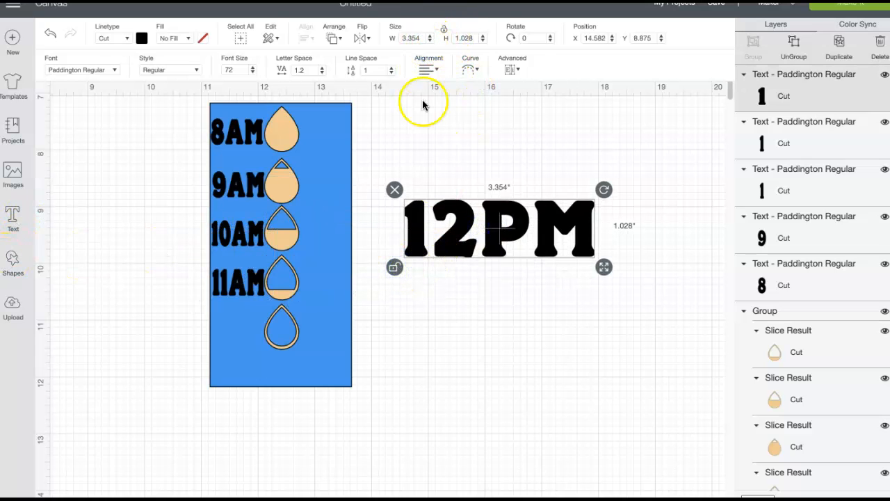
pyautogui.moveTo(421, 37); pyautogui.dragTo(401, 37)
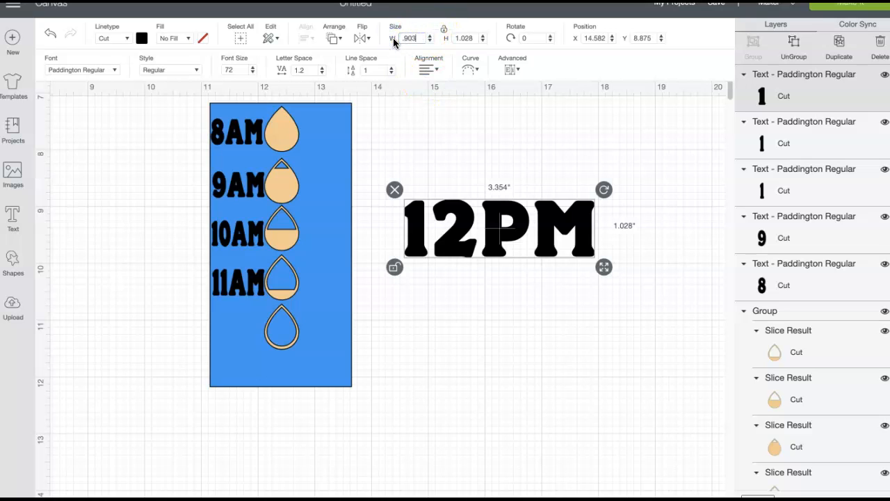
pyautogui.click(468, 38)
pyautogui.moveTo(473, 37); pyautogui.dragTo(449, 41)
pyautogui.press('BackSpace')
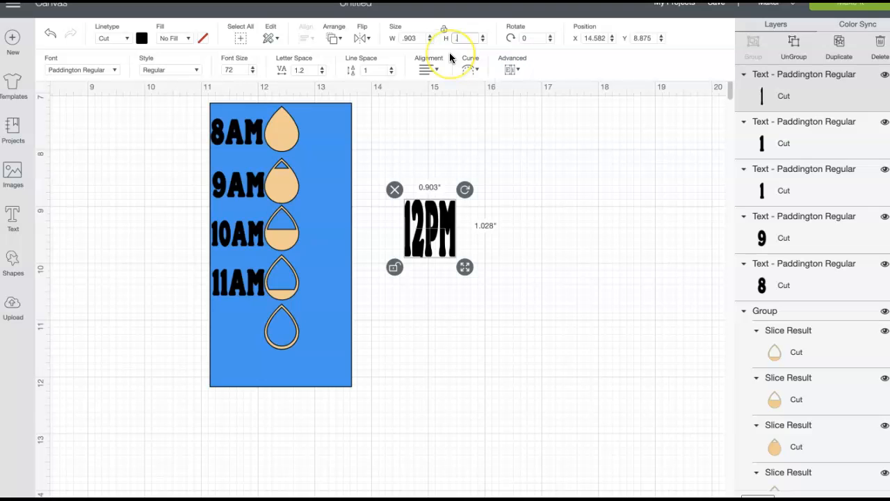
pyautogui.click(447, 75)
pyautogui.click(394, 235)
pyautogui.moveTo(426, 220); pyautogui.dragTo(243, 338)
# - Add the text "2PM" and move it onto the empty canvas beside the blue rectangle
pyautogui.click(14, 218)
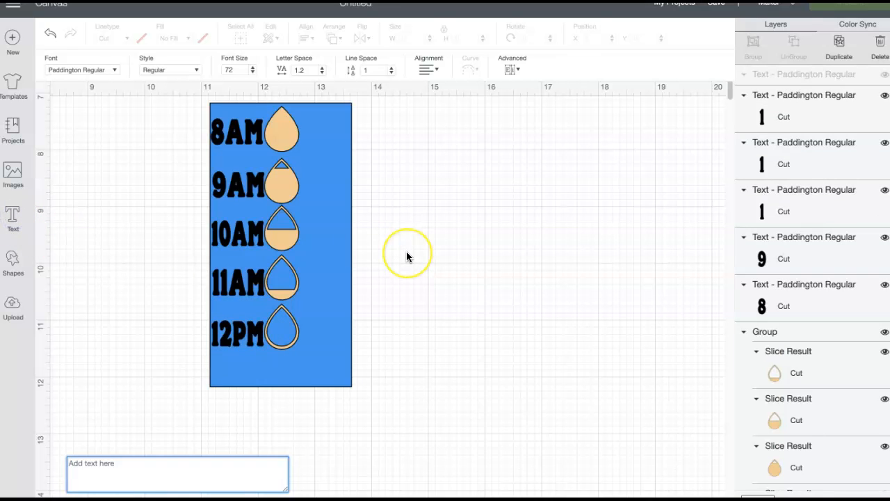
pyautogui.write('2')
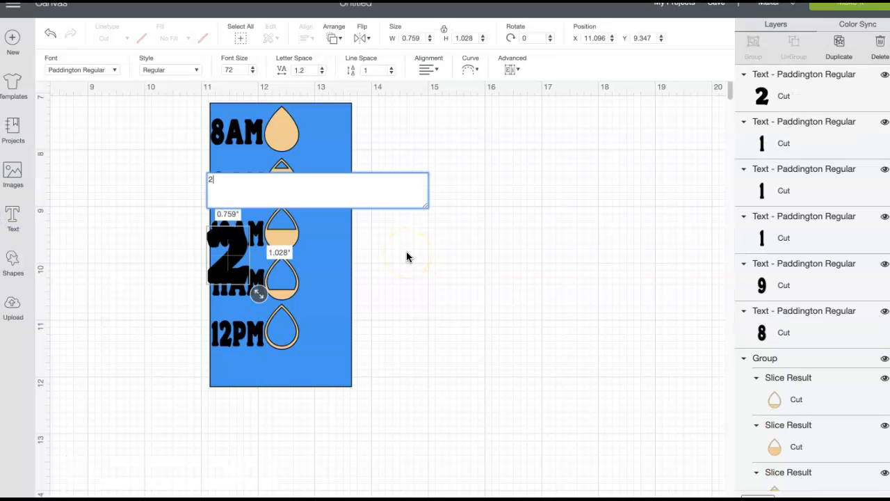
pyautogui.write('PM')
pyautogui.moveTo(318, 258); pyautogui.dragTo(502, 213)
# - Resize the 2PM text to 0.903 by 0.454 in with its proportions unlocked, and place it beside the first teardrop opposite 8AM
pyautogui.click(378, 249)
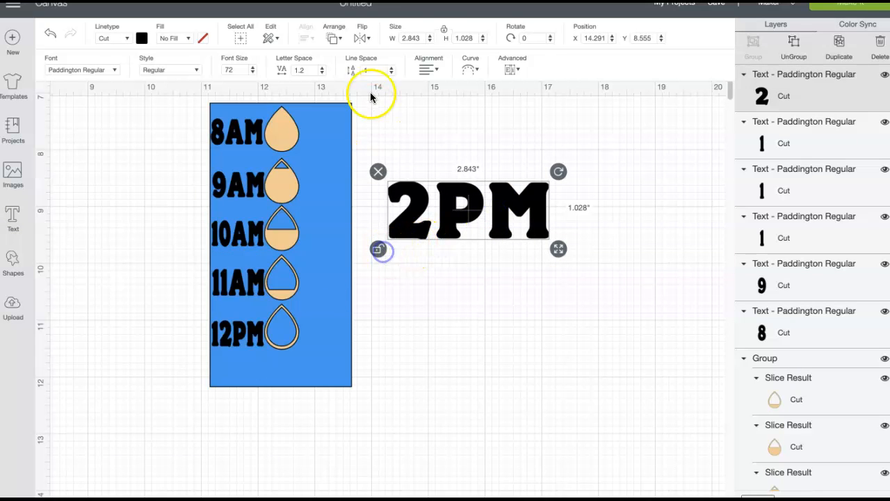
pyautogui.click(394, 39)
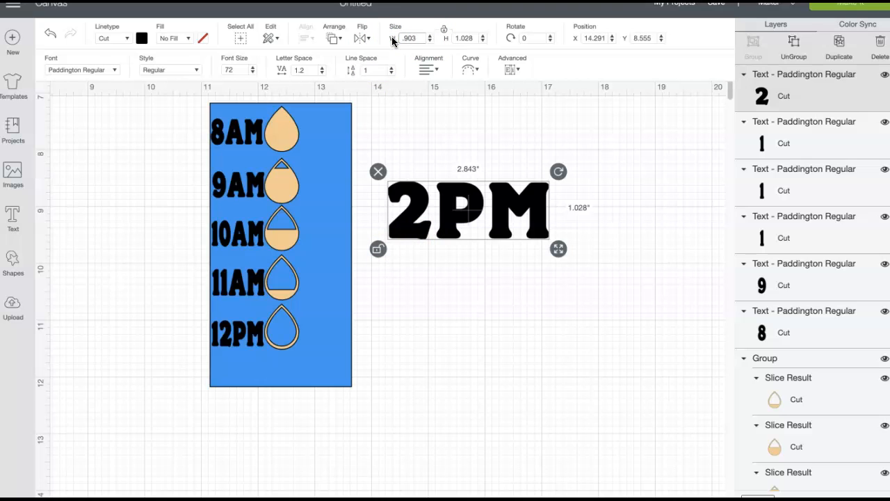
pyautogui.write('.903')
pyautogui.click(478, 39)
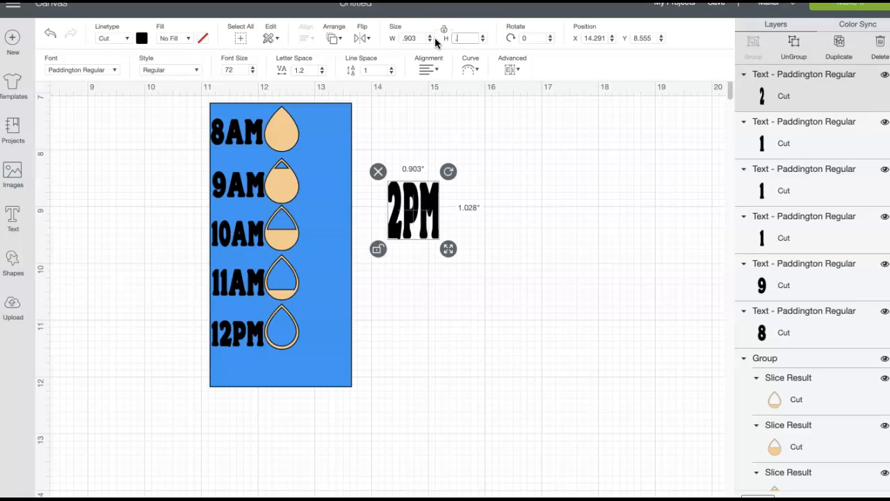
pyautogui.write('.454')
pyautogui.press('Return')
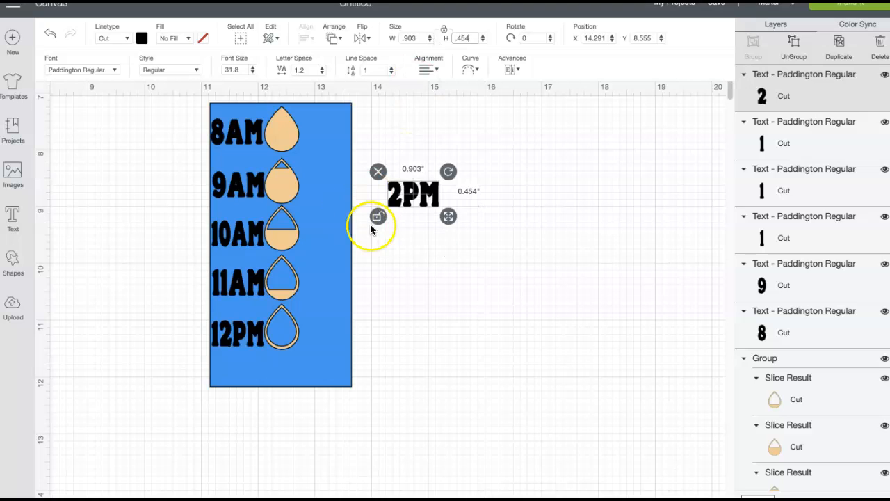
pyautogui.moveTo(394, 211); pyautogui.dragTo(322, 142)
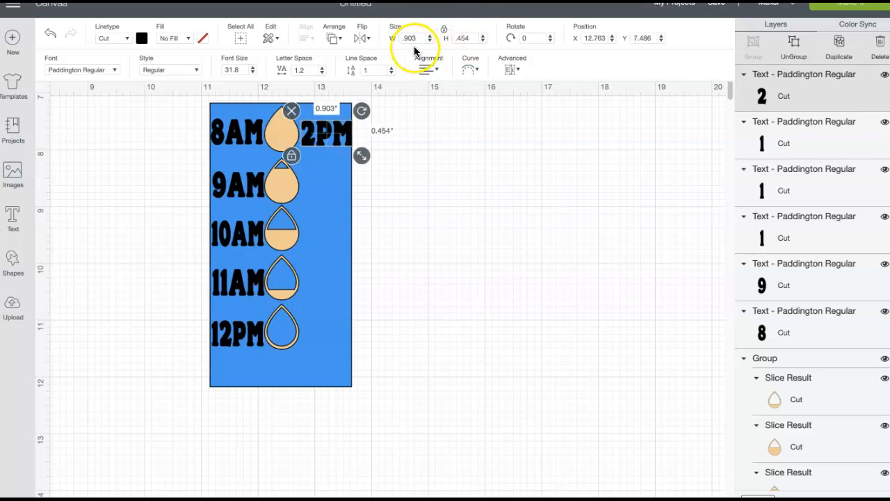
# - Add the text "3PM" and move it onto the empty canvas beside the blue rectangle
pyautogui.click(12, 220)
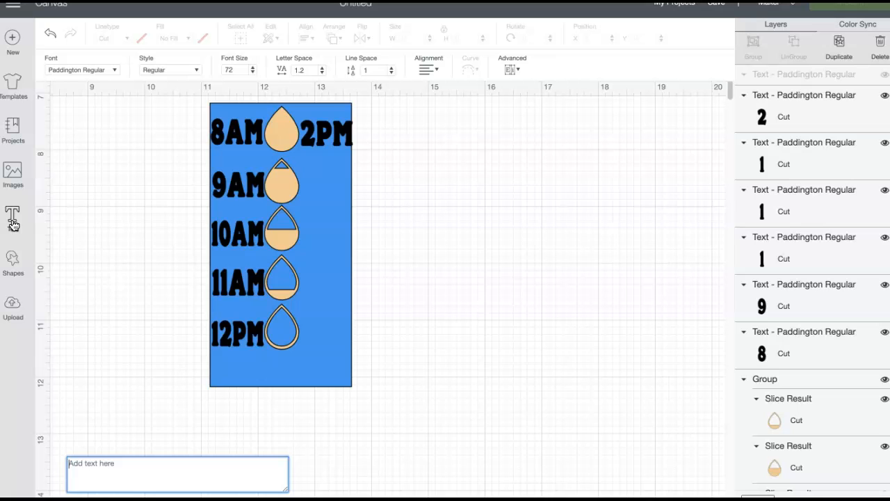
pyautogui.write('3PM')
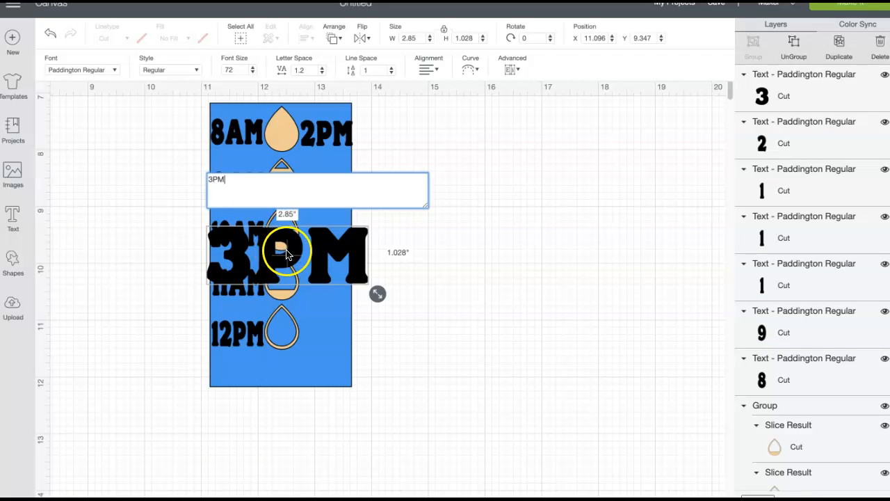
pyautogui.moveTo(286, 253); pyautogui.dragTo(453, 215)
# - Resize the 3PM text to 0.903 by 0.454 in with its proportions unlocked, and place it beside the second teardrop opposite 9AM
pyautogui.click(381, 261)
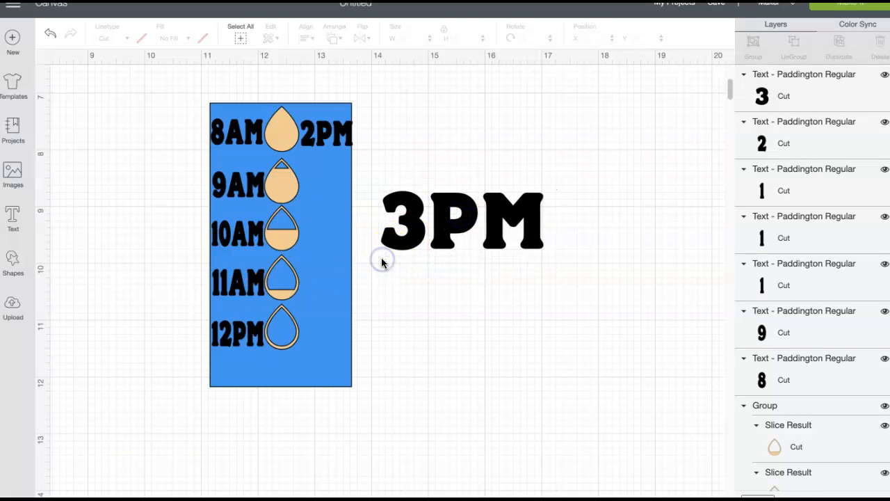
pyautogui.click(453, 216)
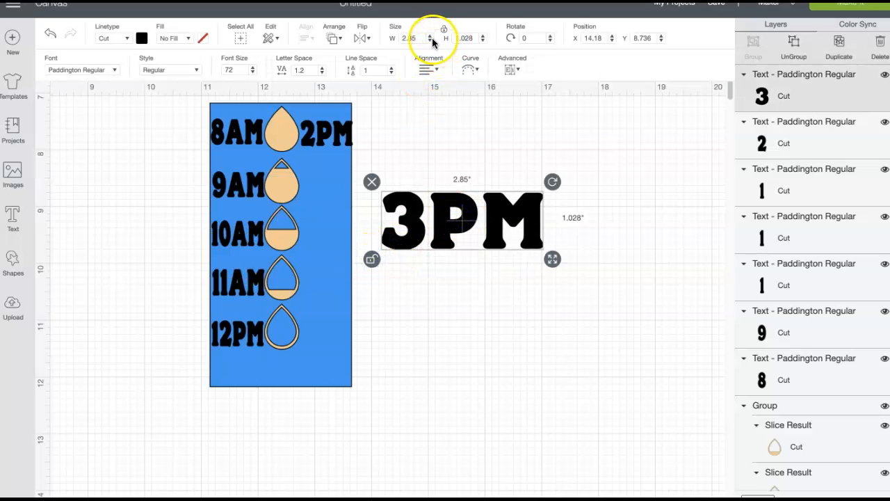
pyautogui.click(404, 38)
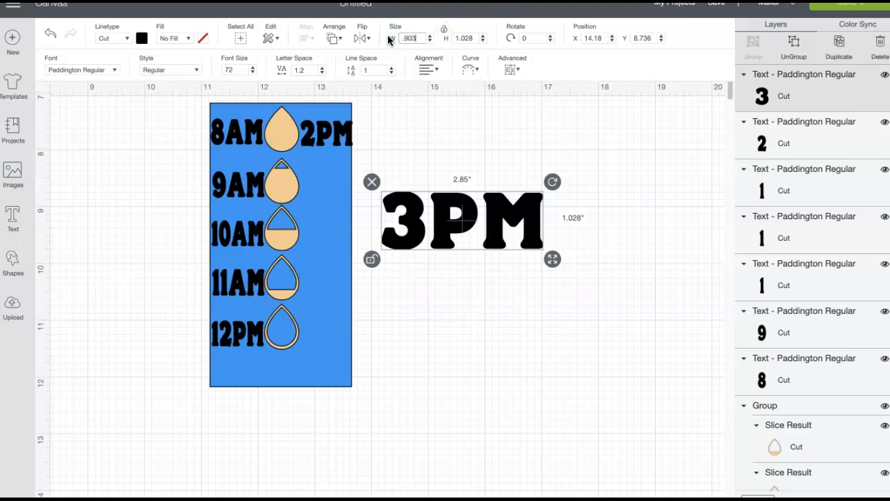
pyautogui.click(471, 38)
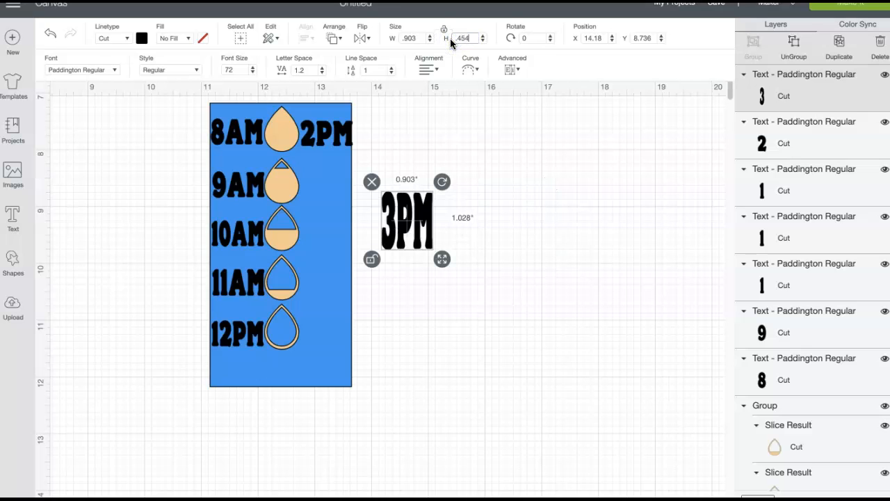
pyautogui.write('.454')
pyautogui.press('Return')
pyautogui.click(372, 225)
pyautogui.moveTo(397, 218); pyautogui.dragTo(315, 198)
# - Add the text "4PM" and move it onto the empty canvas beside the blue rectangle
pyautogui.click(13, 217)
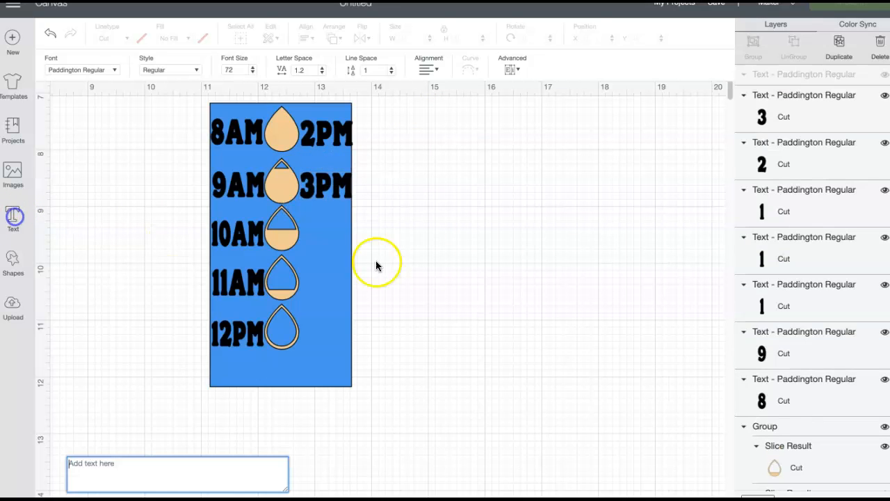
pyautogui.write('4PM')
pyautogui.click(311, 255)
pyautogui.moveTo(311, 255); pyautogui.dragTo(476, 218)
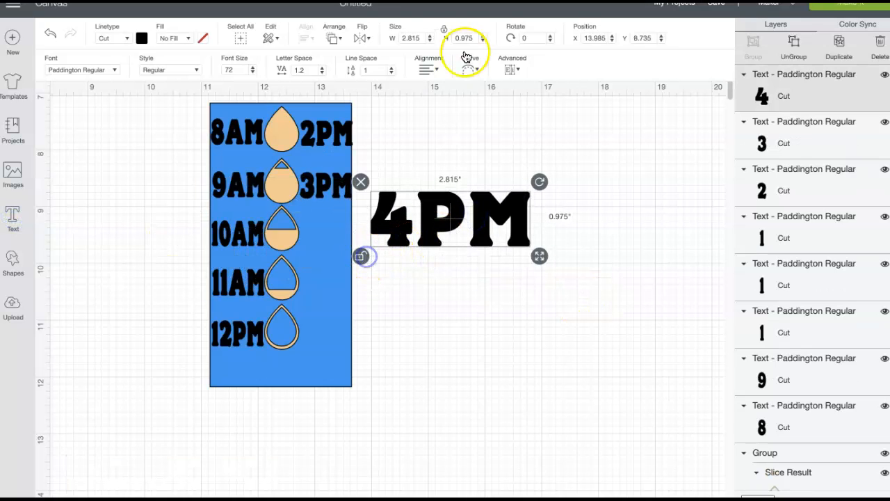
# - Resize the 4PM text to 0.903 by 0.454 in with its proportions unlocked, and place it beside the third teardrop opposite 10AM
pyautogui.click(402, 37)
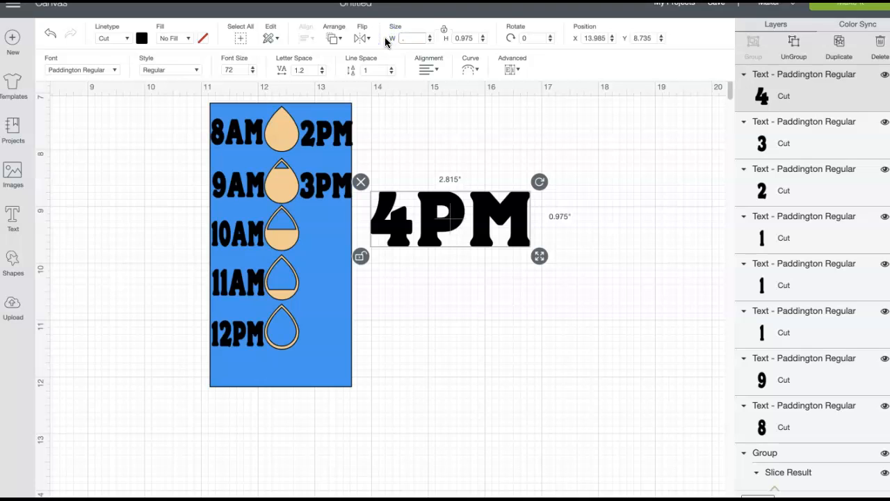
pyautogui.click(473, 40)
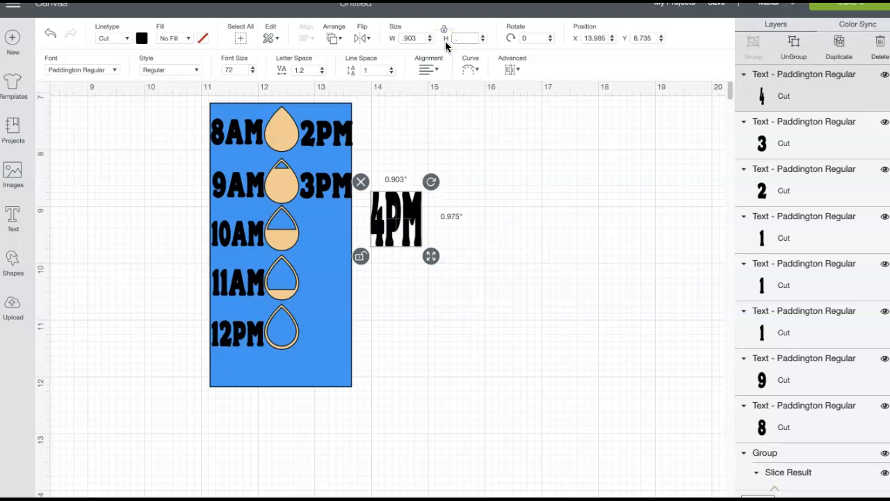
pyautogui.press('Return')
pyautogui.moveTo(359, 226); pyautogui.dragTo(325, 240)
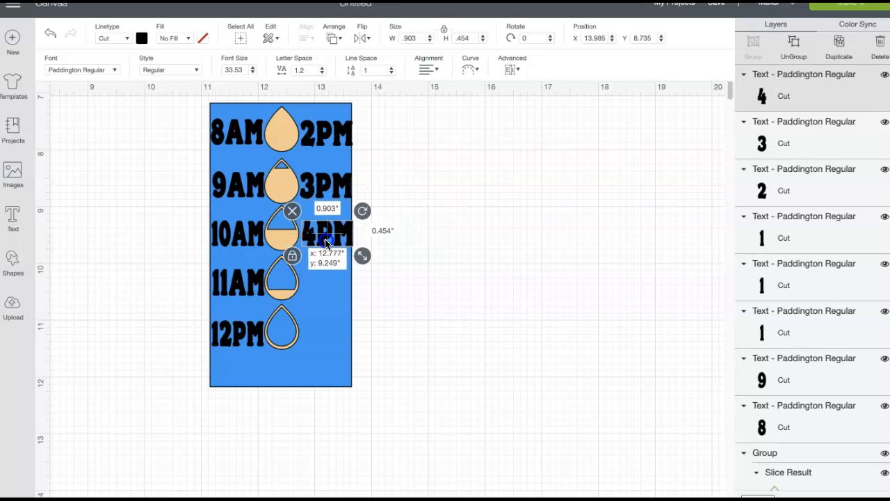
# - Add the text "5PM" and move it onto the empty canvas beside the blue rectangle
pyautogui.click(14, 218)
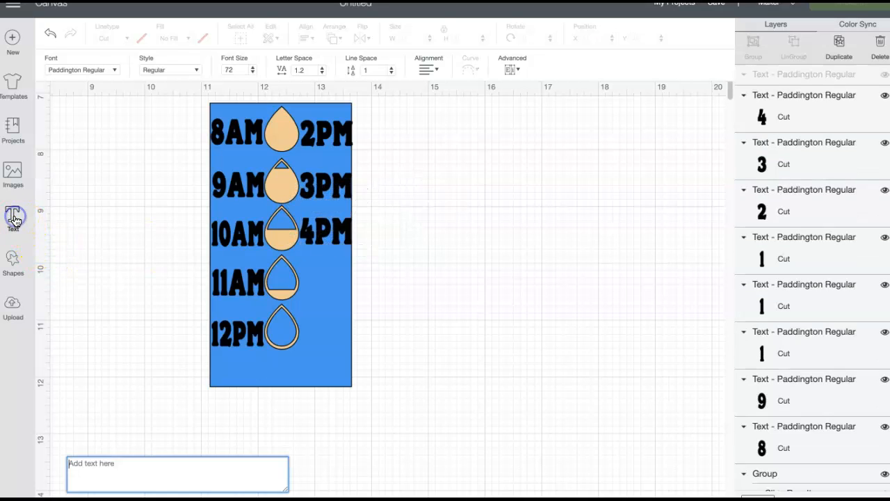
pyautogui.write('5PM')
pyautogui.moveTo(274, 278); pyautogui.dragTo(507, 199)
# - Resize the 5PM text to 0.903 by 0.454 in with its proportions unlocked, and place it beside the fourth teardrop opposite 11AM
pyautogui.click(395, 42)
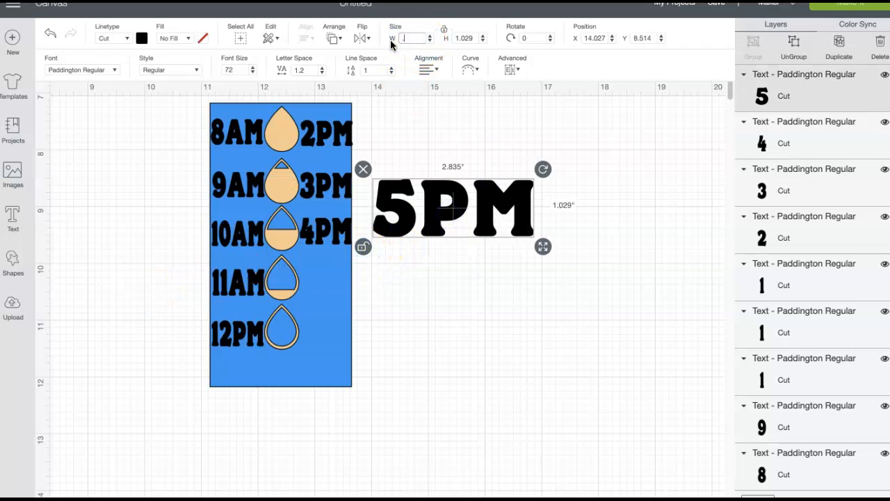
pyautogui.write('.903')
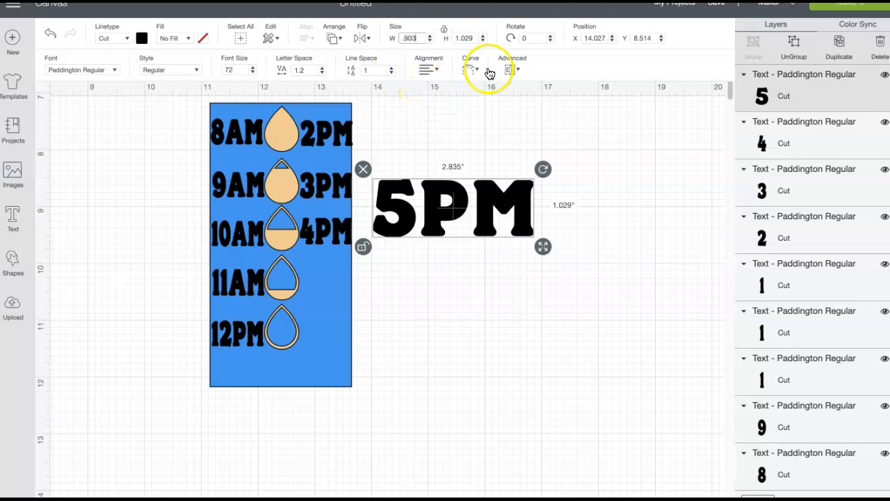
pyautogui.click(476, 38)
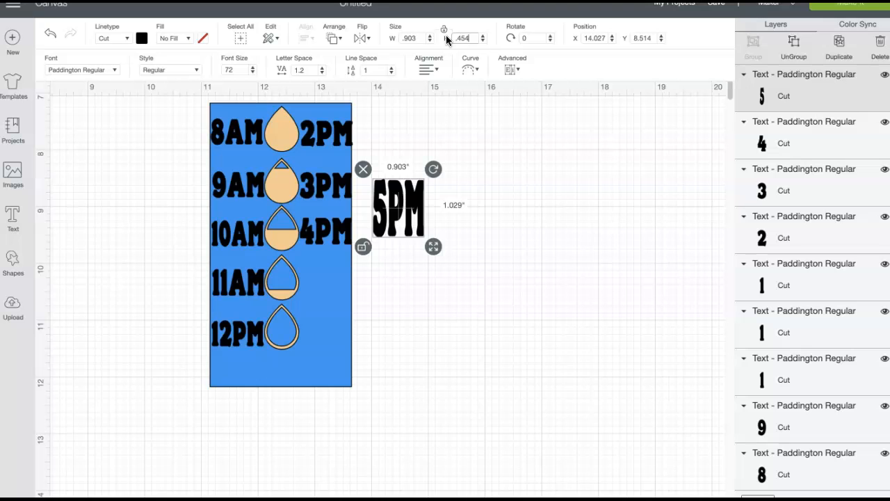
pyautogui.press('Return')
pyautogui.click(363, 213)
pyautogui.moveTo(395, 201); pyautogui.dragTo(304, 324)
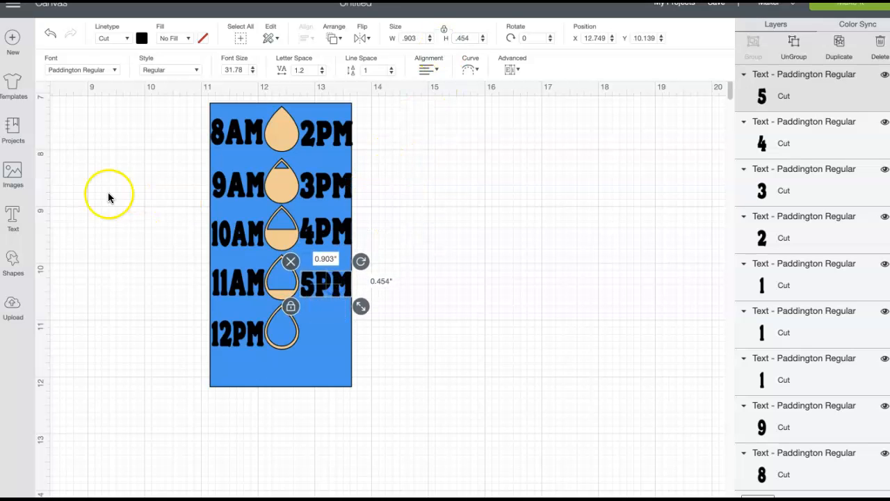
# - Add the text "6PM" and move it onto the empty canvas beside the blue rectangle
pyautogui.click(14, 217)
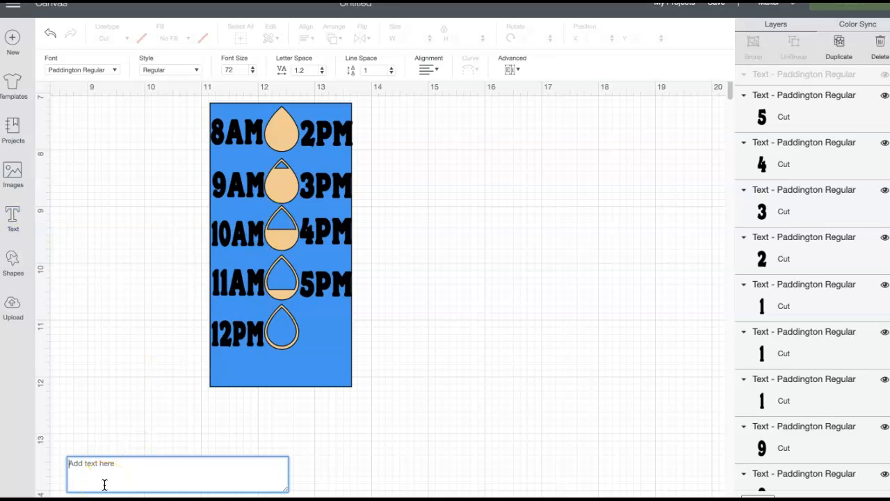
pyautogui.write('6PM')
pyautogui.moveTo(316, 243); pyautogui.dragTo(511, 229)
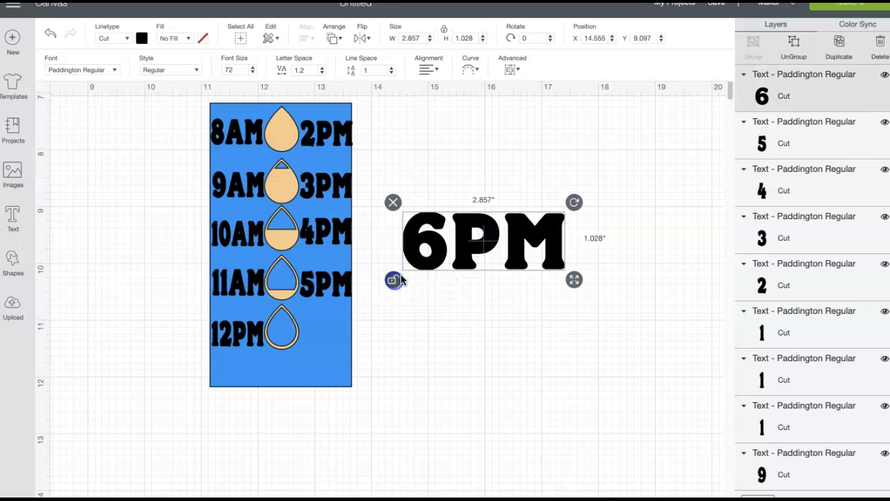
# - Resize the 6PM text to 0.903 by 0.454 in with its proportions unlocked, and place it beside the fifth teardrop opposite 12PM
pyautogui.click(396, 40)
pyautogui.click(452, 38)
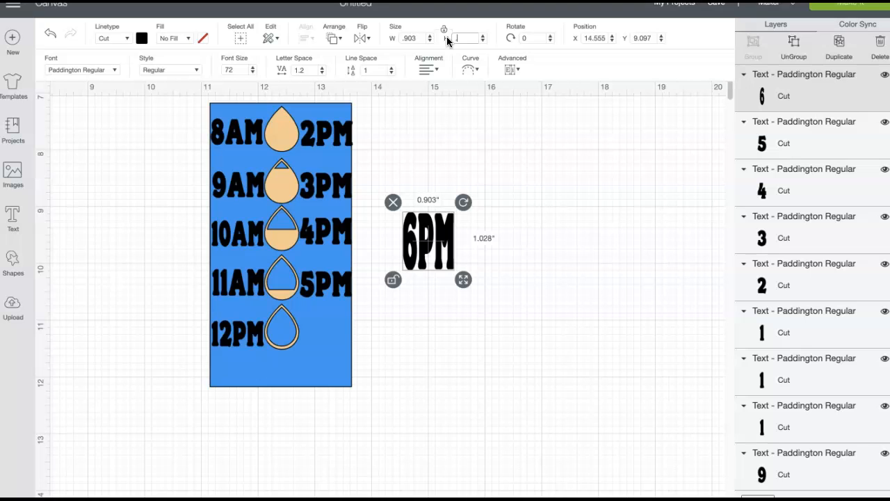
pyautogui.write('.454')
pyautogui.press('Return')
pyautogui.click(394, 248)
pyautogui.moveTo(435, 226); pyautogui.dragTo(333, 335)
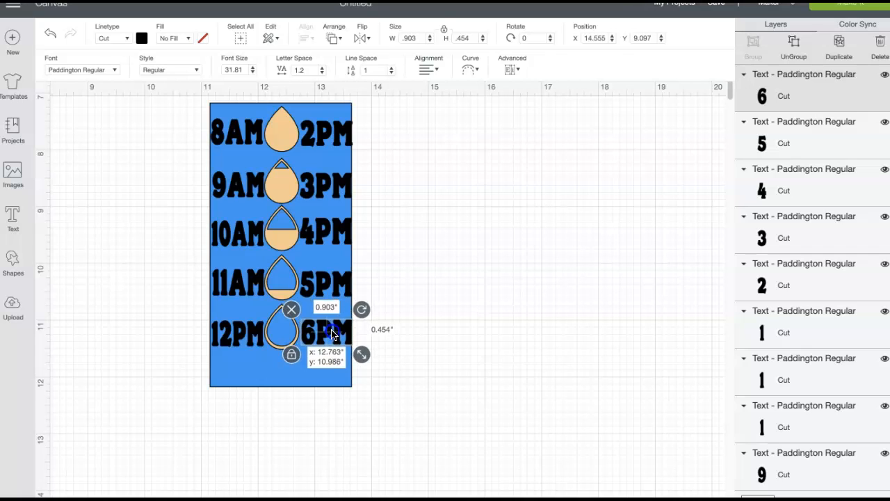
pyautogui.moveTo(333, 335); pyautogui.dragTo(333, 336)
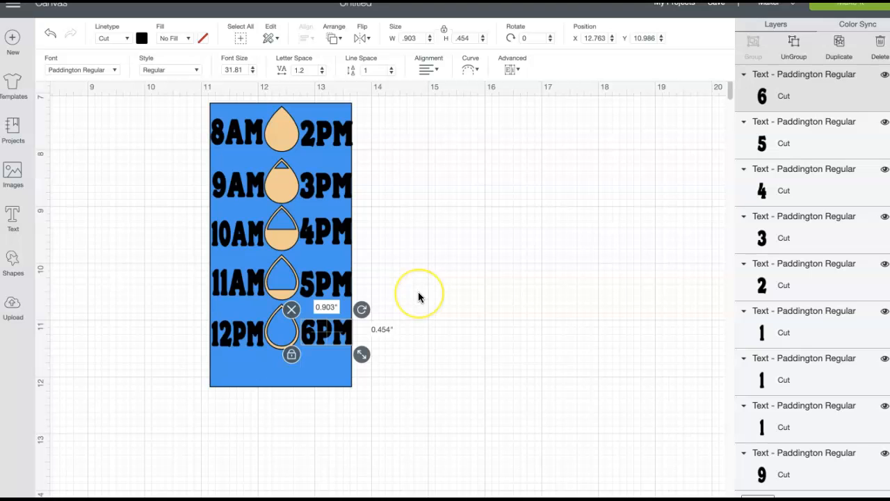
# - Add the text "REFILL" and move it onto the empty canvas beside the blue rectangle
pyautogui.click(12, 218)
pyautogui.write('REFI')
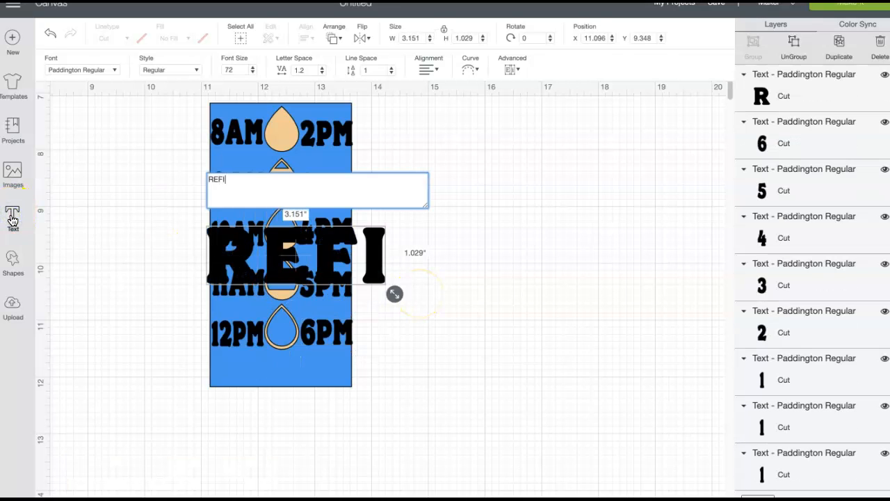
pyautogui.write('LL')
pyautogui.moveTo(318, 239); pyautogui.dragTo(483, 220)
# - Shrink the REFILL text freehand to about 1.296 by 0.493 in with its proportions unlocked, keeping it on the empty canvas beside the rectangle
pyautogui.click(372, 262)
pyautogui.moveTo(665, 262); pyautogui.dragTo(486, 240)
pyautogui.click(371, 242)
pyautogui.moveTo(461, 213); pyautogui.dragTo(326, 388)
pyautogui.moveTo(272, 368); pyautogui.dragTo(486, 316)
# - Match the REFILL text's height to the 6PM label at 0.454 in, and place it below the last teardrop inside the rectangle
pyautogui.click(346, 334)
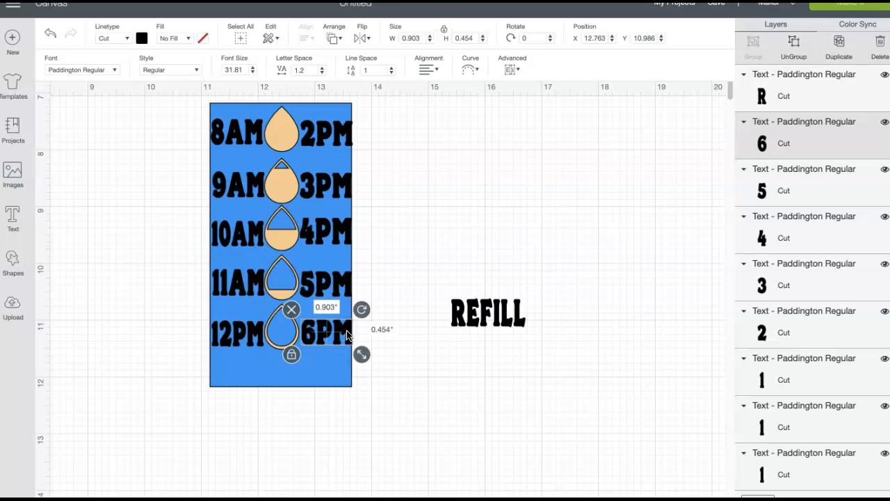
pyautogui.click(483, 312)
pyautogui.click(475, 38)
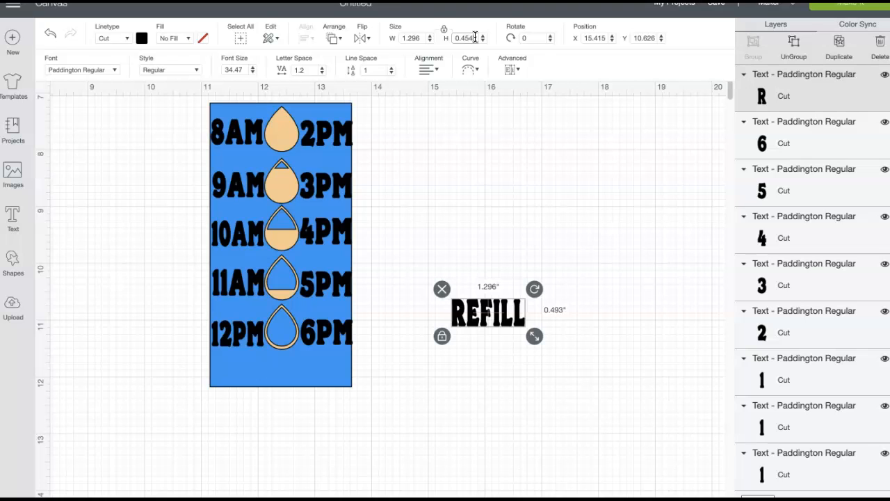
pyautogui.write('0.454')
pyautogui.press('Return')
pyautogui.moveTo(493, 312); pyautogui.dragTo(288, 375)
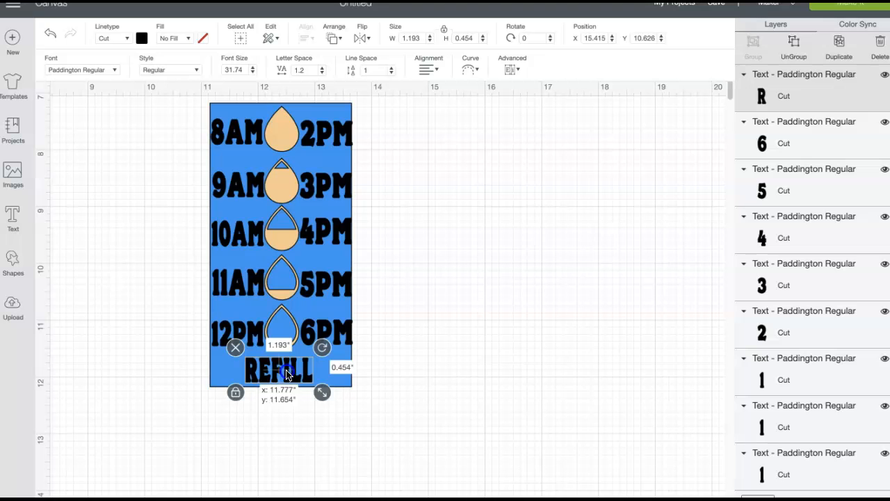
# - Shrink the teardrop group to about 0.576 by 4.084 in and recenter it between the two label columns
pyautogui.click(420, 260)
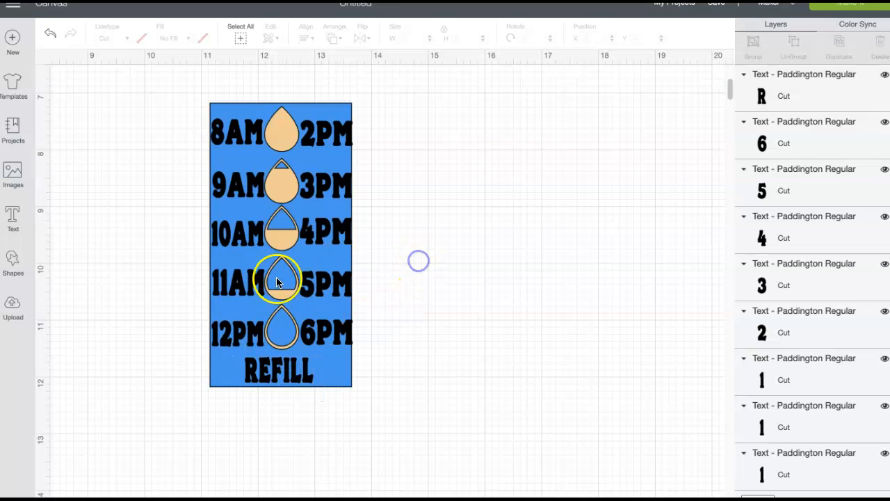
pyautogui.click(281, 274)
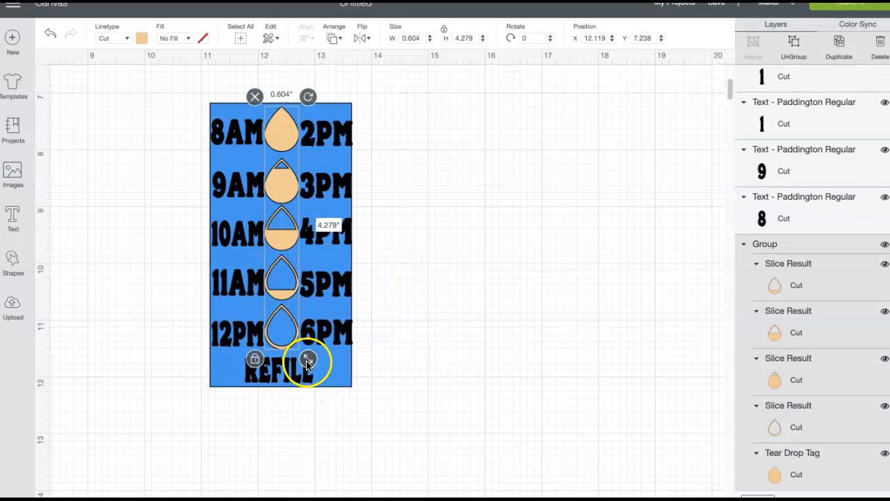
pyautogui.moveTo(306, 362); pyautogui.dragTo(288, 340)
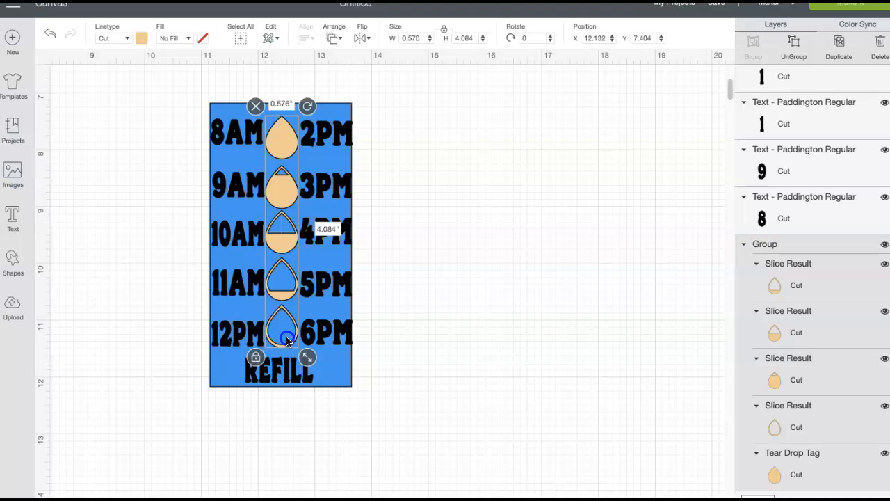
# - Nudge the hour labels to line up with their resized teardrops, and shift REFILL slightly to center it beneath them
pyautogui.moveTo(244, 188); pyautogui.dragTo(237, 192)
pyautogui.moveTo(324, 193); pyautogui.dragTo(323, 195)
pyautogui.moveTo(224, 129); pyautogui.dragTo(226, 137)
pyautogui.moveTo(331, 146); pyautogui.dragTo(331, 150)
pyautogui.moveTo(247, 311); pyautogui.dragTo(247, 314)
pyautogui.moveTo(327, 334); pyautogui.dragTo(328, 335)
pyautogui.moveTo(328, 285); pyautogui.dragTo(328, 286)
pyautogui.moveTo(276, 369); pyautogui.dragTo(292, 376)
pyautogui.click(330, 255)
pyautogui.moveTo(326, 233); pyautogui.dragTo(323, 234)
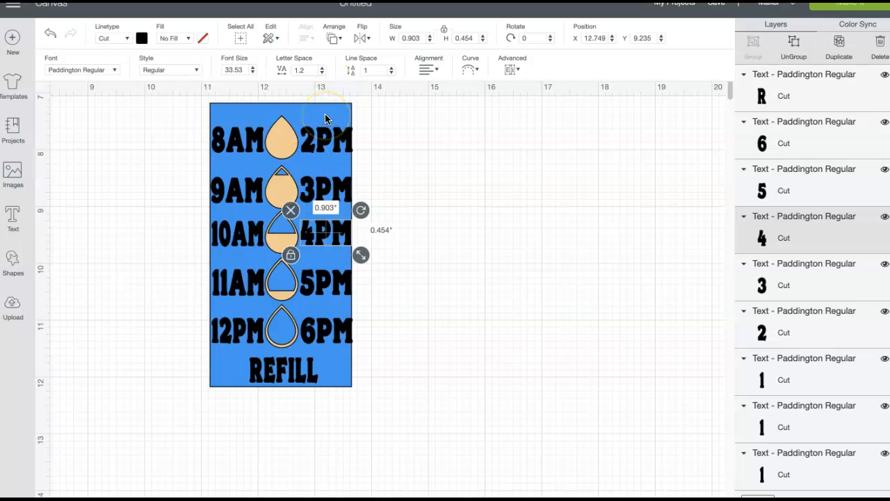
# - Hide the blue rectangle and the teardrop group so that only the text labels show
pyautogui.click(325, 116)
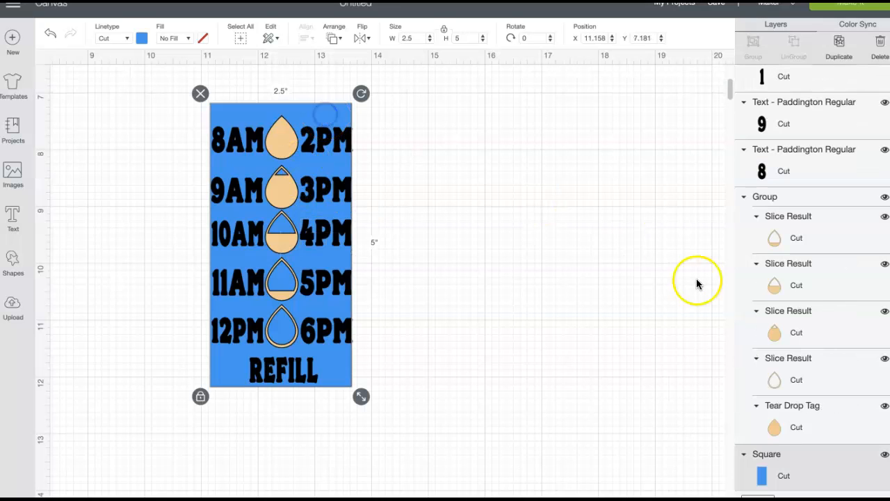
pyautogui.click(884, 455)
pyautogui.click(287, 140)
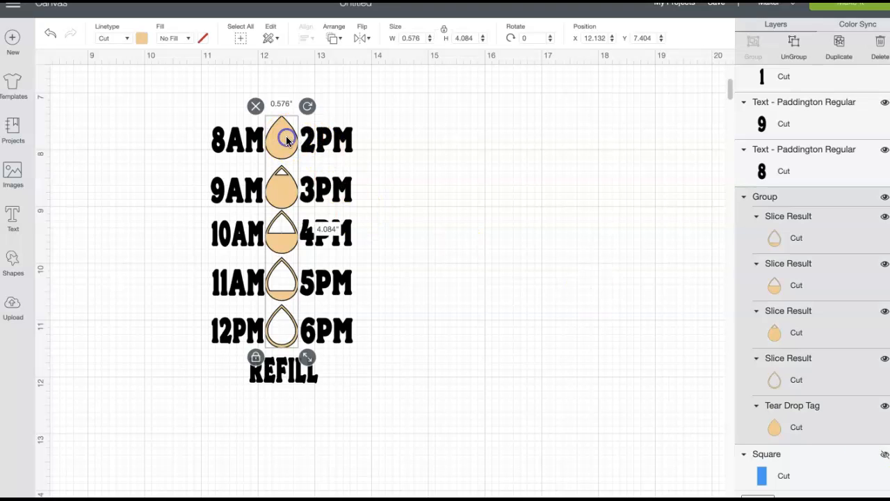
pyautogui.click(885, 197)
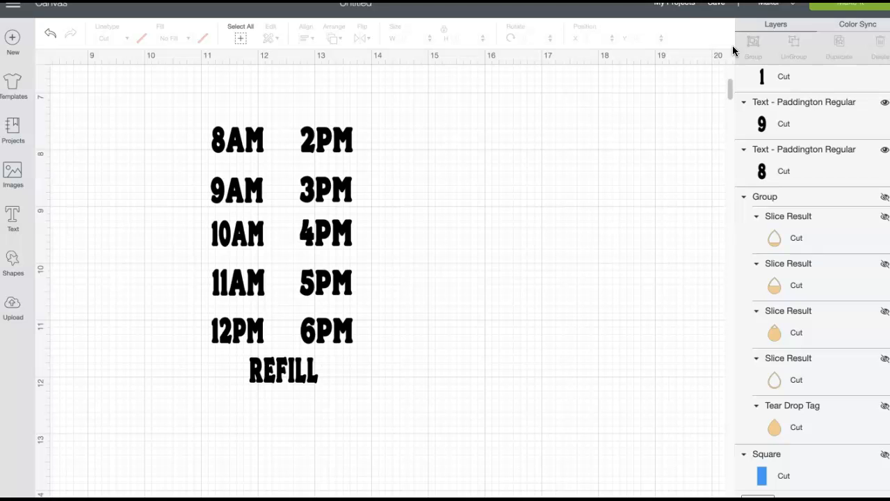
# - Save the project under the name "WATER BOTTLE SAMPLE"
pyautogui.click(716, 4)
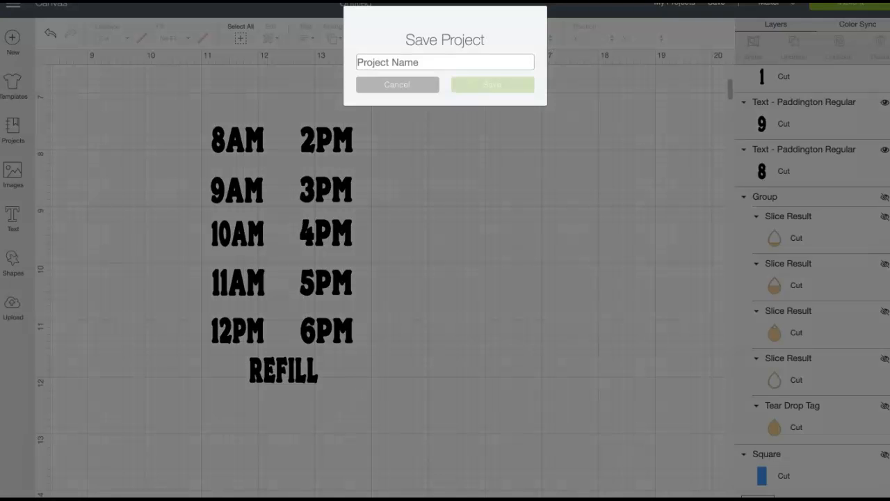
pyautogui.write('WATER BOTTLE SAMPLE')
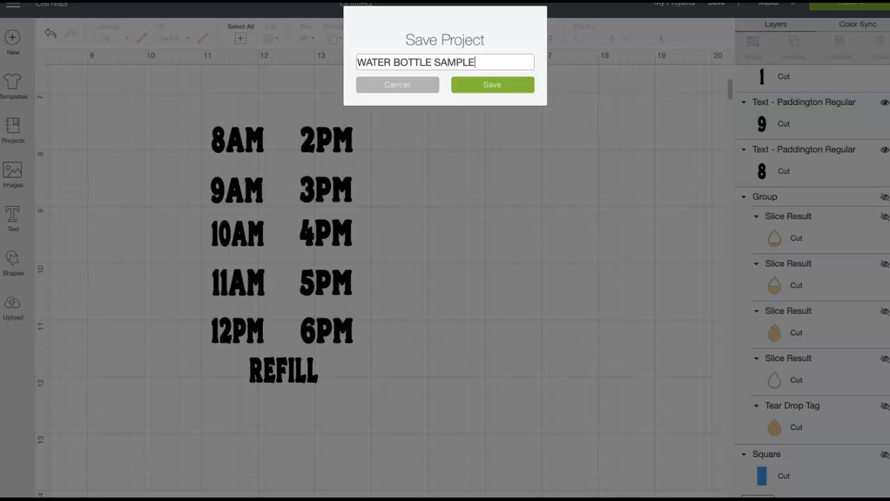
pyautogui.click(492, 87)
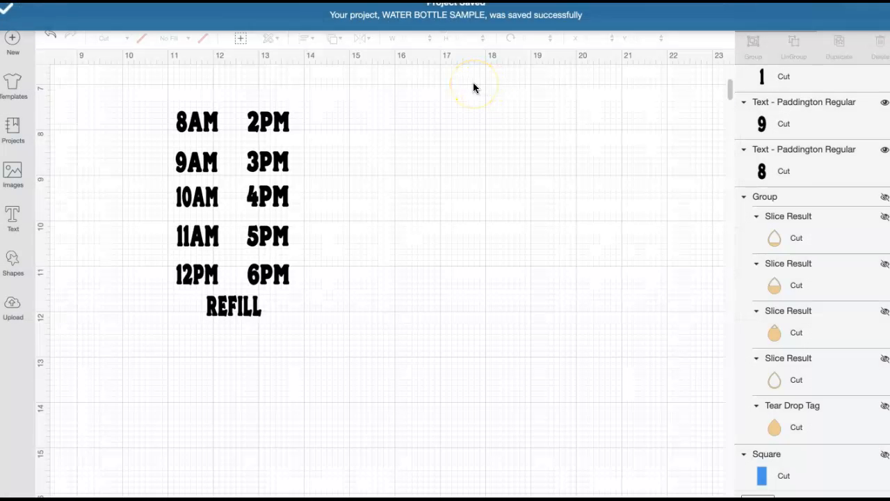
# - Select the 8AM and 2PM labels together and align their bottom edges
pyautogui.click(289, 122)
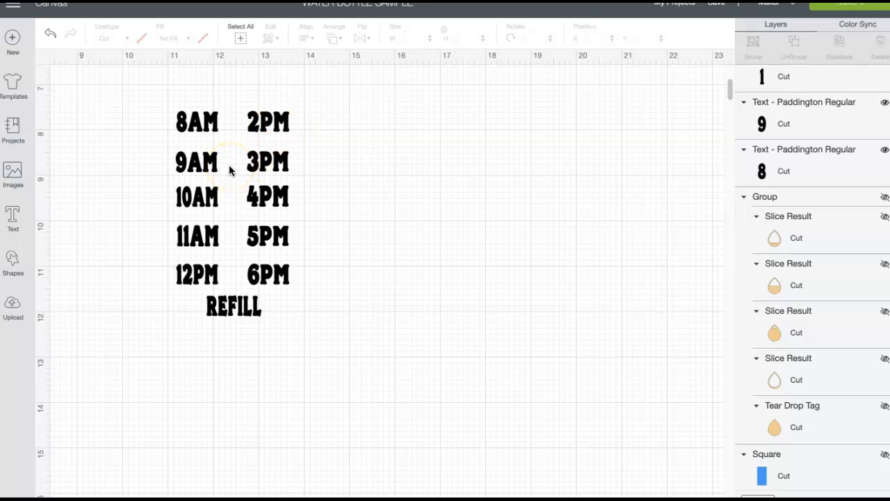
pyautogui.click(170, 103)
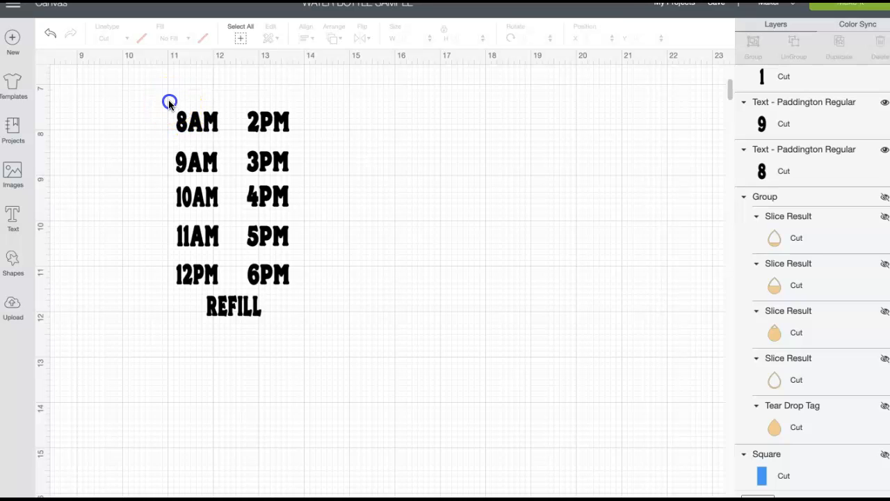
pyautogui.moveTo(207, 102); pyautogui.dragTo(299, 141)
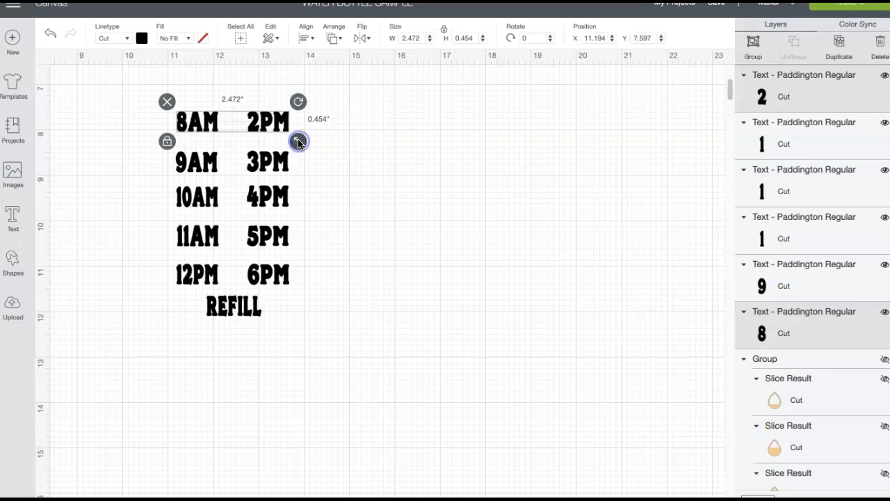
pyautogui.click(311, 40)
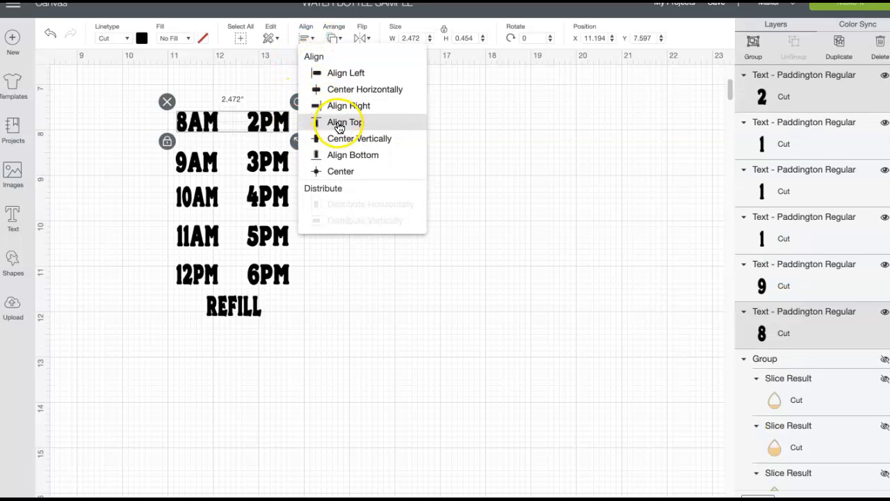
pyautogui.click(341, 155)
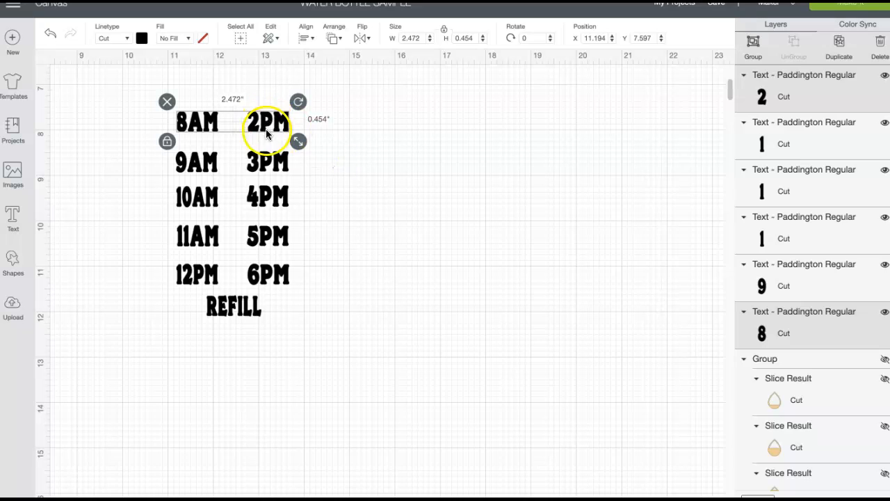
pyautogui.click(214, 144)
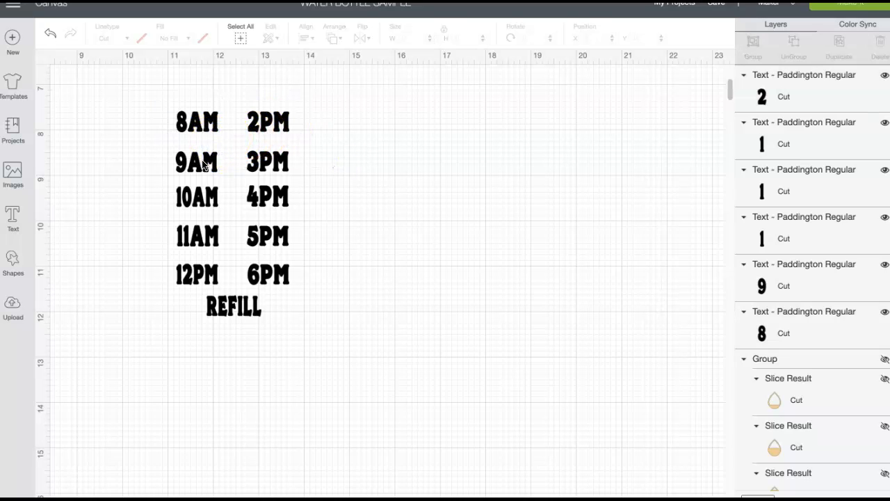
# - Select the 9AM and 3PM labels together and align their bottom edges
pyautogui.moveTo(203, 165); pyautogui.dragTo(295, 174)
pyautogui.click(151, 167)
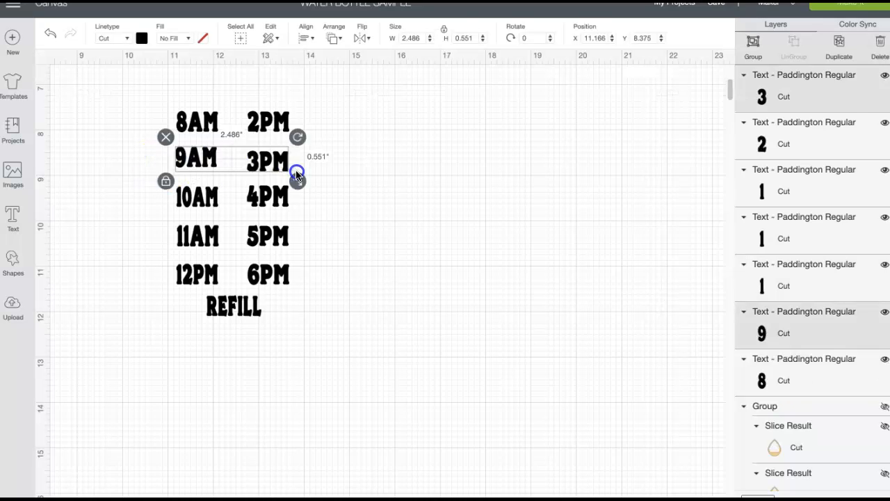
pyautogui.click(310, 40)
pyautogui.click(341, 156)
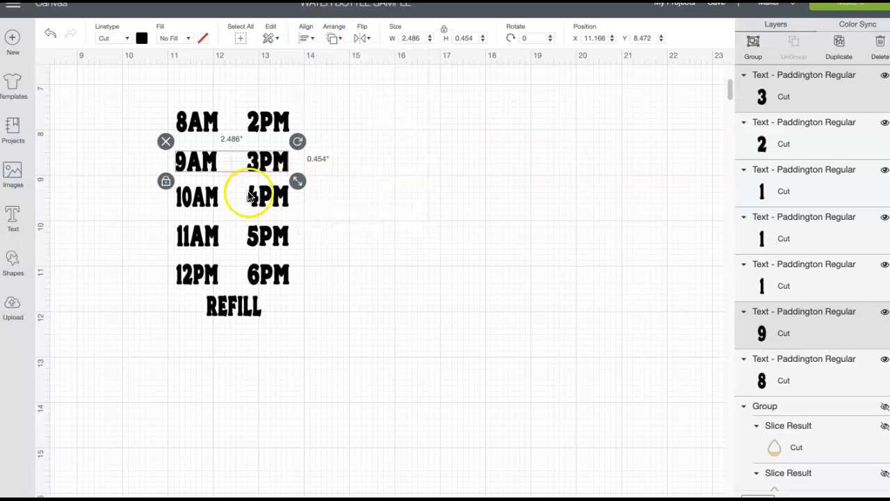
# - Select the 10AM and 4PM labels together and align their bottom edges
pyautogui.click(145, 205)
pyautogui.moveTo(197, 183); pyautogui.dragTo(294, 207)
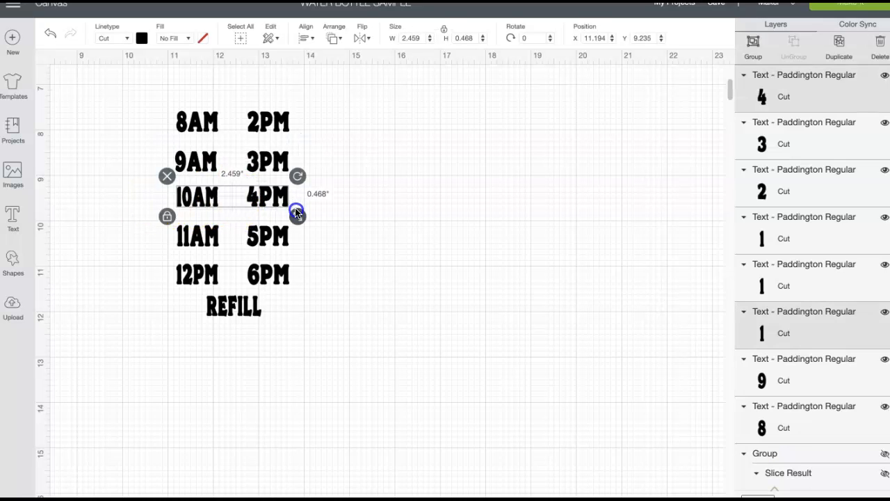
pyautogui.click(309, 42)
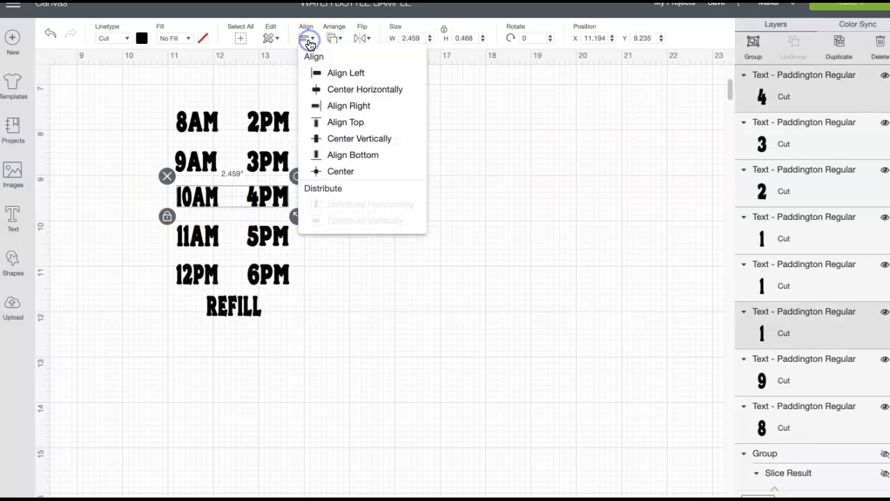
pyautogui.click(338, 156)
# - Select the 11AM and 5PM labels together and align their bottom edges
pyautogui.click(151, 232)
pyautogui.moveTo(193, 219); pyautogui.dragTo(294, 248)
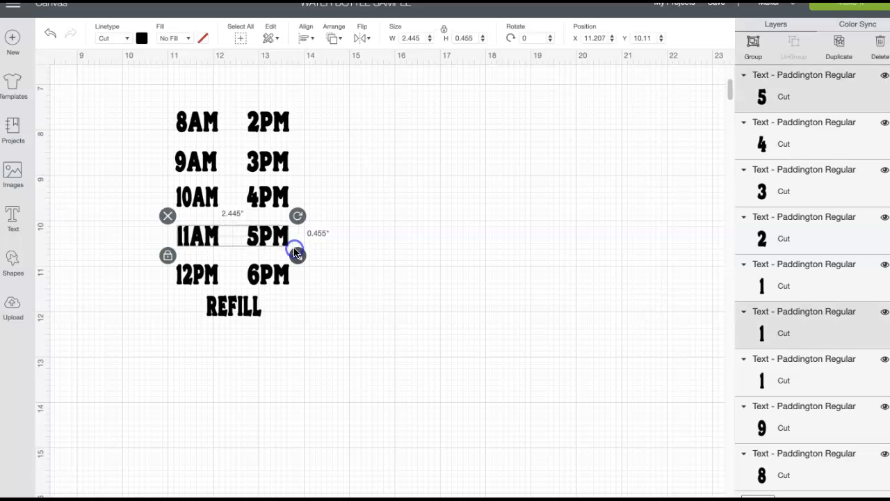
pyautogui.click(307, 38)
pyautogui.click(340, 155)
# - Select the 12PM and 6PM labels together and align their bottom edges
pyautogui.click(317, 279)
pyautogui.moveTo(165, 256); pyautogui.dragTo(296, 288)
pyautogui.click(311, 40)
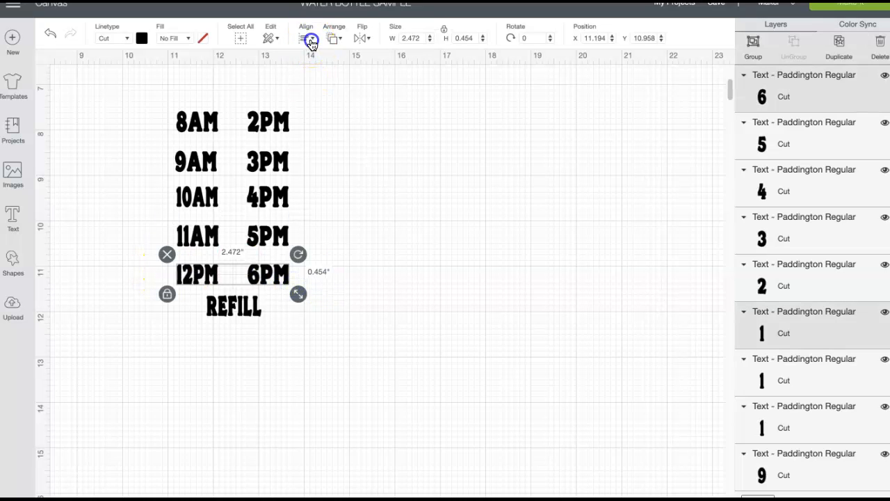
pyautogui.click(367, 156)
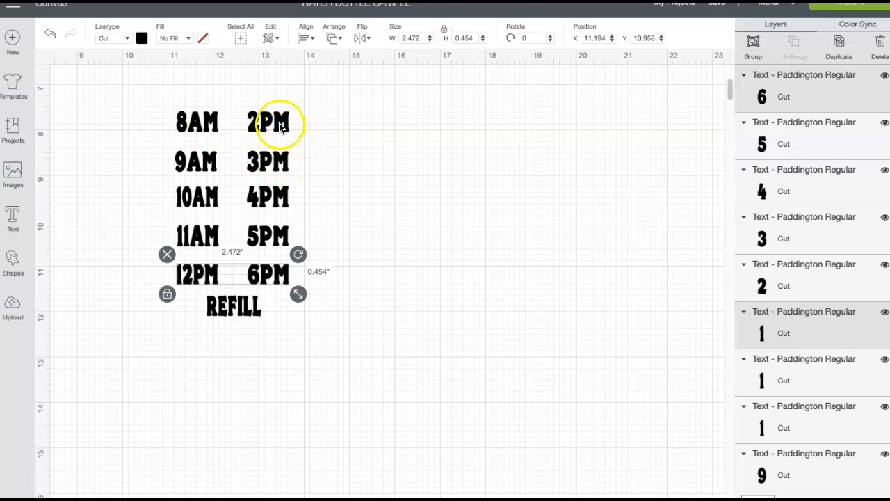
# - Nudge the 3PM label and realign the 9AM and 3PM labels along their bottom edges
pyautogui.doubleClick(280, 164)
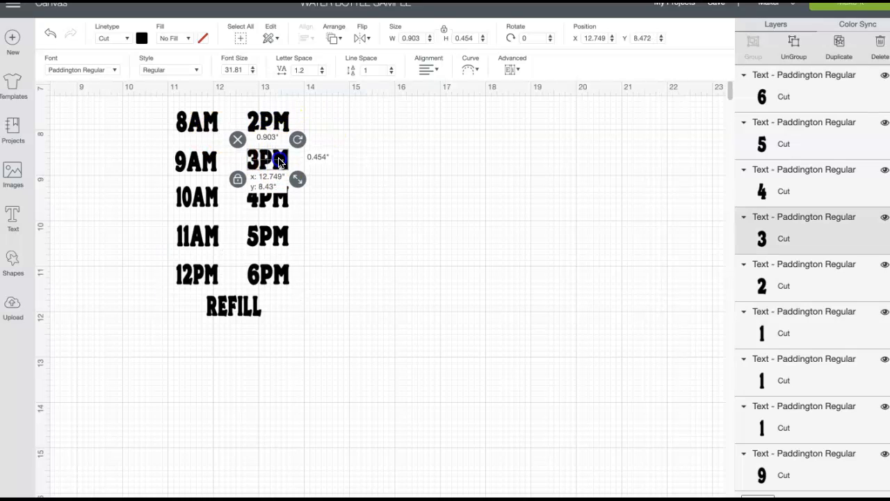
pyautogui.click(332, 157)
pyautogui.moveTo(166, 147); pyautogui.dragTo(295, 173)
pyautogui.click(313, 37)
pyautogui.click(311, 38)
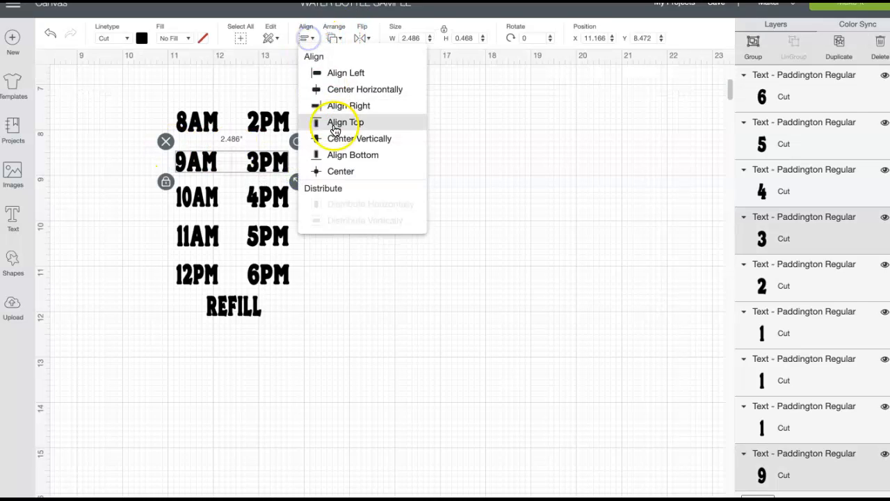
pyautogui.click(342, 155)
pyautogui.click(398, 157)
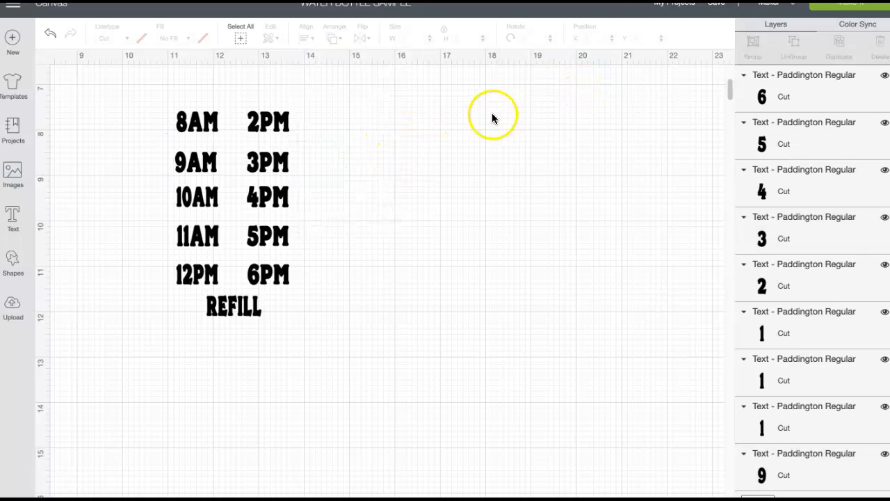
# - Save the WATER BOTTLE SAMPLE project under its existing name
pyautogui.click(716, 4)
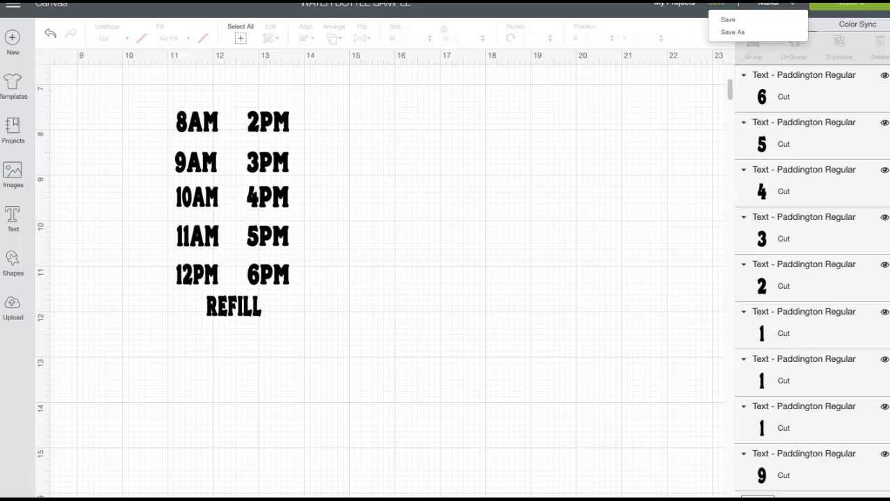
pyautogui.click(729, 23)
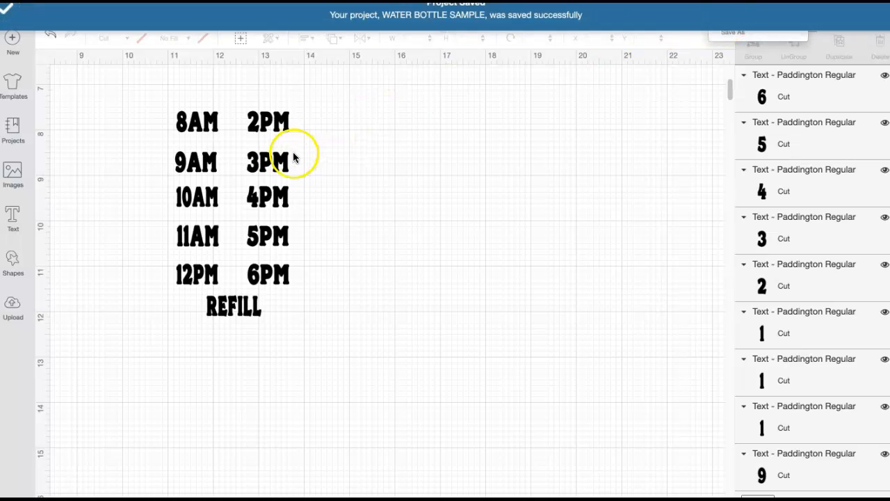
pyautogui.click(161, 126)
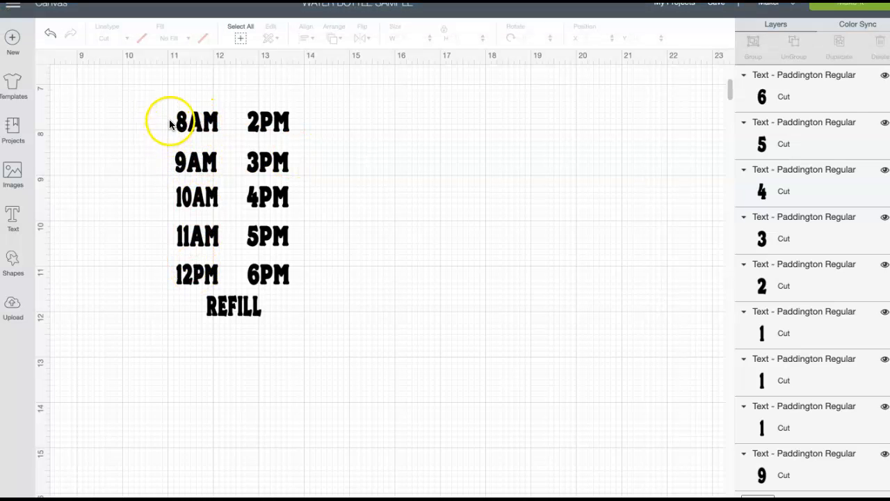
# - Select the column of labels from 8AM to 12PM and center them horizontally on each other
pyautogui.moveTo(167, 100); pyautogui.dragTo(224, 296)
pyautogui.click(313, 43)
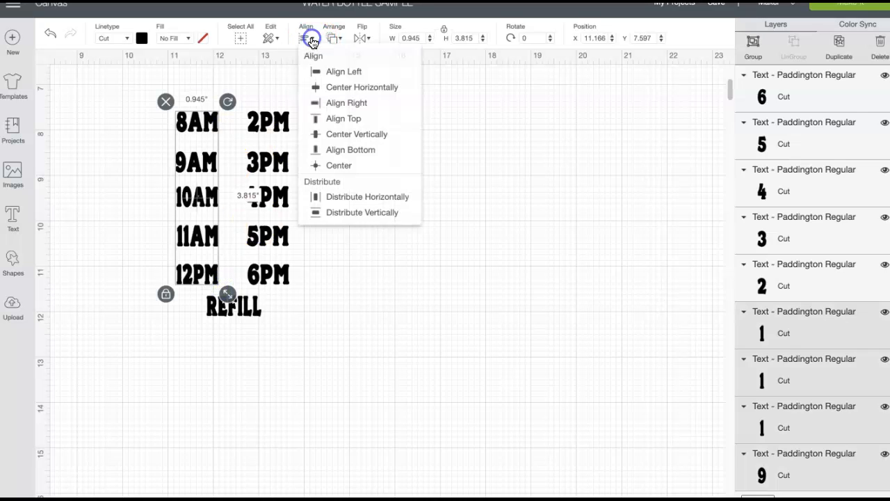
pyautogui.click(352, 95)
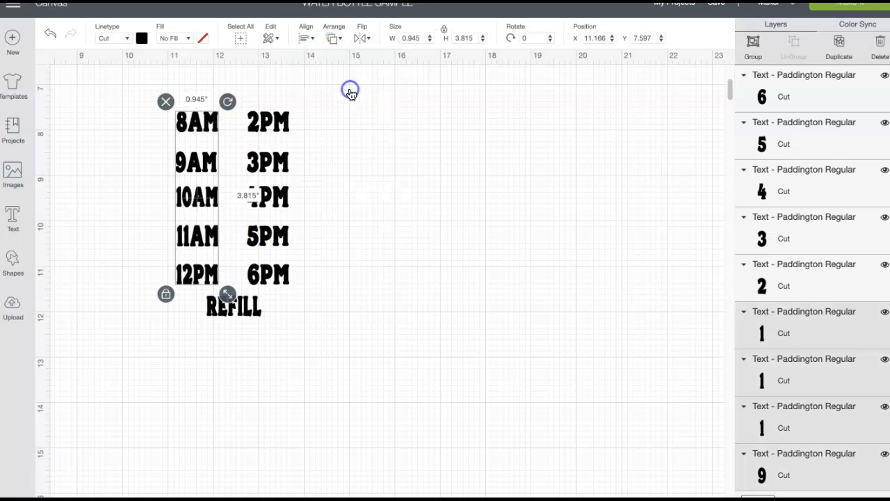
pyautogui.click(282, 95)
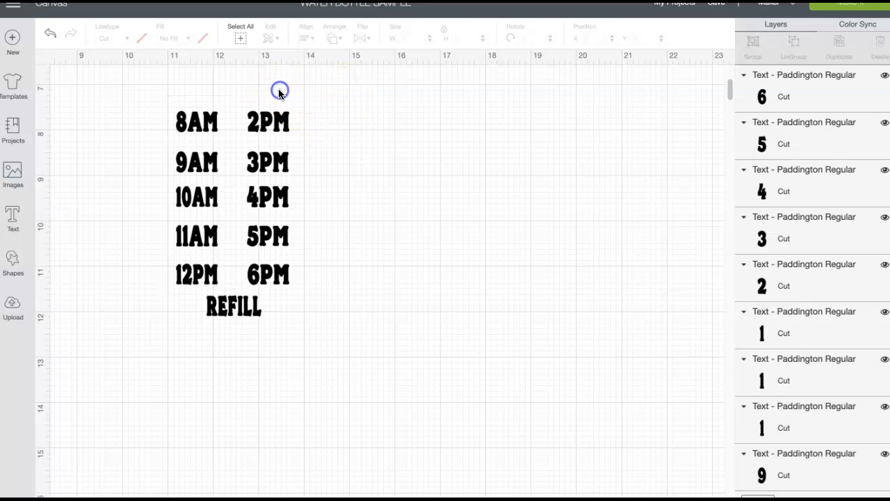
# - Select the column of labels from 2PM to 6PM and center them horizontally on each other
pyautogui.moveTo(242, 101); pyautogui.dragTo(299, 282)
pyautogui.click(311, 36)
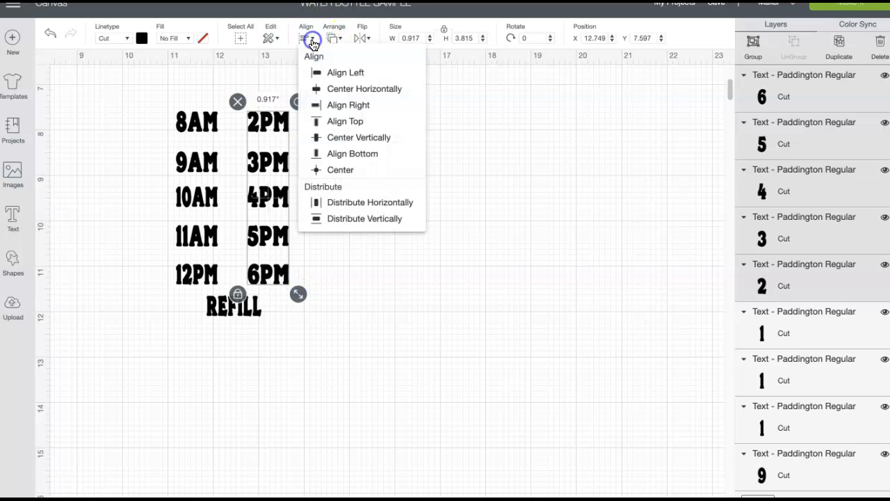
pyautogui.click(343, 90)
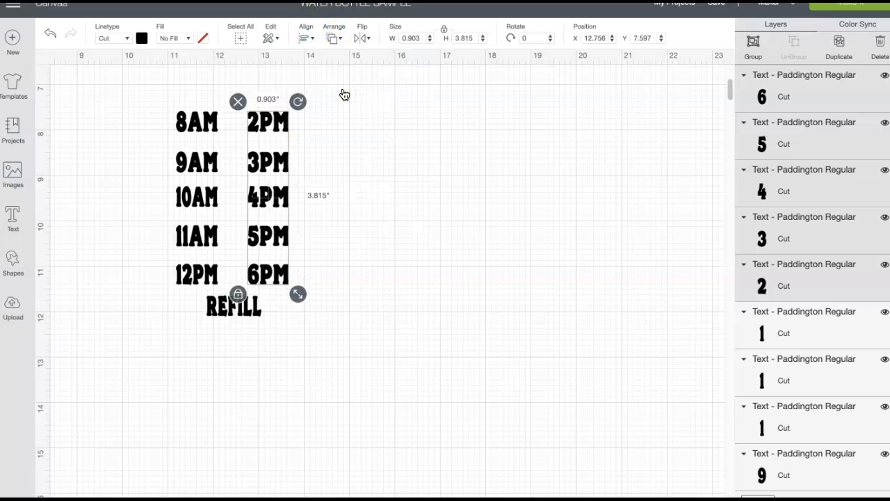
pyautogui.click(361, 169)
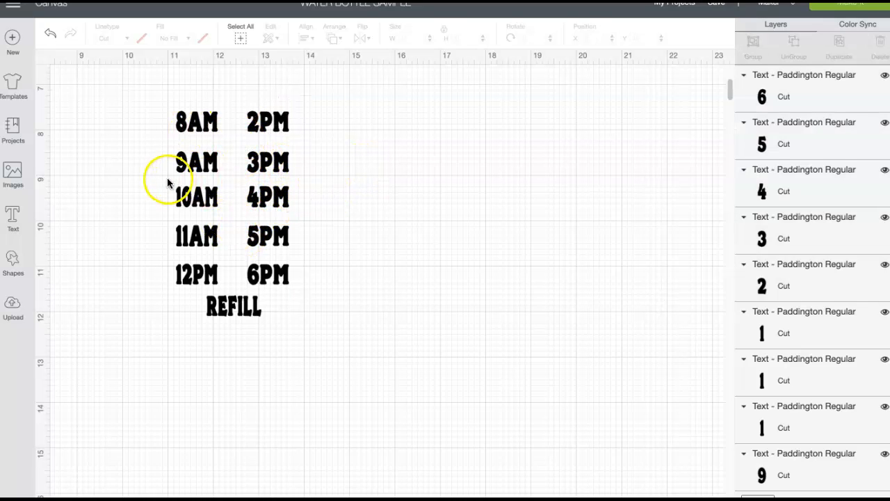
# - Group the 10AM and 4PM labels and move the row slightly down to about Y 9.319
pyautogui.moveTo(165, 183); pyautogui.dragTo(294, 211)
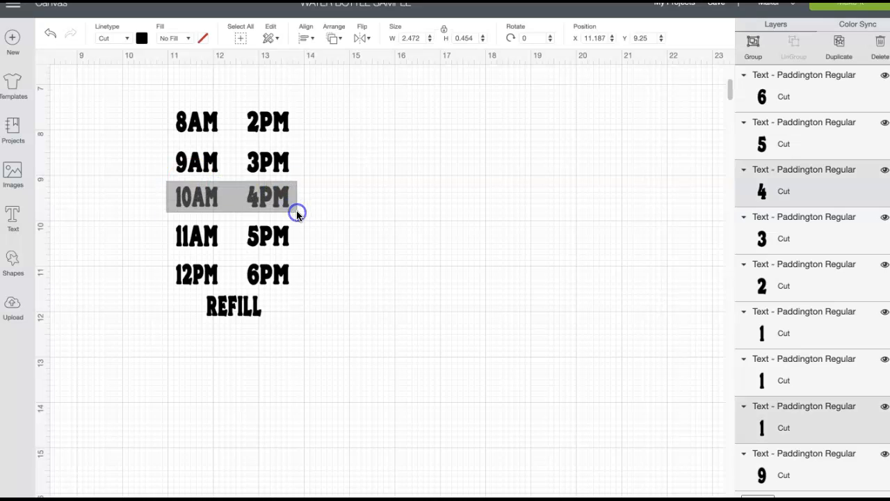
pyautogui.click(232, 198)
pyautogui.moveTo(169, 182); pyautogui.dragTo(294, 213)
pyautogui.click(753, 42)
pyautogui.moveTo(234, 198); pyautogui.dragTo(233, 201)
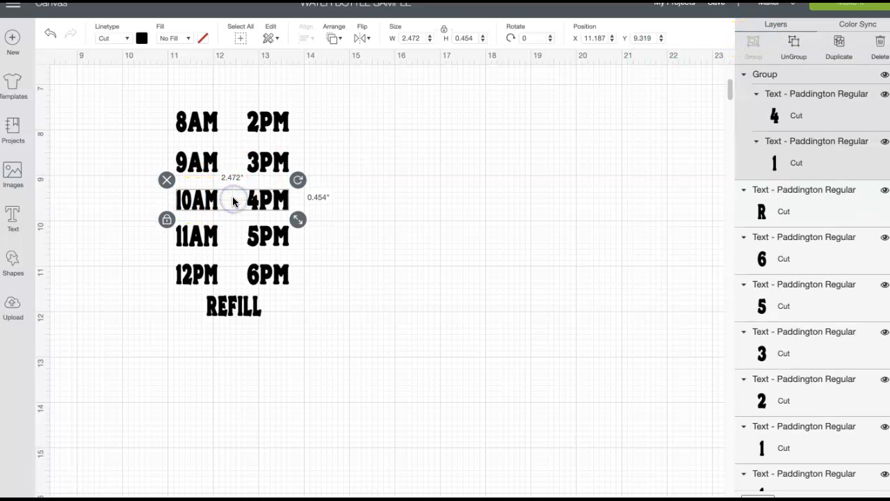
pyautogui.click(358, 198)
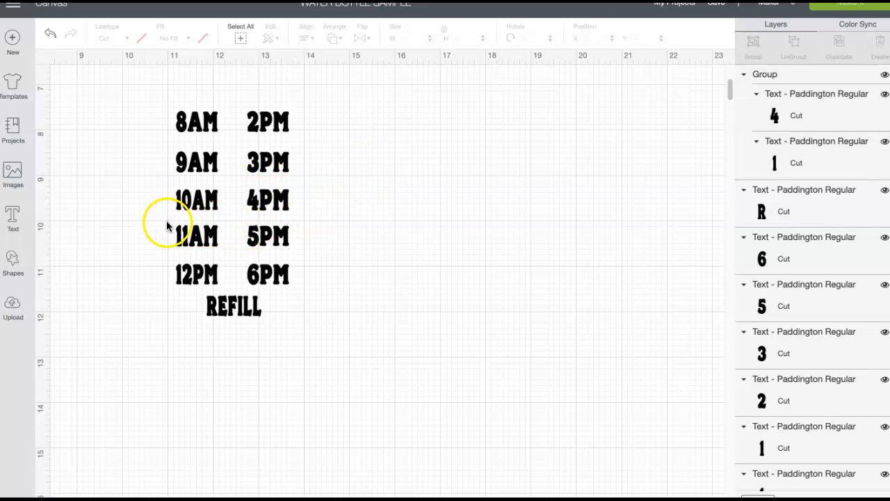
# - Group the 11AM and 5PM labels and move the row slightly down, closer to the 12PM row
pyautogui.moveTo(187, 224); pyautogui.dragTo(298, 254)
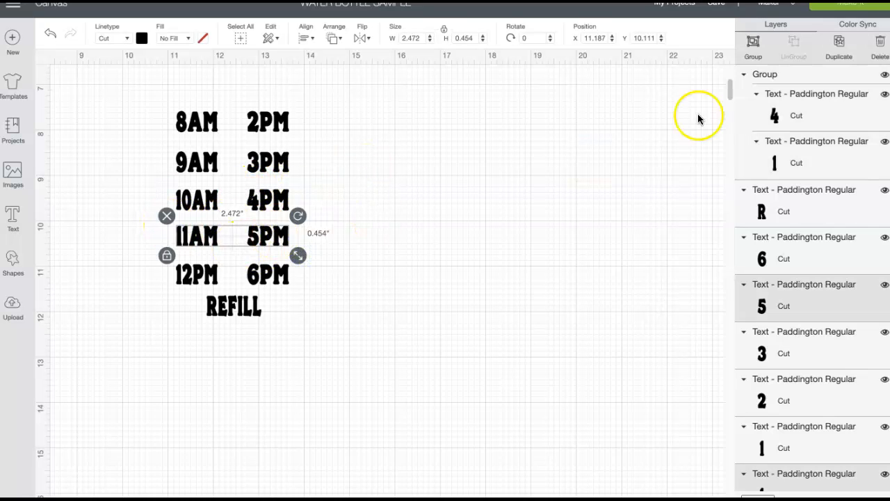
pyautogui.click(753, 45)
pyautogui.moveTo(234, 235); pyautogui.dragTo(235, 237)
pyautogui.click(322, 223)
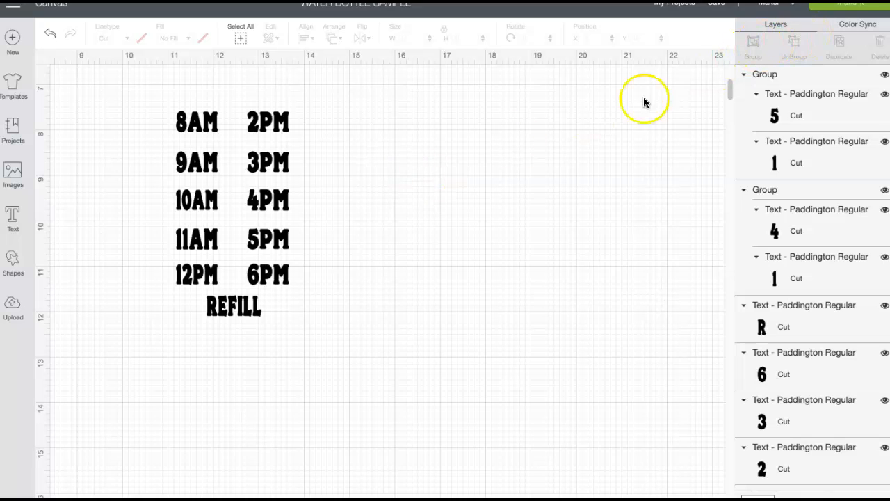
pyautogui.click(362, 180)
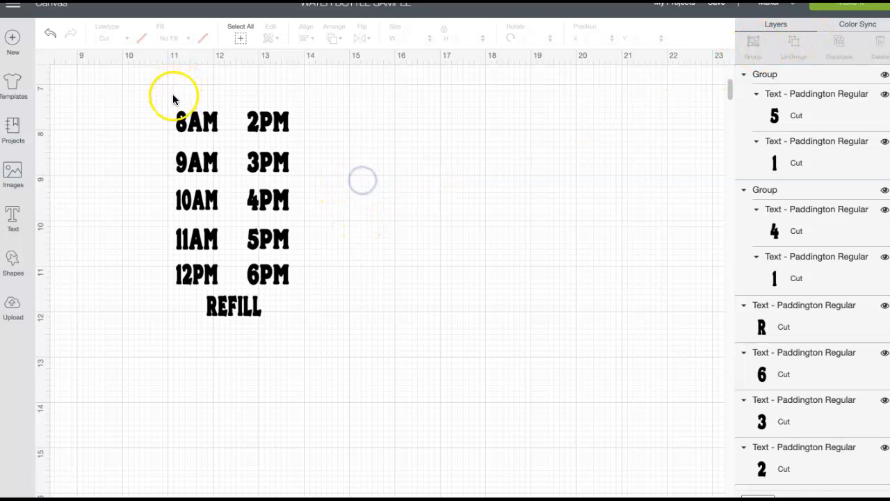
# - Move all hour labels and REFILL together to about X 13.881, Y 8.541
pyautogui.moveTo(173, 99); pyautogui.dragTo(296, 325)
pyautogui.moveTo(234, 206); pyautogui.dragTo(354, 256)
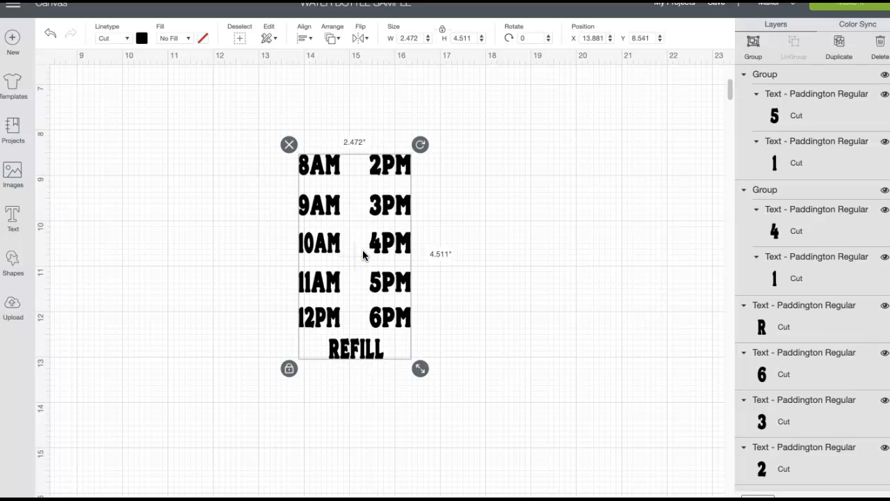
pyautogui.click(595, 240)
# - Show the hidden blue square and place it behind the labels at about X 13.88, Y 8.251
pyautogui.scroll(-5, 818, 413)
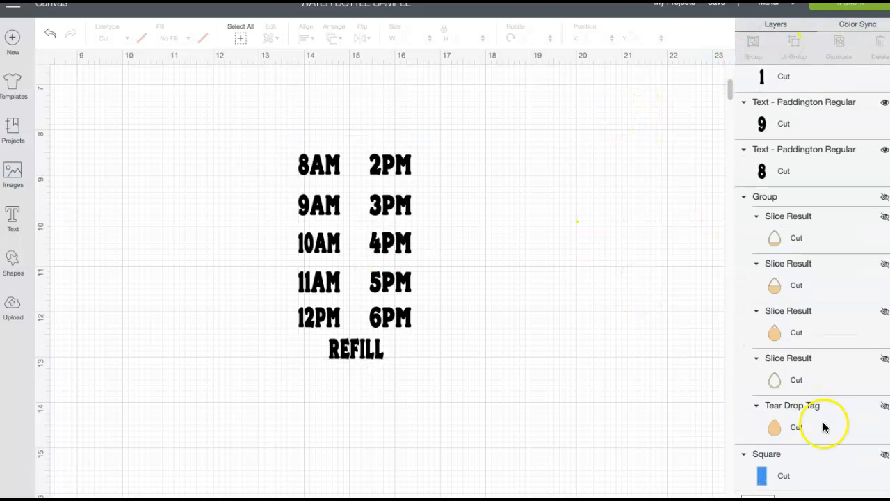
pyautogui.click(885, 454)
pyautogui.moveTo(237, 232); pyautogui.dragTo(333, 283)
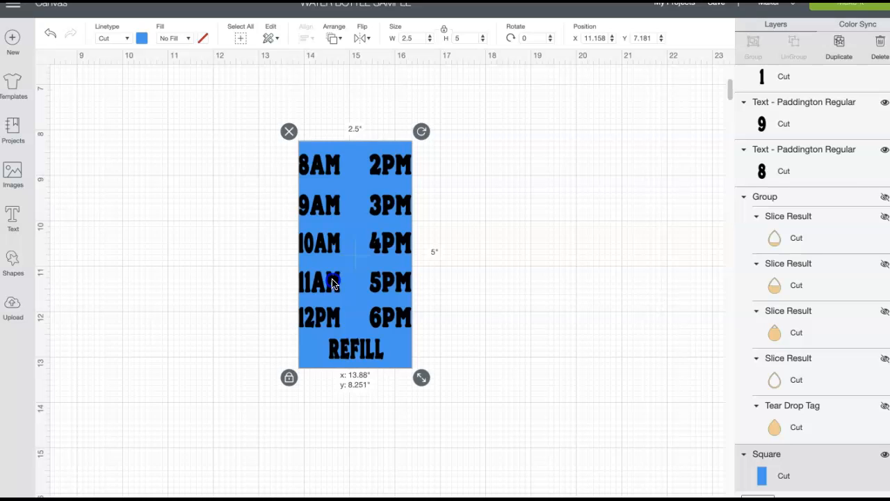
# - Show the teardrop group and place it between the two label columns at about X 14.841, Y 8.376
pyautogui.click(884, 197)
pyautogui.moveTo(235, 163); pyautogui.dragTo(360, 211)
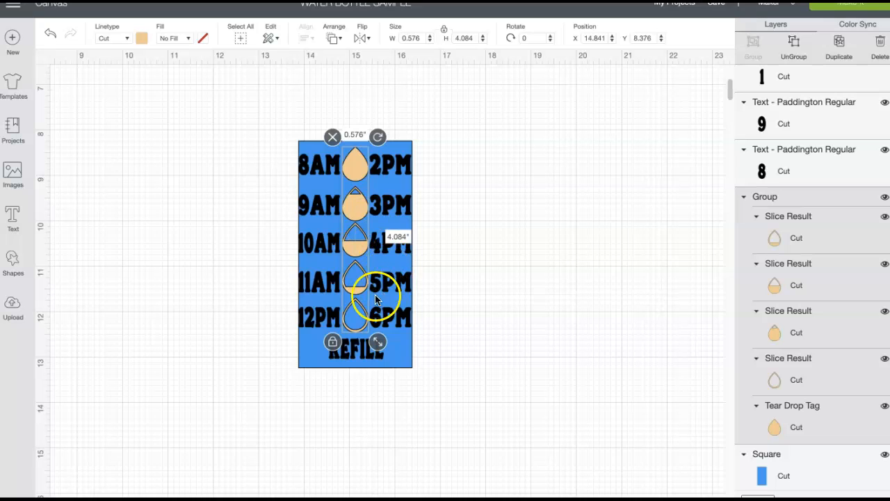
pyautogui.click(465, 284)
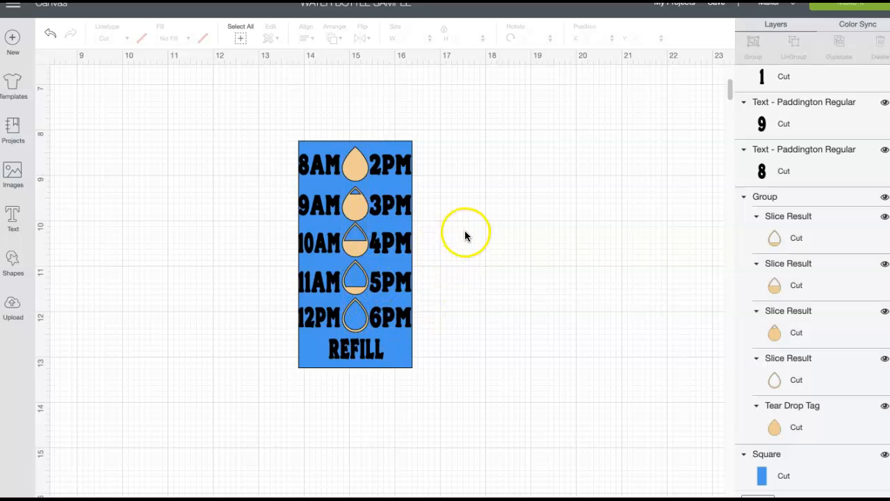
# - Hide the blue background square so only the labels and teardrops remain on the canvas
pyautogui.click(884, 454)
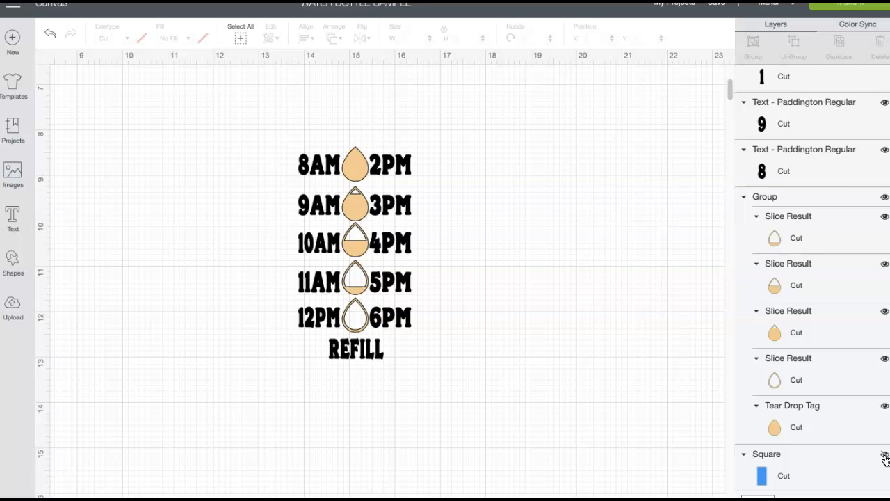
pyautogui.click(885, 455)
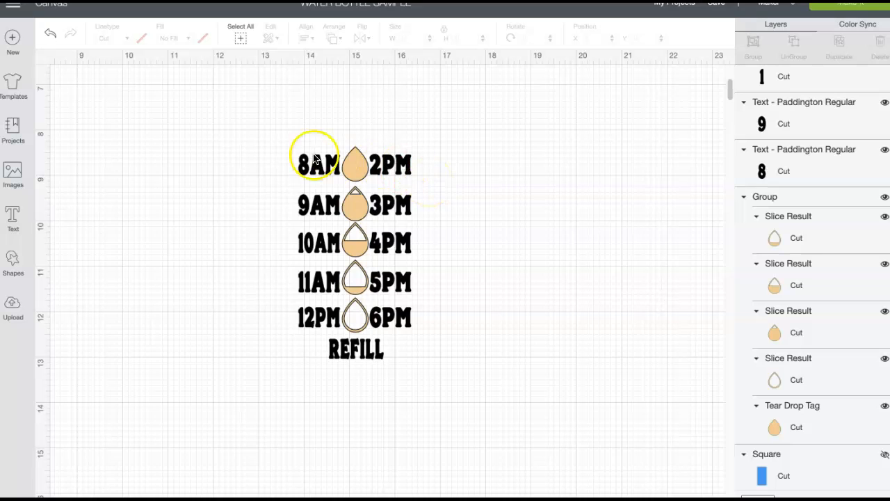
# - Preview the project's layout on the cutting mats and attach the teardrop group on the canvas
pyautogui.click(357, 163)
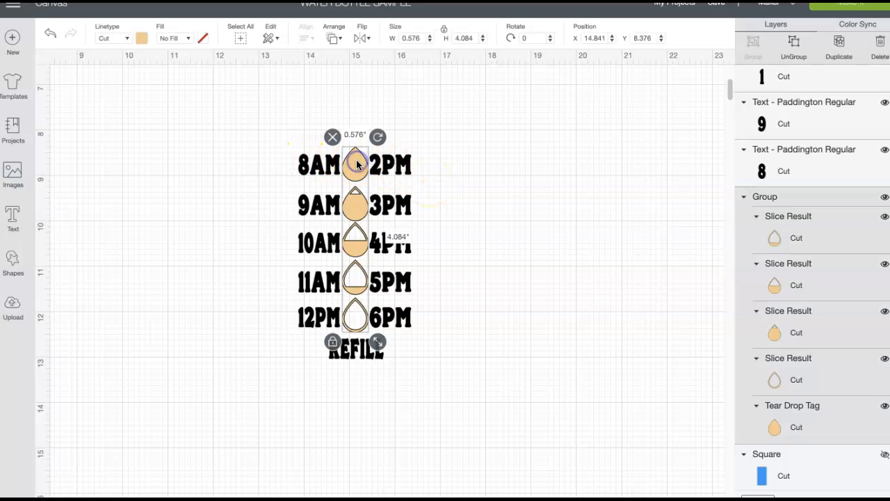
pyautogui.click(358, 318)
pyautogui.click(853, 7)
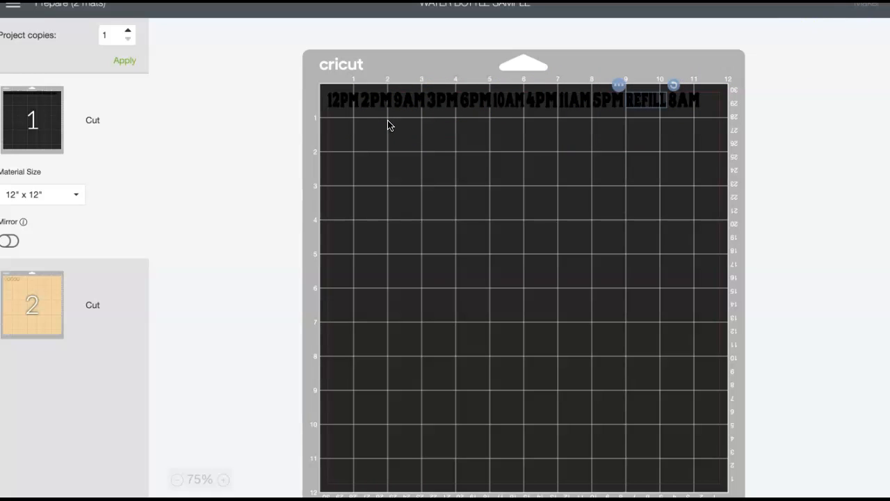
pyautogui.click(398, 112)
pyautogui.click(482, 118)
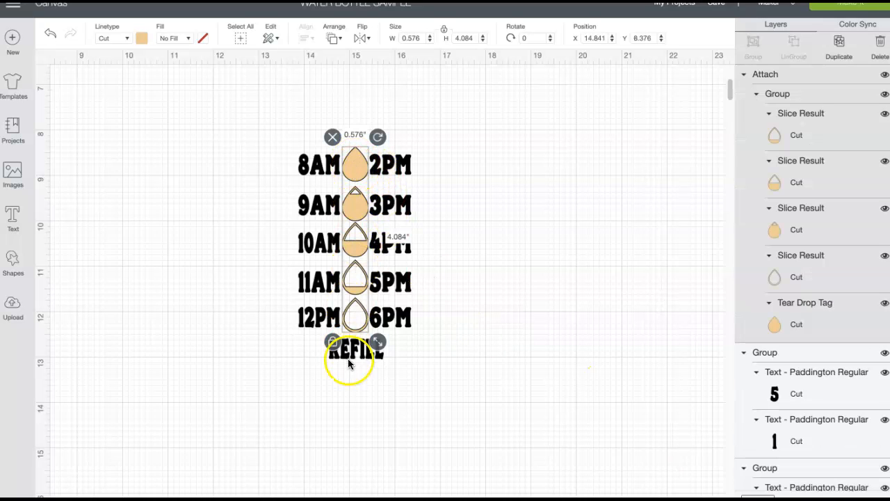
# - Hide the attached teardrop group, leaving only the text on the canvas
pyautogui.click(495, 248)
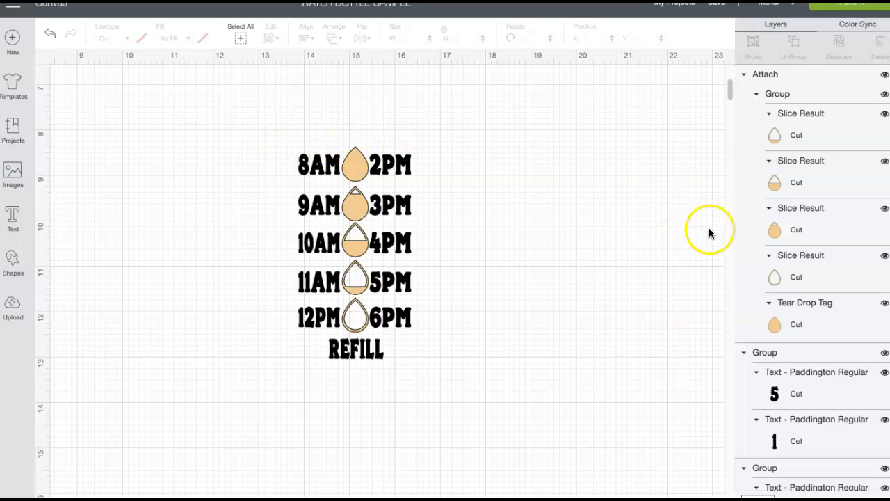
pyautogui.click(884, 74)
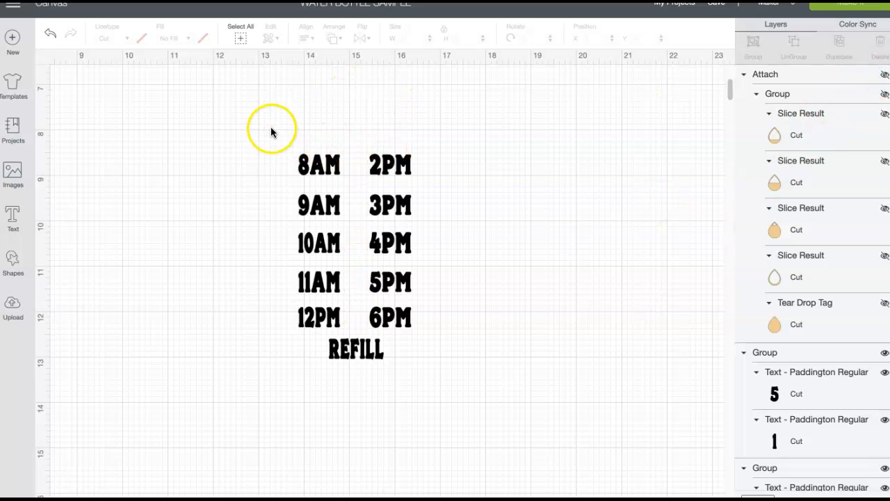
# - Group and attach all hour labels with REFILL, and show the hidden teardrops again
pyautogui.moveTo(281, 140); pyautogui.dragTo(431, 366)
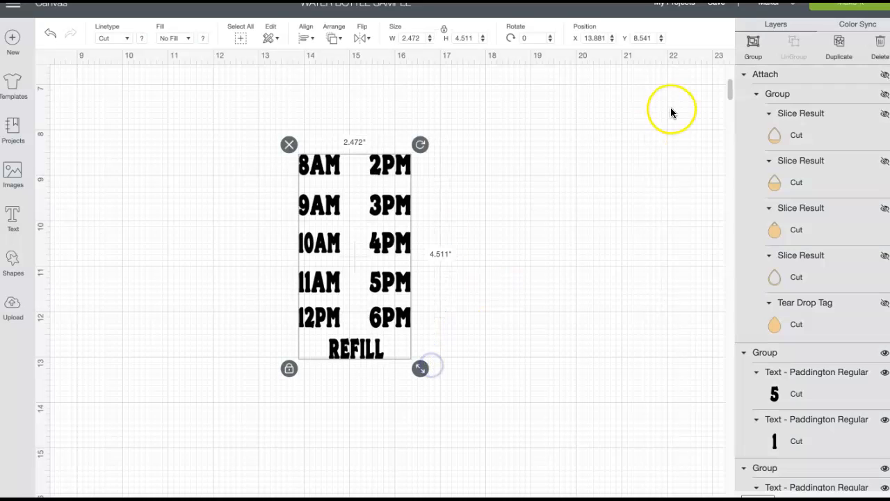
pyautogui.click(753, 41)
pyautogui.click(810, 498)
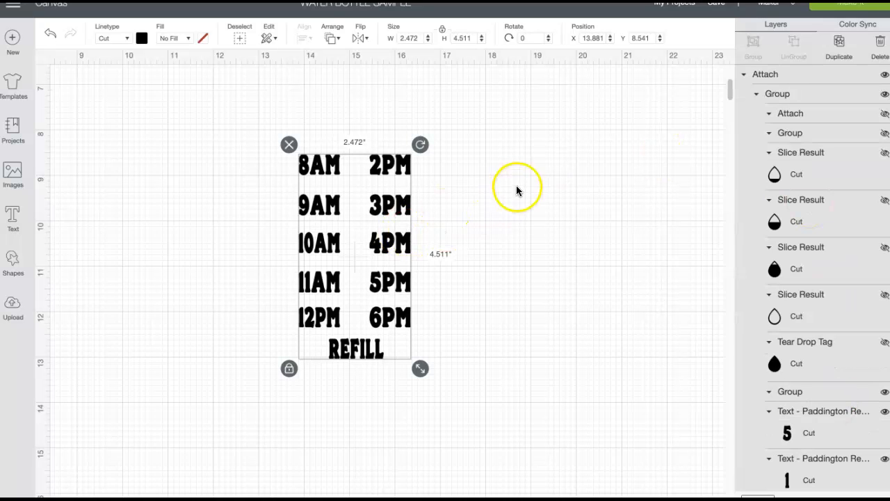
pyautogui.click(885, 114)
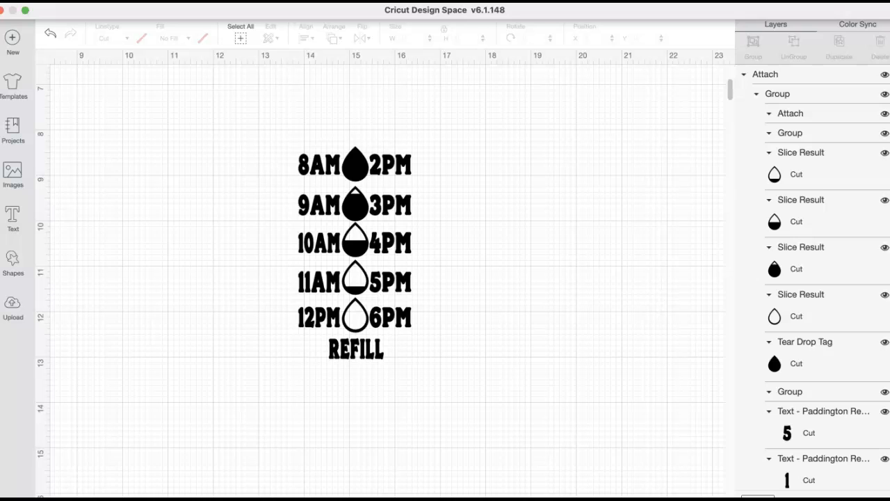
# - Hide the attached teardrop group, keeping the hour labels and REFILL on the canvas
pyautogui.click(849, 3)
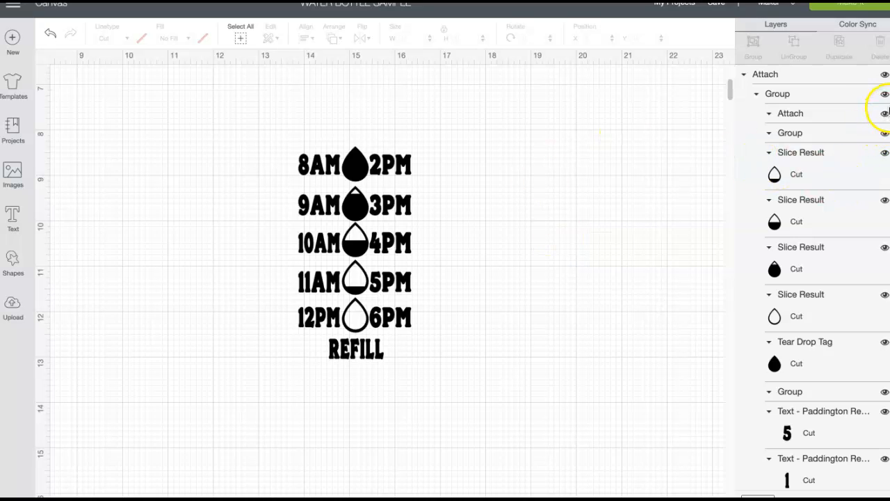
pyautogui.click(886, 95)
pyautogui.click(885, 95)
pyautogui.click(885, 113)
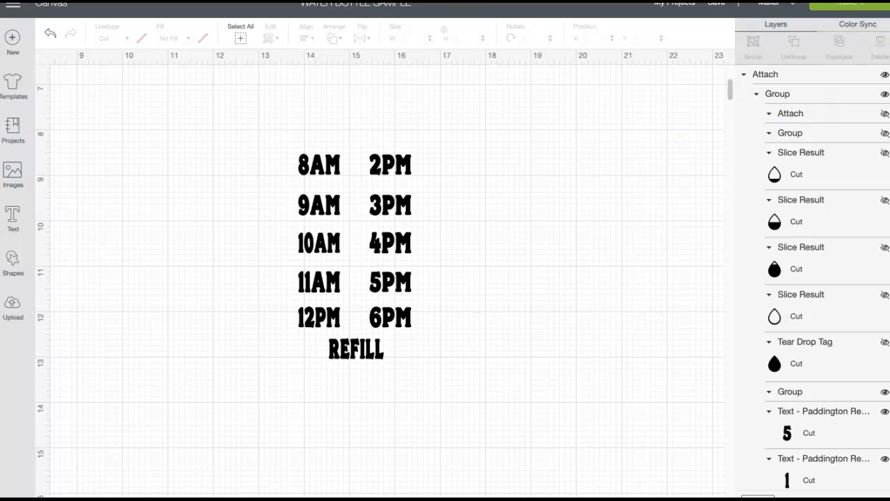
# - Preview the text-only layout on the cutting mat, try moving it toward the mat's middle, and return to the canvas
pyautogui.click(850, 6)
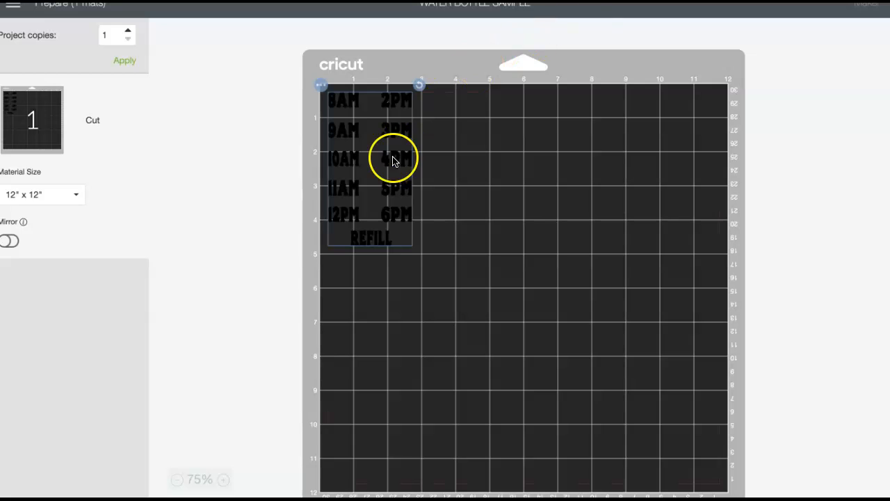
pyautogui.moveTo(394, 156); pyautogui.dragTo(523, 175)
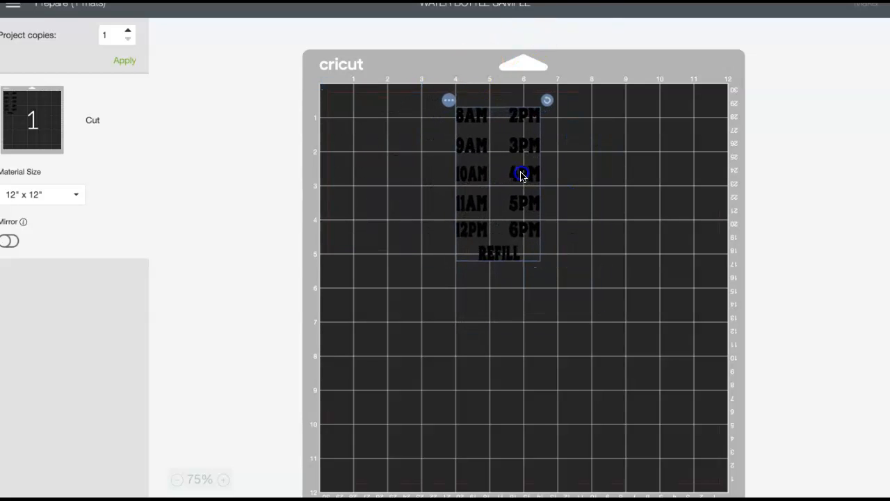
pyautogui.click(753, 483)
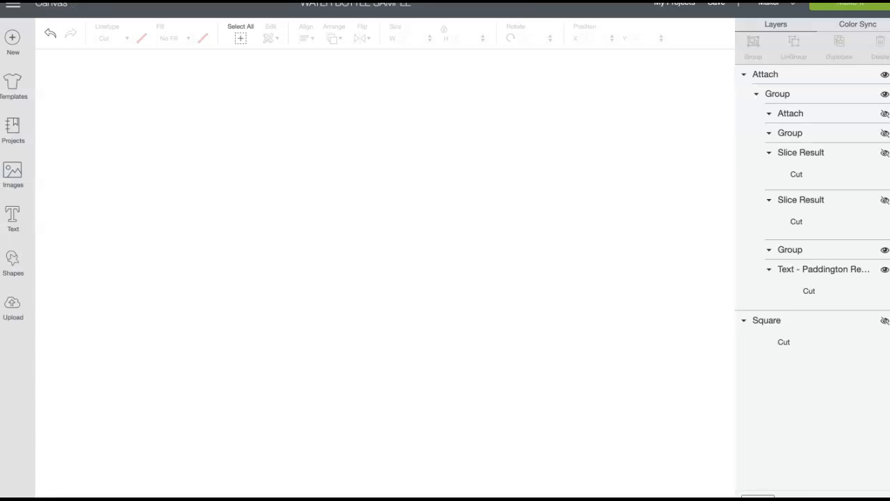
pyautogui.click(751, 331)
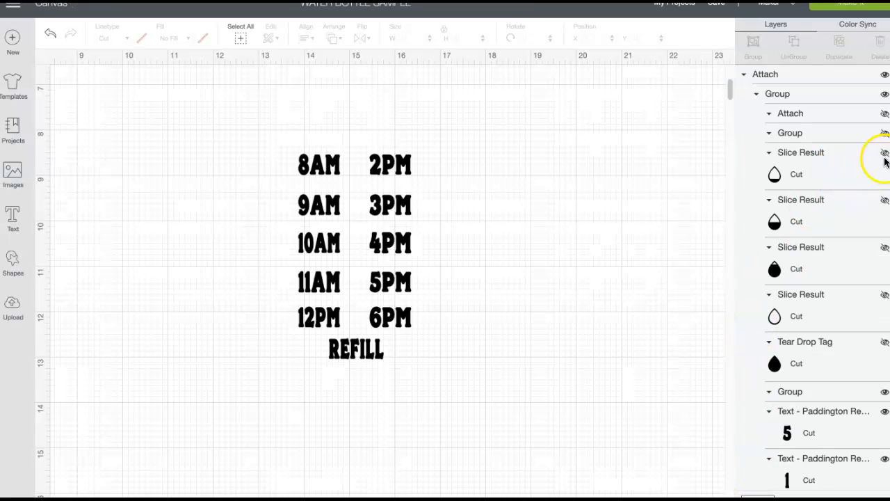
# - Show the teardrops again and hide the 11AM/5PM group, the 10AM/4PM group and the REFILL text
pyautogui.click(884, 115)
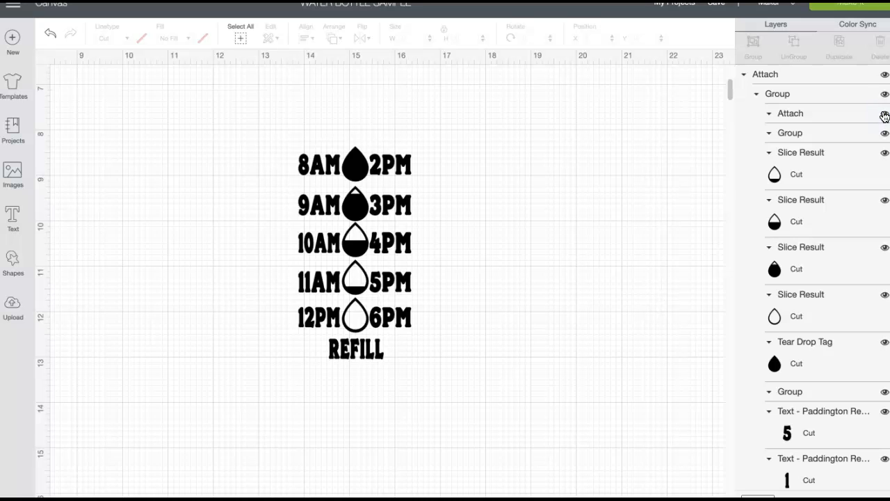
pyautogui.click(884, 393)
pyautogui.scroll(-2, 884, 409)
pyautogui.scroll(-3, 886, 411)
pyautogui.click(884, 349)
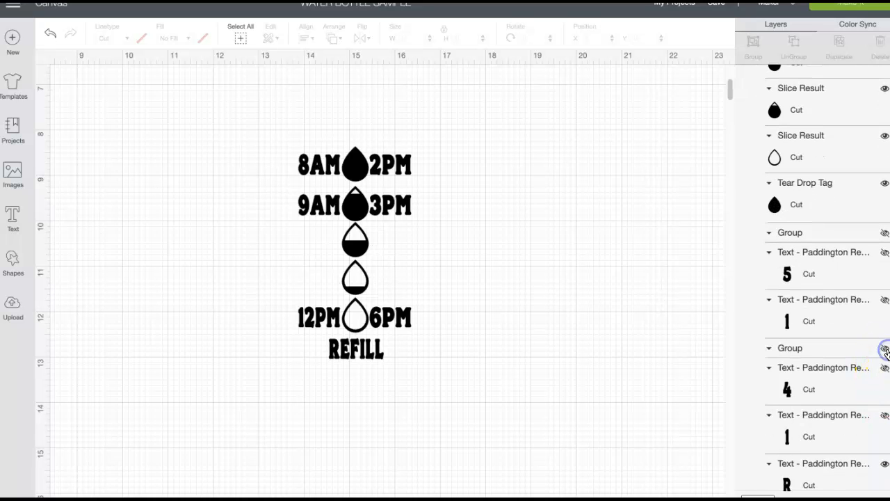
pyautogui.scroll(-2, 885, 354)
pyautogui.scroll(-2, 883, 362)
pyautogui.click(884, 363)
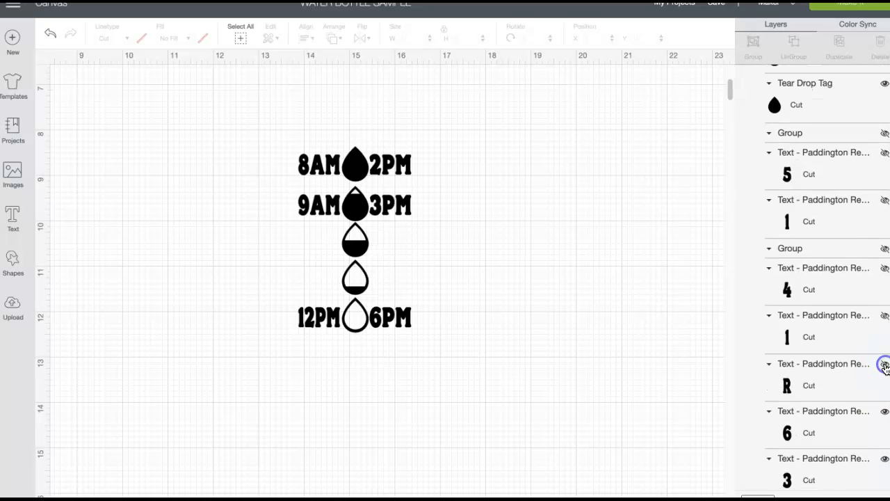
# - Hide the remaining 6PM, 3PM, 2PM, 12PM, 9AM and 8AM labels so only the teardrops stay on the canvas
pyautogui.scroll(-2, 840, 377)
pyautogui.click(885, 357)
pyautogui.click(884, 403)
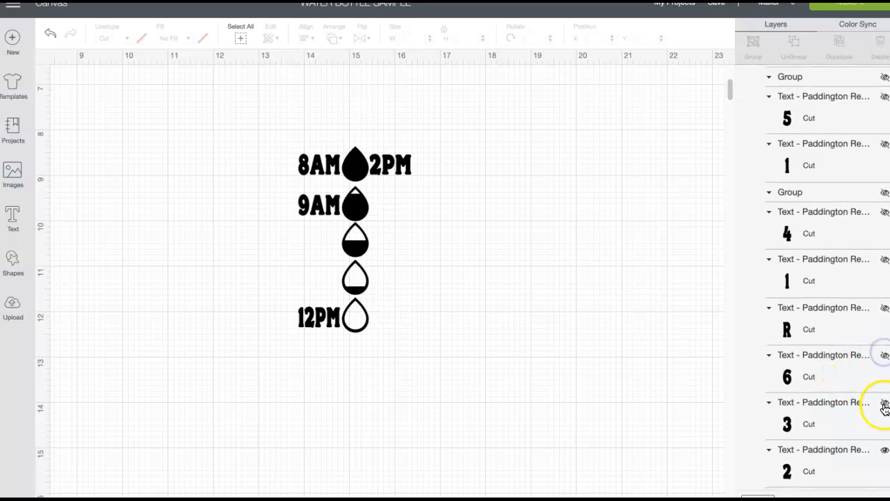
pyautogui.scroll(-2, 883, 408)
pyautogui.click(884, 411)
pyautogui.click(882, 454)
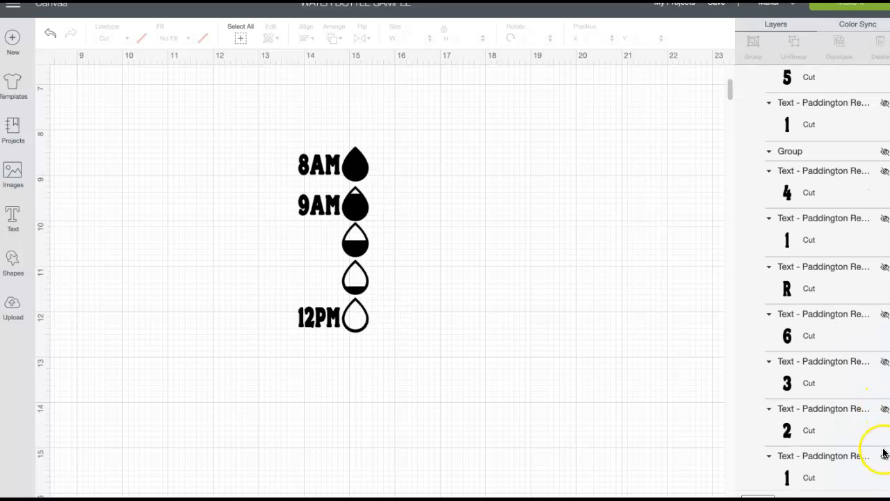
pyautogui.scroll(-2, 877, 451)
pyautogui.scroll(-2, 875, 450)
pyautogui.click(884, 404)
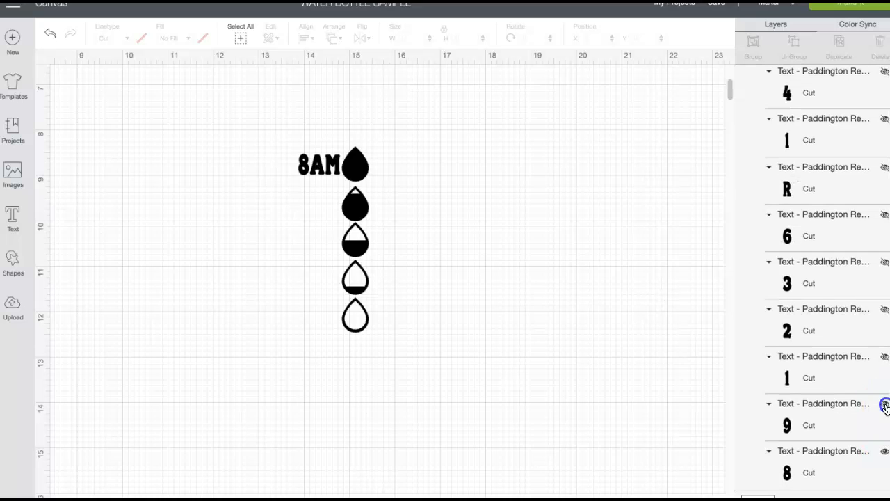
pyautogui.click(884, 451)
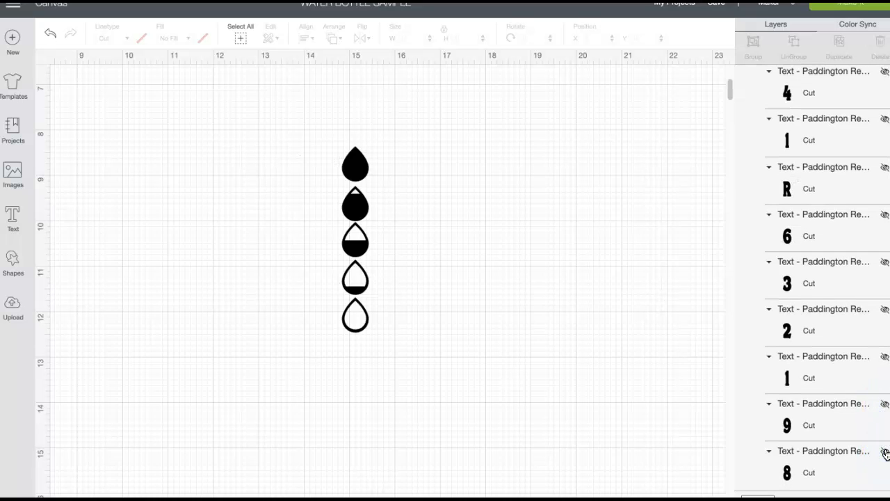